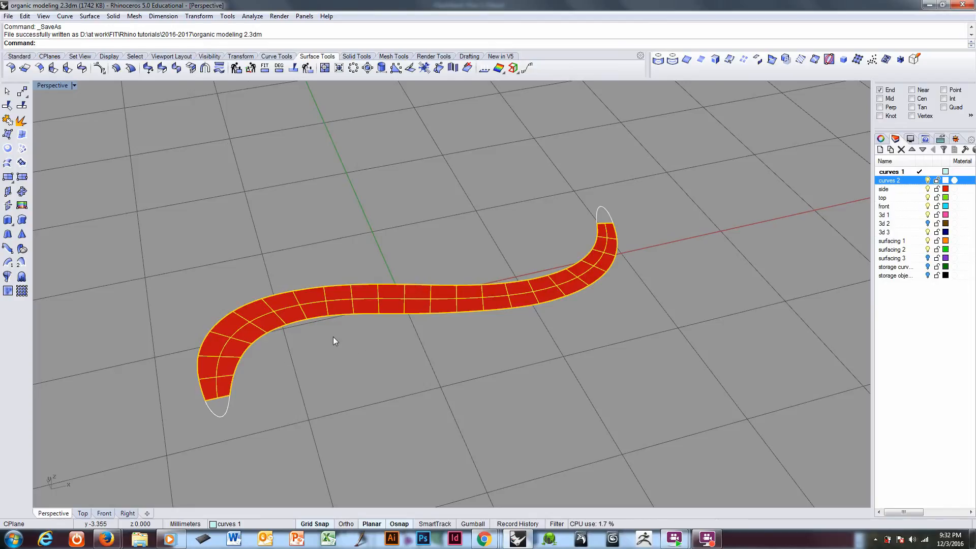
Step: Turn on the control points of the red S-shaped strip surface
mouse_move(332, 337)
right_mouse_down()
mouse_move(253, 283)
mouse_move(256, 318)
mouse_move(274, 347)
mouse_move(342, 350)
right_mouse_up()
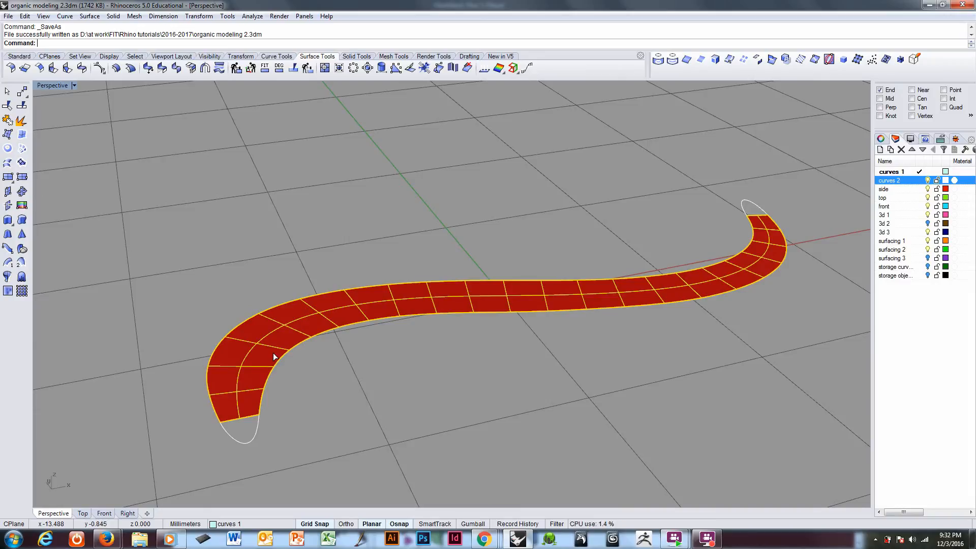
key("F10")
right_click_drag(273, 353, 298, 364)
mouse_move(439, 347)
right_mouse_down()
mouse_move(353, 355)
mouse_move(333, 407)
right_mouse_up()
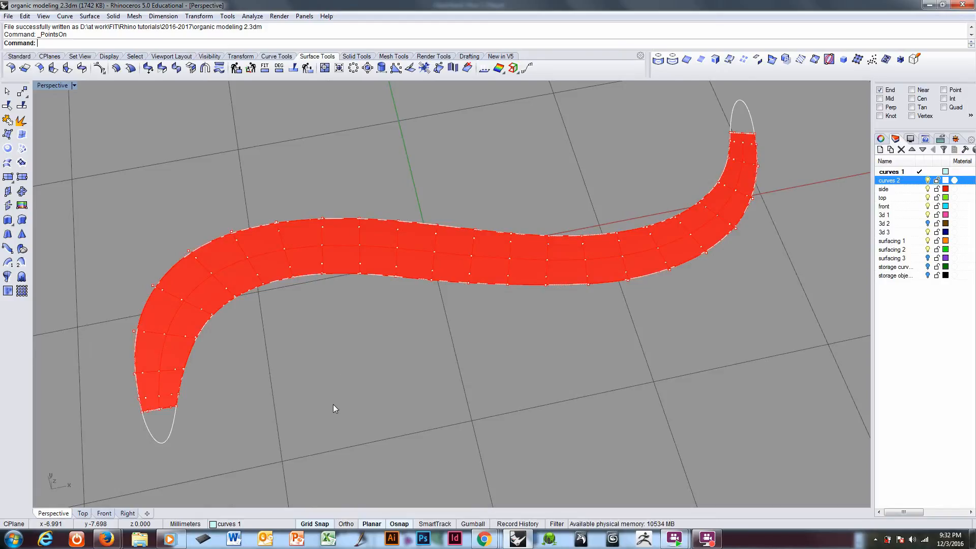
Step: Move the red strip surface to the "front" layer with the changelayer command
left_click(431, 248)
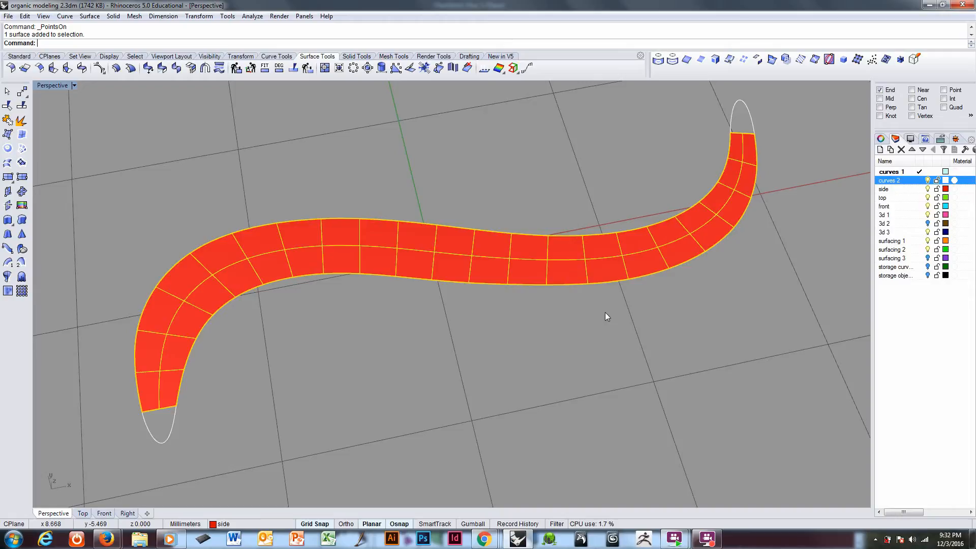
type("changelayer")
key("Return")
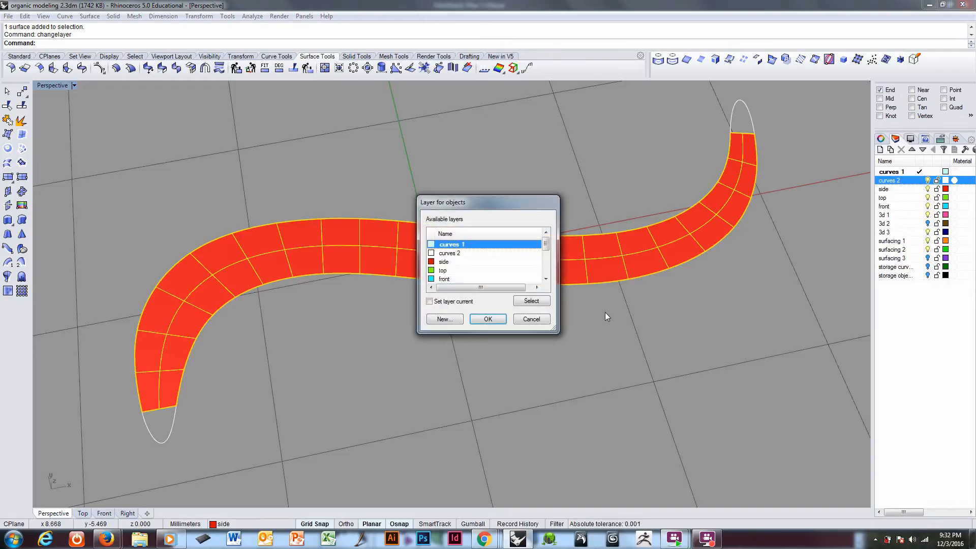
left_click_drag(546, 246, 546, 246)
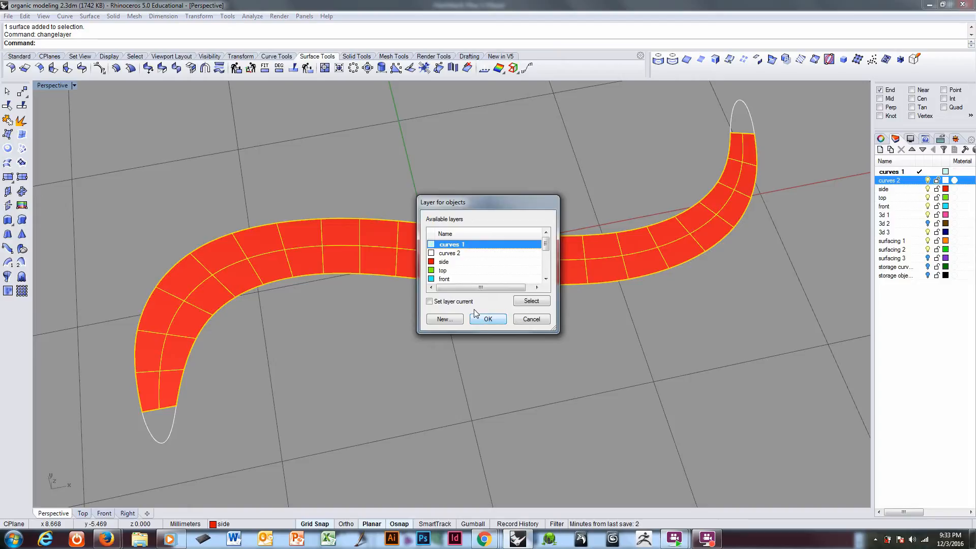
left_click(458, 279)
left_click(488, 320)
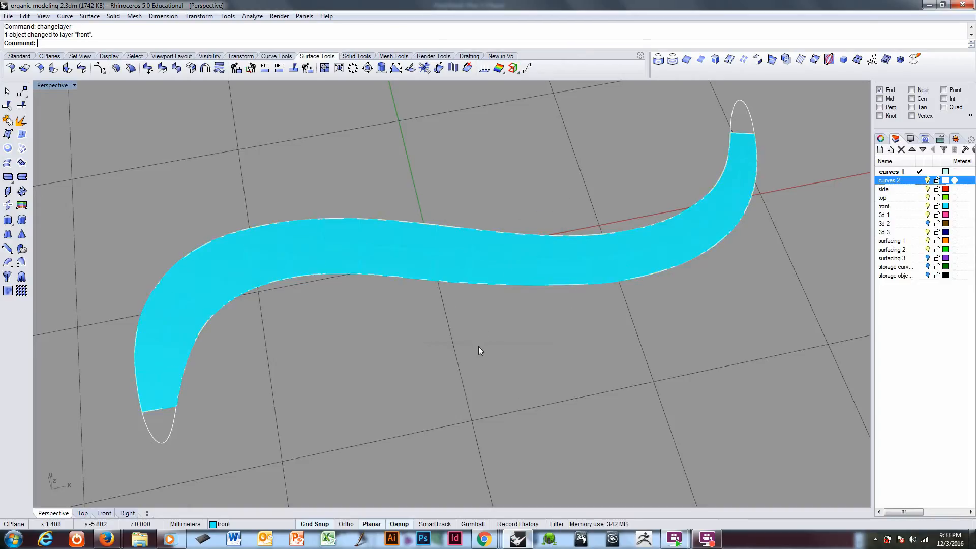
Step: Turn on the control points of the cyan strip surface and view the strip from several angles
right_click_drag(478, 346, 488, 307)
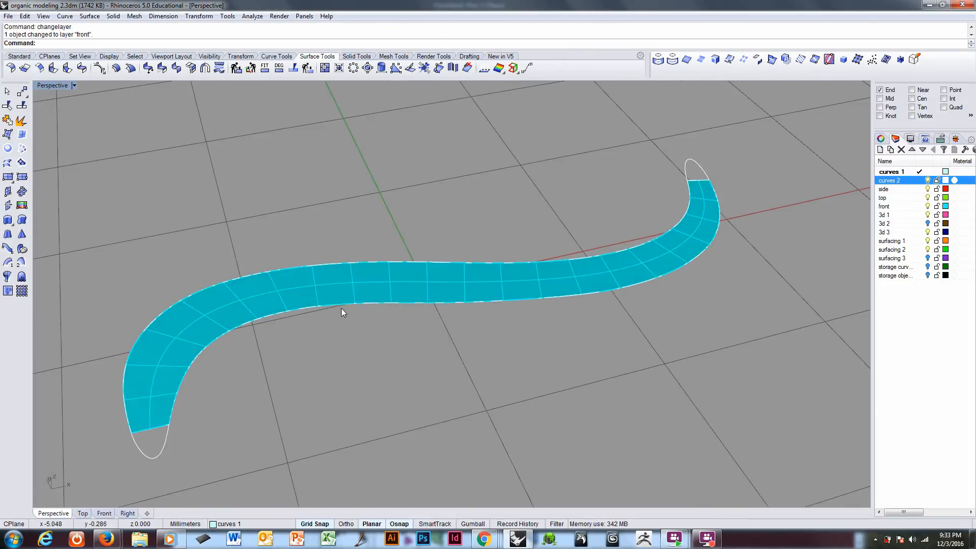
right_click_drag(343, 309, 294, 340)
left_click(339, 294)
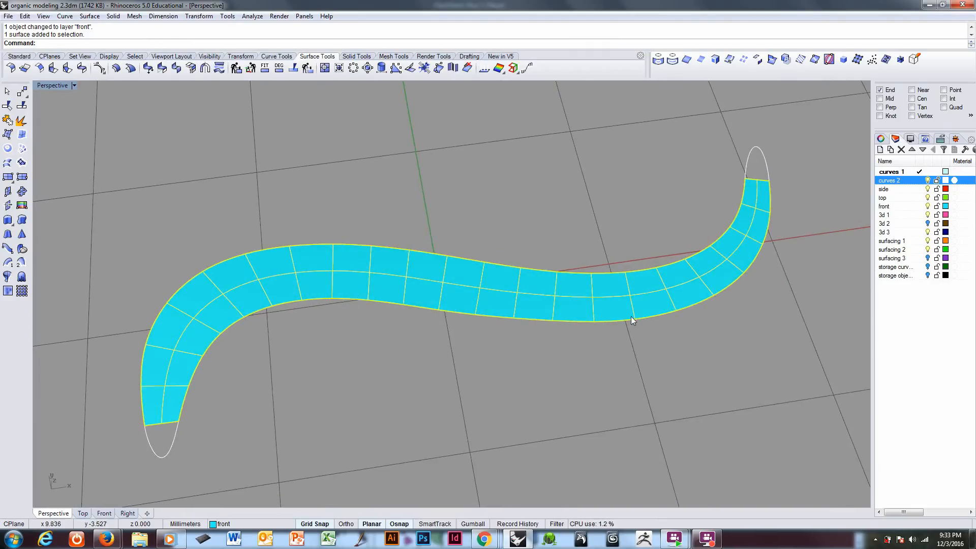
right_click_drag(690, 255, 584, 284)
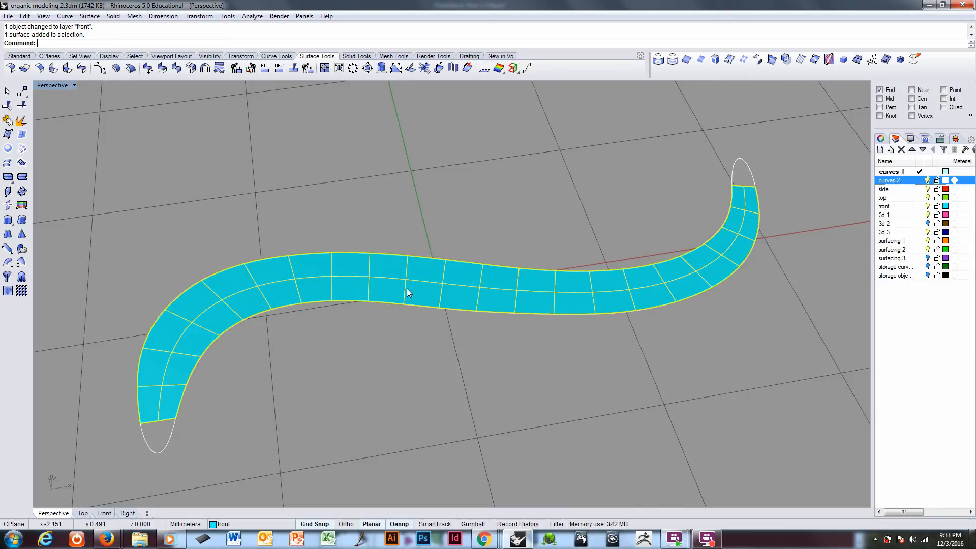
right_click_drag(642, 287, 659, 257)
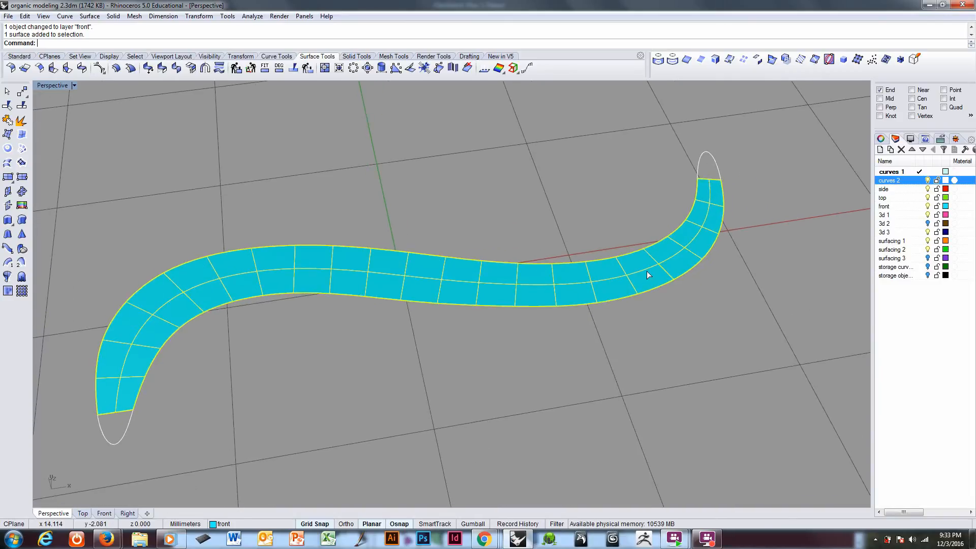
key("F10")
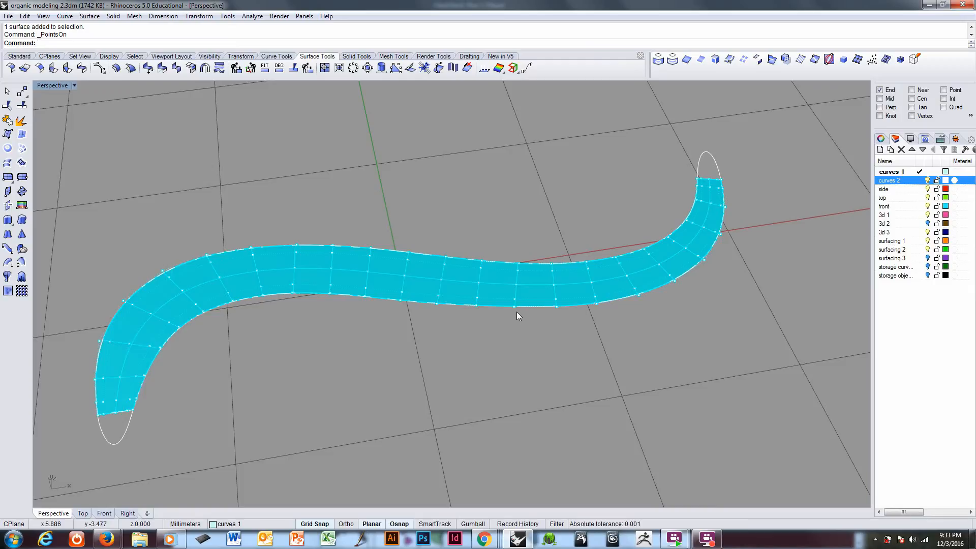
right_click_drag(516, 312, 497, 282)
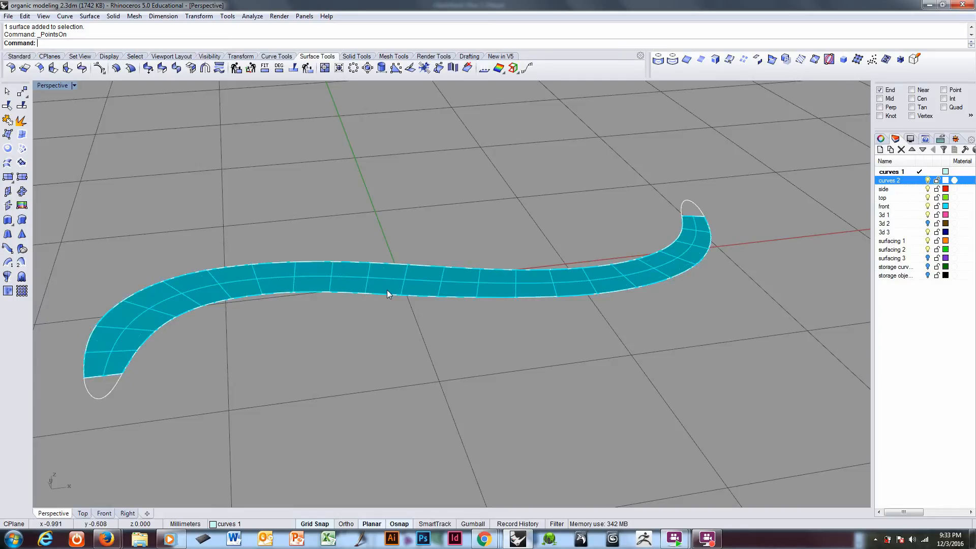
right_click_drag(400, 305, 403, 322)
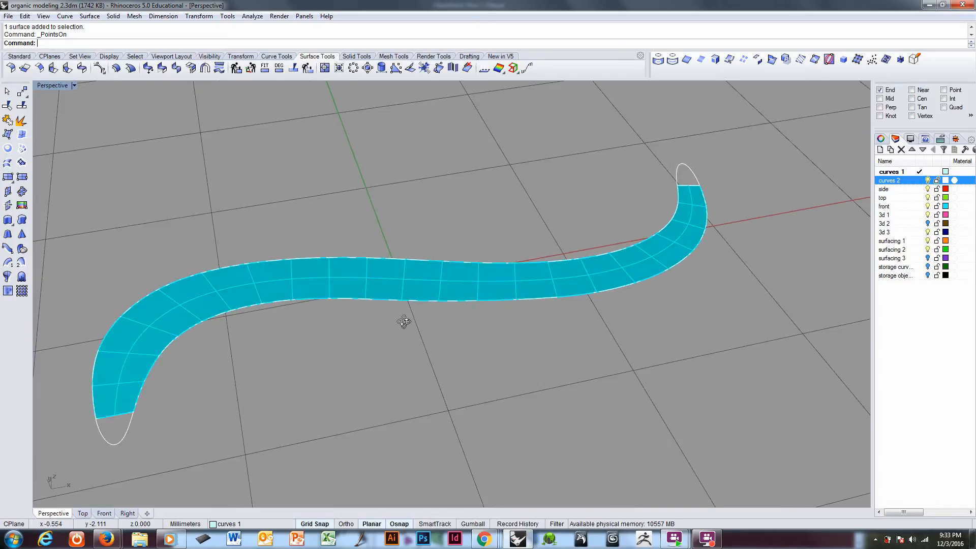
right_click_drag(449, 199, 420, 217)
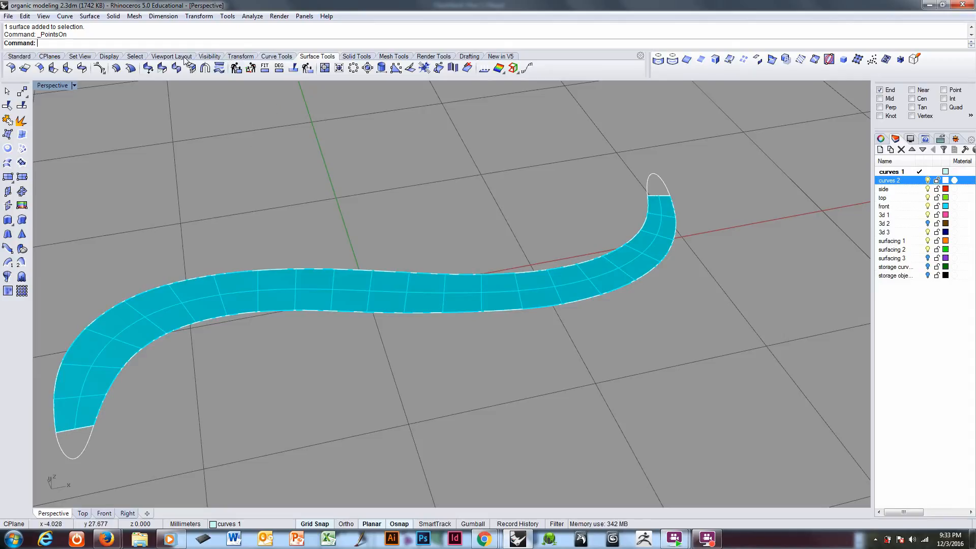
Step: Detach the Select Points tools from the Select toolbar as a floating toolbar
left_click(135, 56)
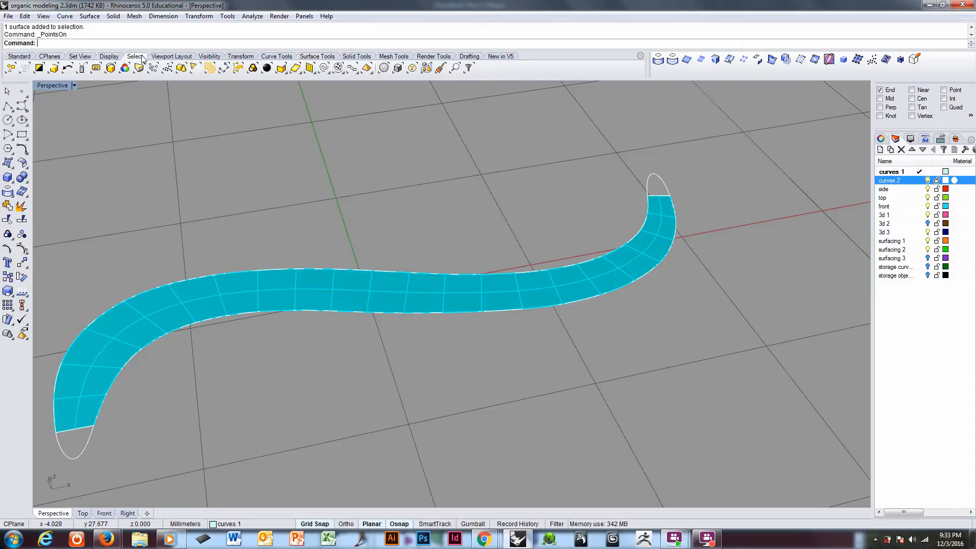
left_click(342, 76)
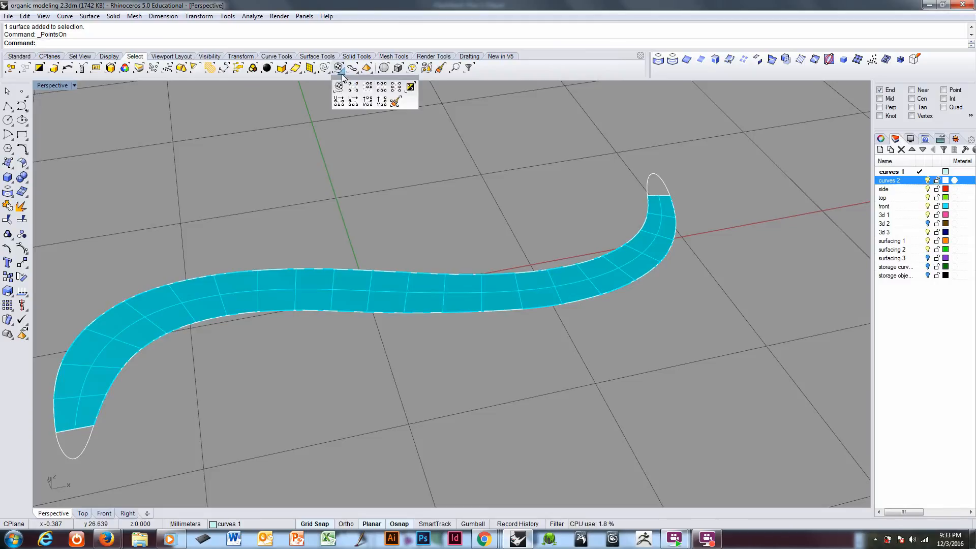
left_click_drag(348, 80, 680, 122)
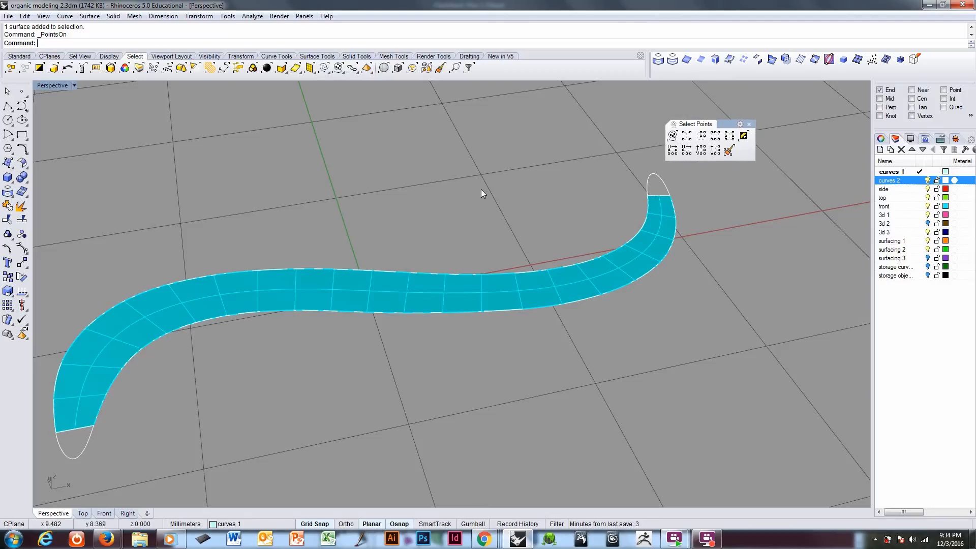
Step: Show the Visibility toolbar and place it just below the floating Select Points toolbar
left_click(207, 56)
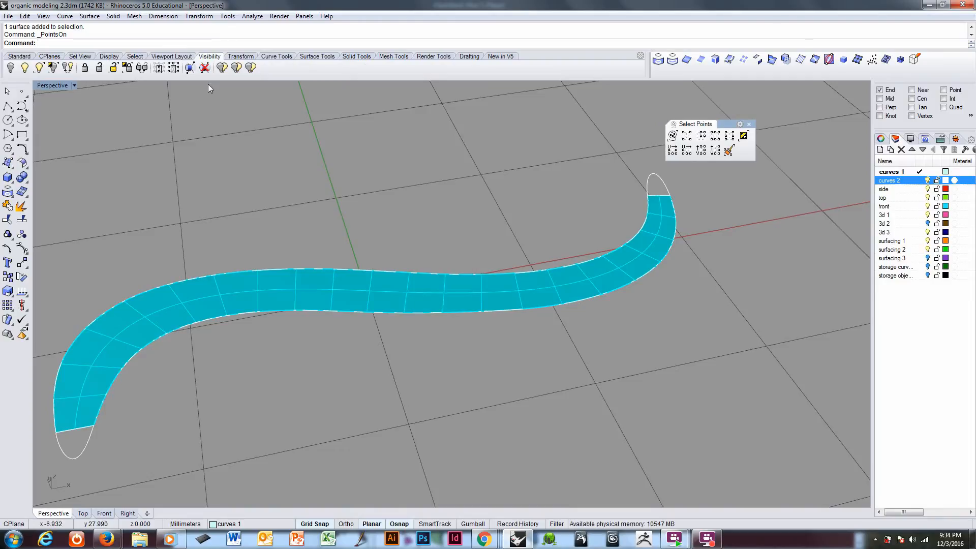
left_click(273, 57)
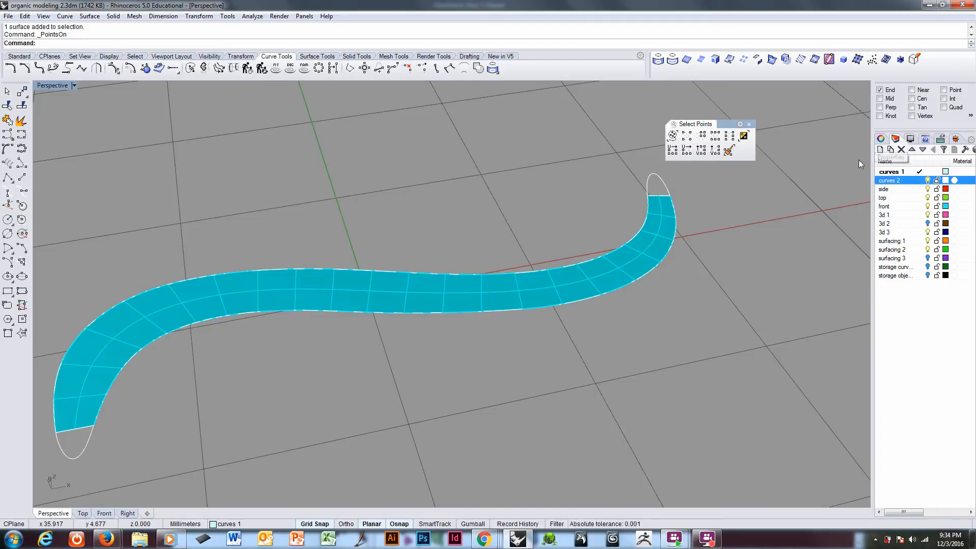
right_click(726, 126)
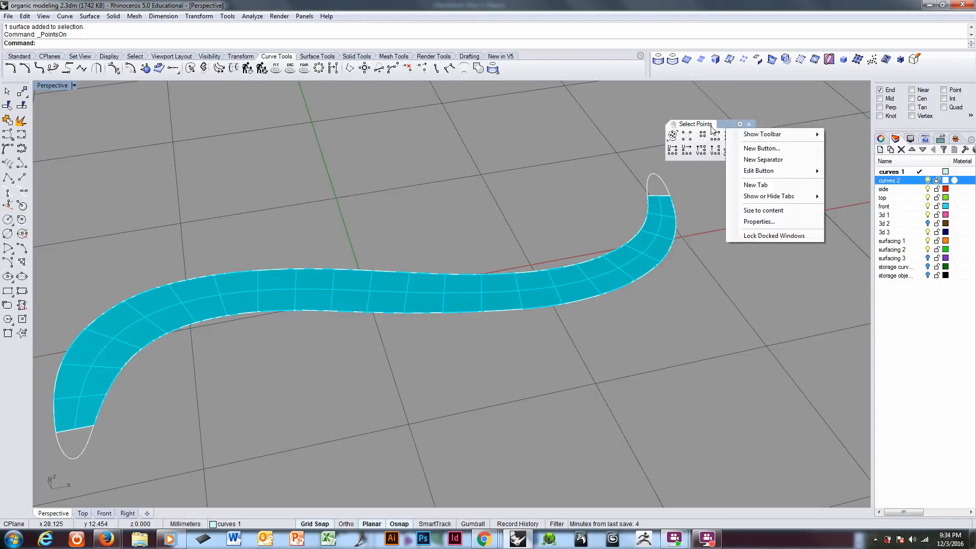
mouse_move(744, 138)
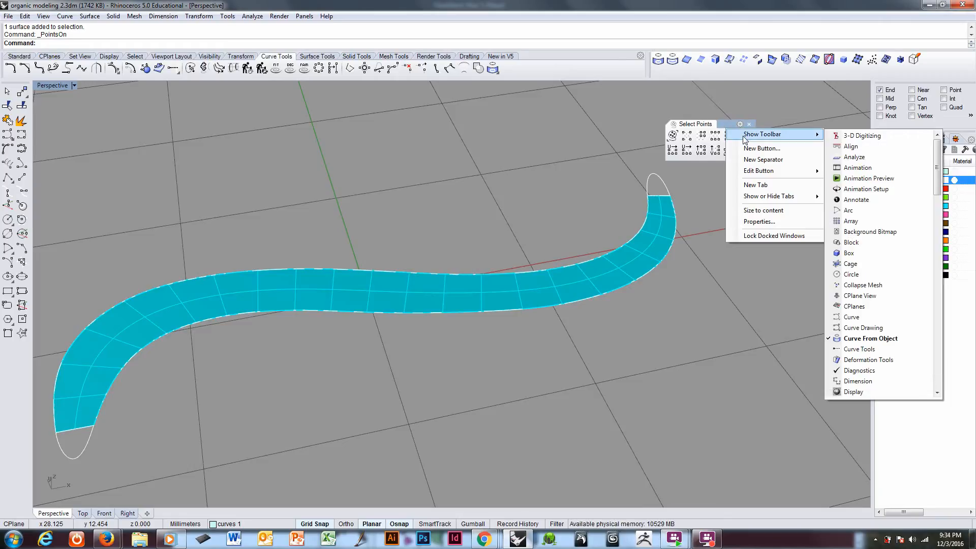
left_click_drag(939, 186, 951, 379)
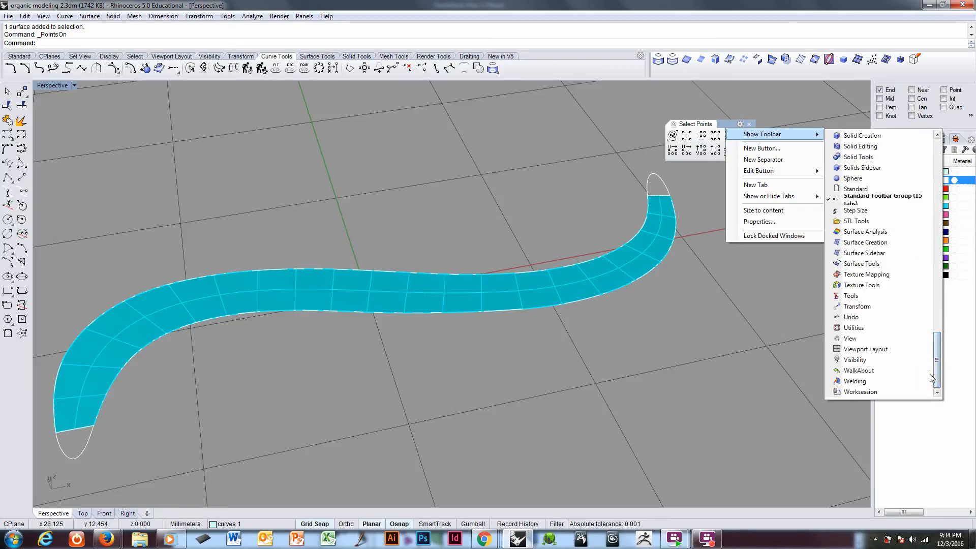
left_click(856, 361)
left_click(755, 312)
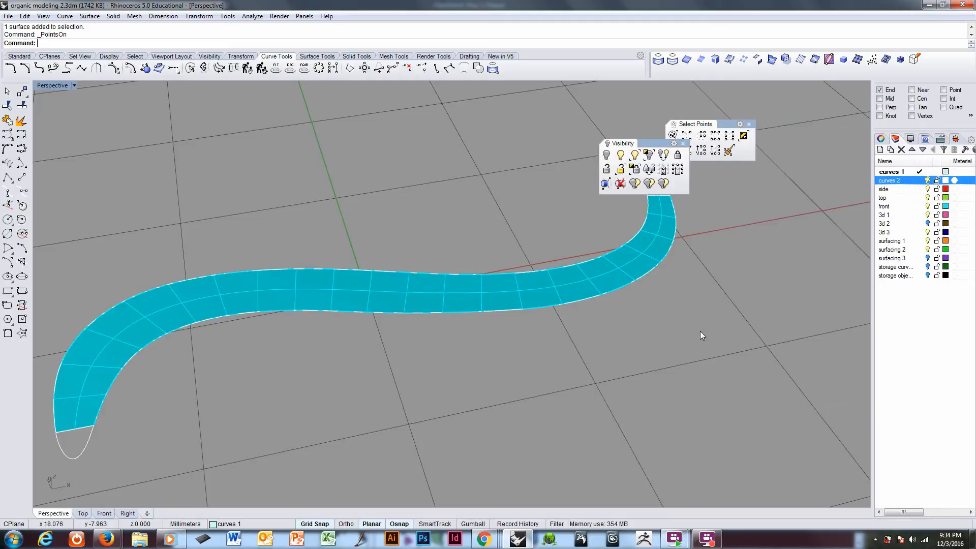
left_click_drag(654, 143, 743, 203)
left_click_drag(729, 124, 733, 145)
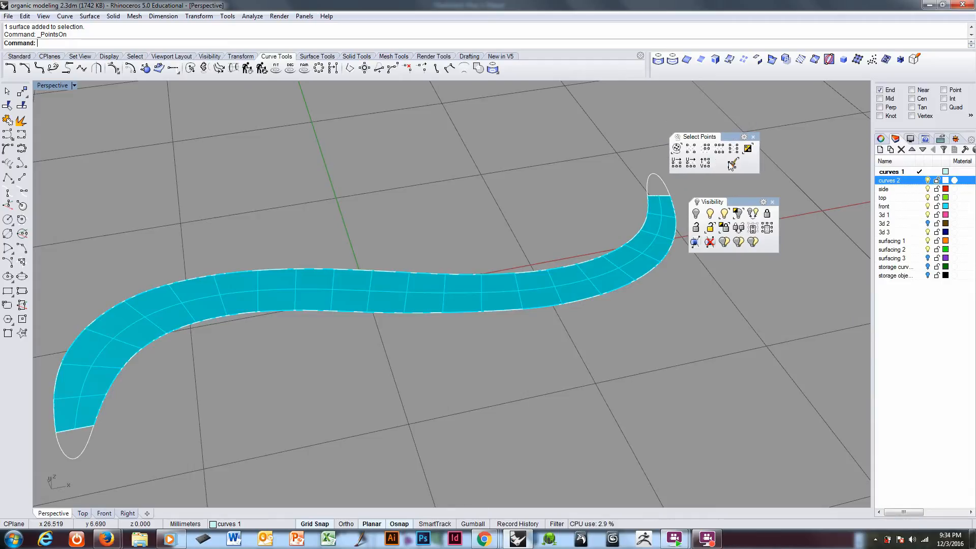
Step: Dock the Select Points and Visibility toolbars between the object snap options and the layer list
left_click_drag(735, 137, 928, 130)
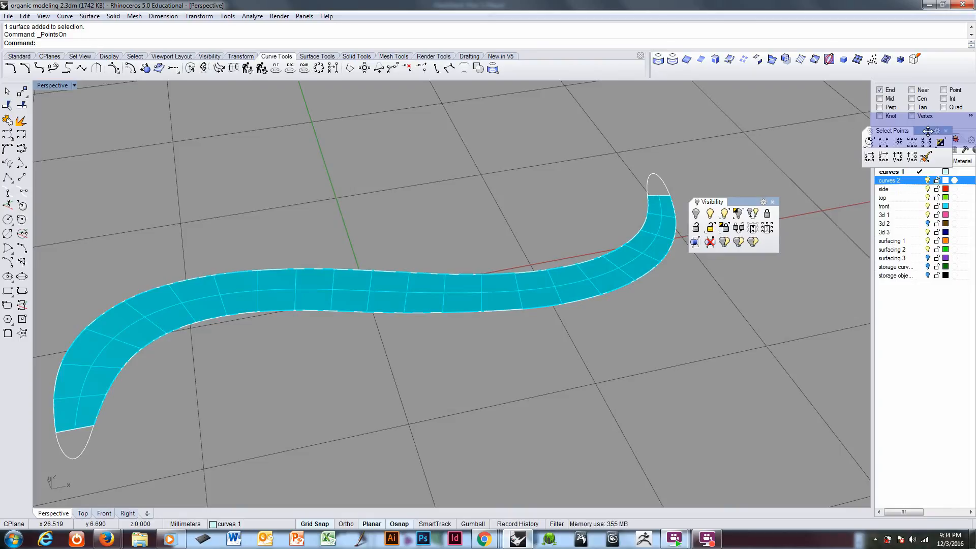
left_click_drag(928, 131, 929, 131)
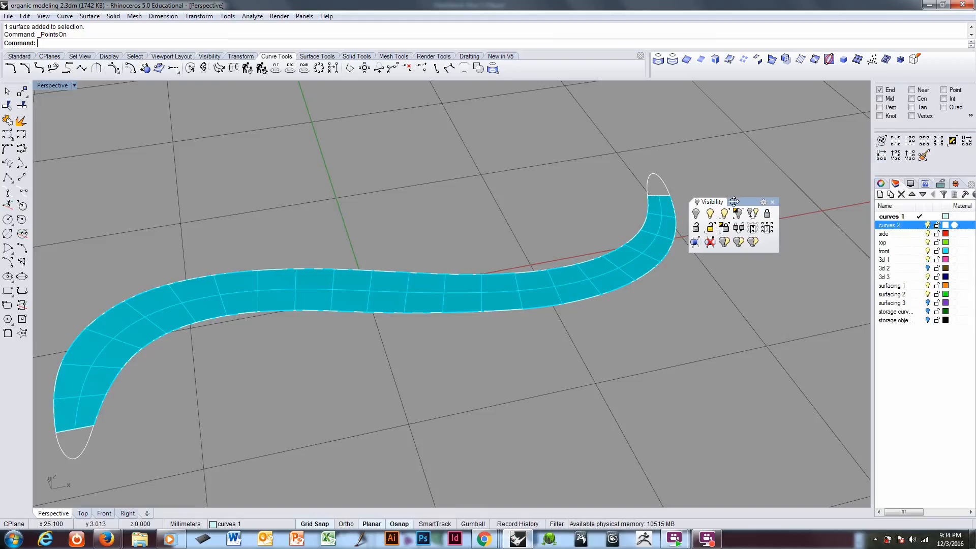
left_click_drag(732, 202, 924, 183)
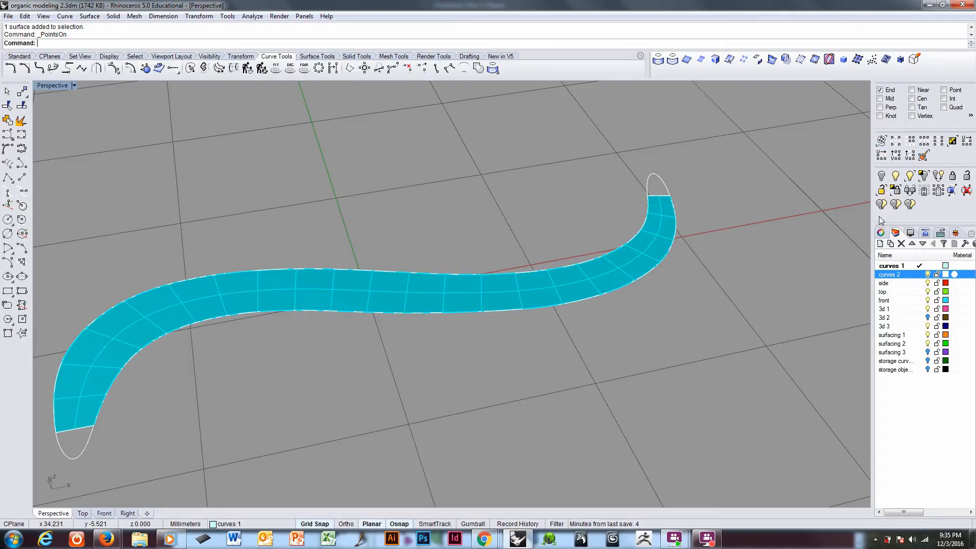
Step: Select the cyan strip surface and turn its control points on again
right_click_drag(618, 394, 640, 374)
right_click_drag(455, 343, 503, 313)
left_click(502, 285)
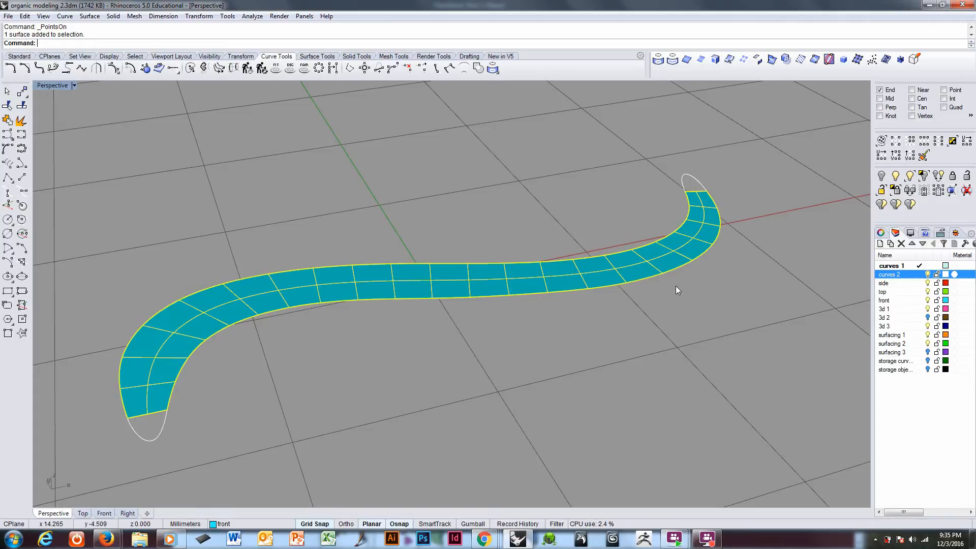
right_click_drag(679, 285, 604, 319)
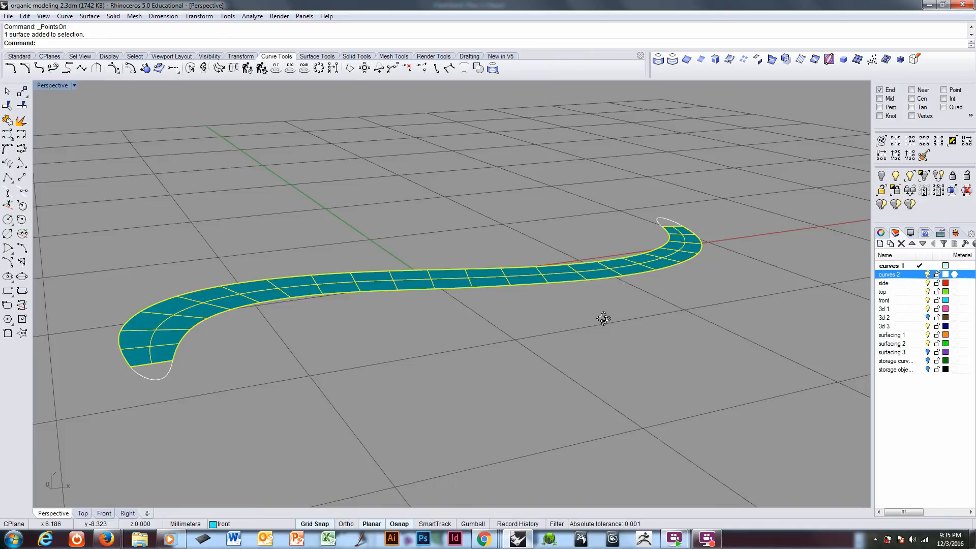
right_click_drag(603, 318, 597, 340)
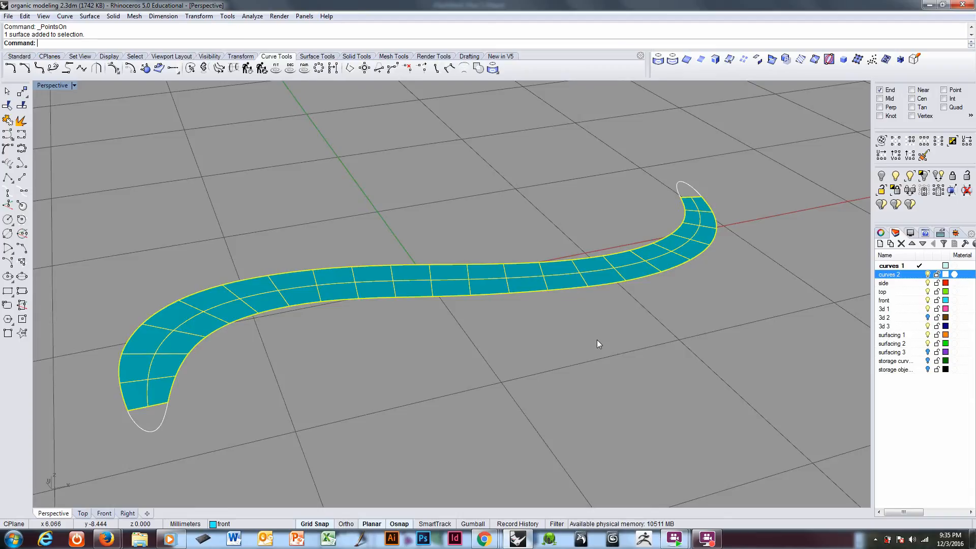
key("F10")
right_click_drag(477, 343, 381, 319)
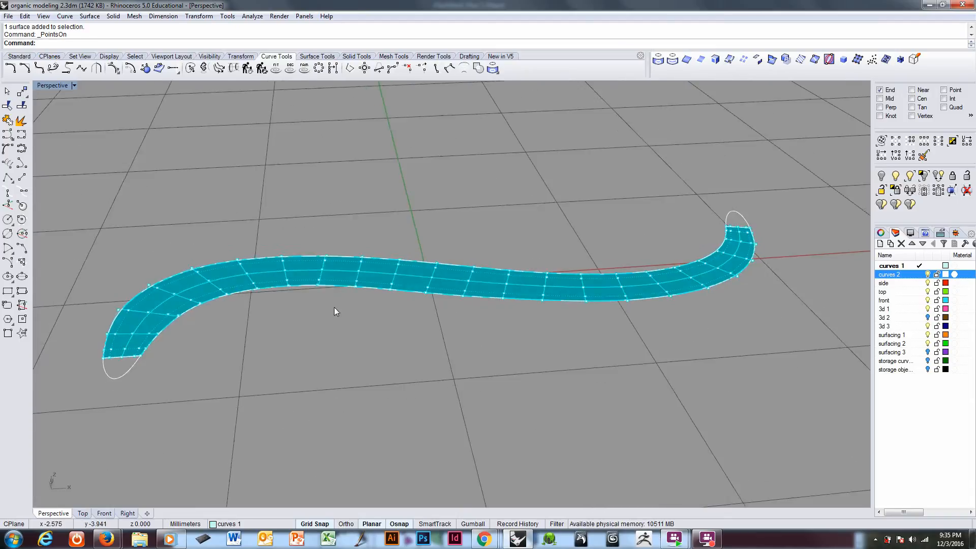
Step: Pick one control point on the strip's centre row and extend the selection to the entire row in the U direction
scroll(326, 260, "up", 3)
left_click(329, 265)
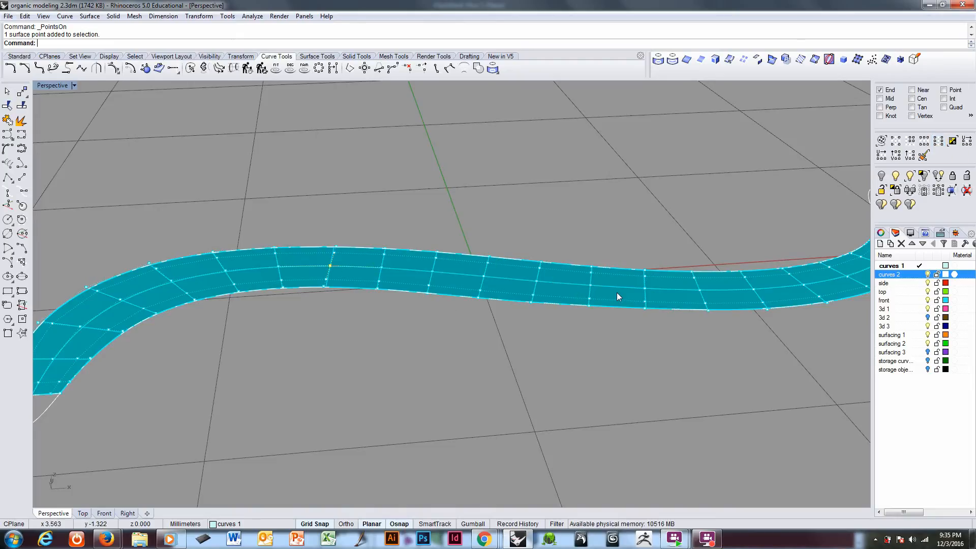
left_click(929, 143)
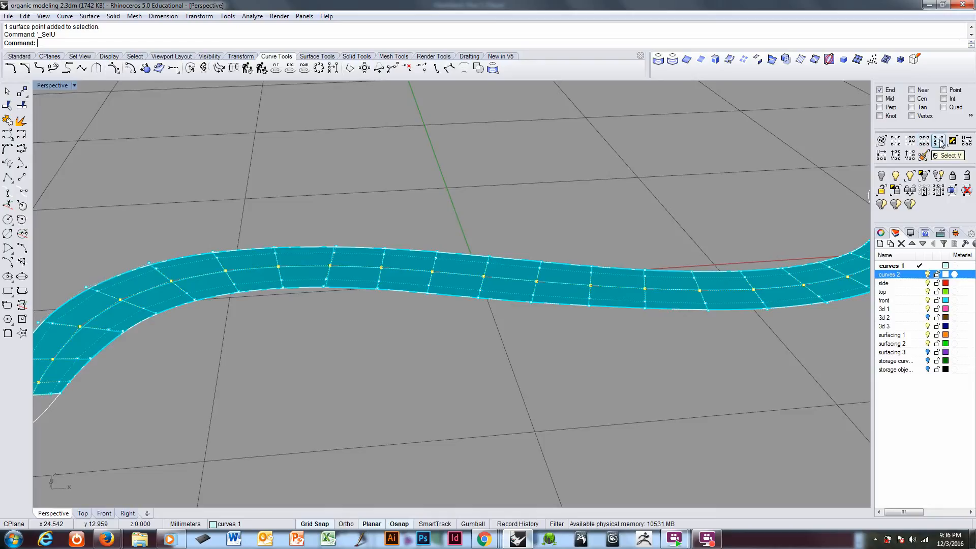
Step: Remove the four control points nearest the strip's left end from the centre-row selection
scroll(457, 284, "down", 5)
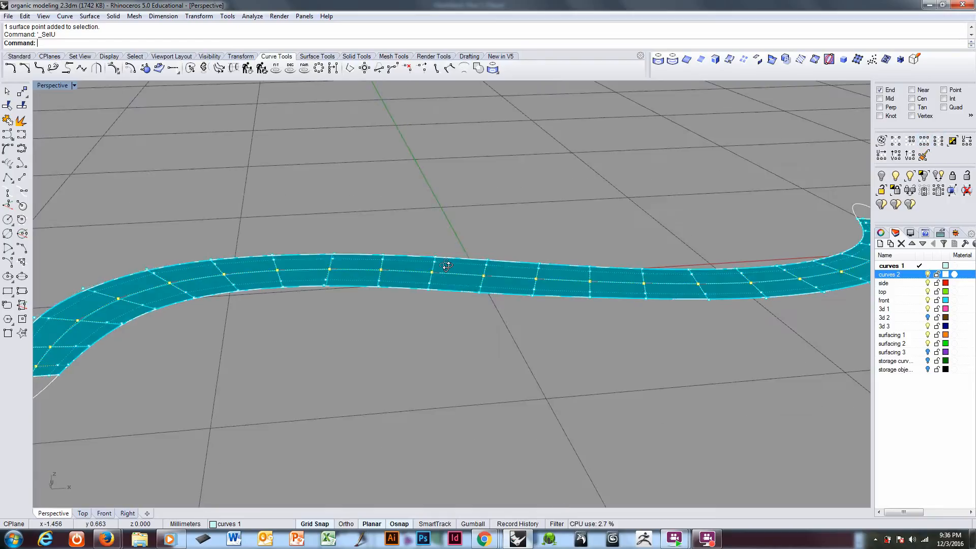
right_click_drag(450, 279, 233, 259)
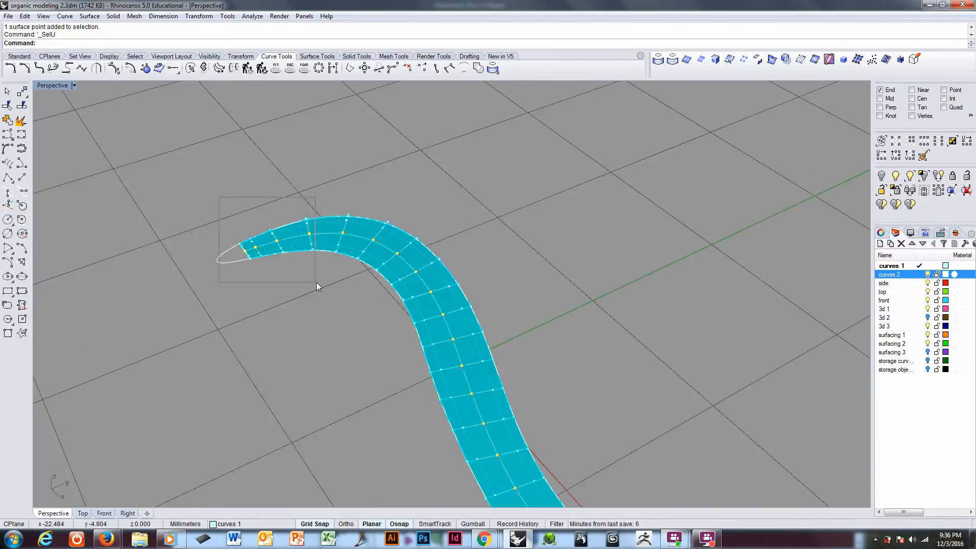
left_click_drag(317, 282, 316, 282, "ctrl")
scroll(315, 283, "down", 3)
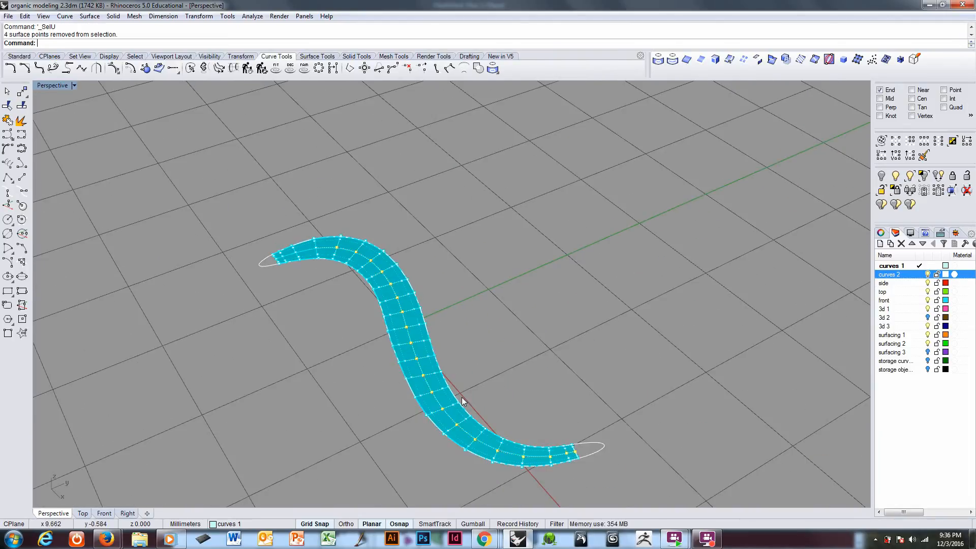
Step: Switch to a vertical construction plane and move the remaining selected centre-row points straight down about 0.50 mm
scroll(464, 359, "down", 1)
scroll(508, 392, "up", 5)
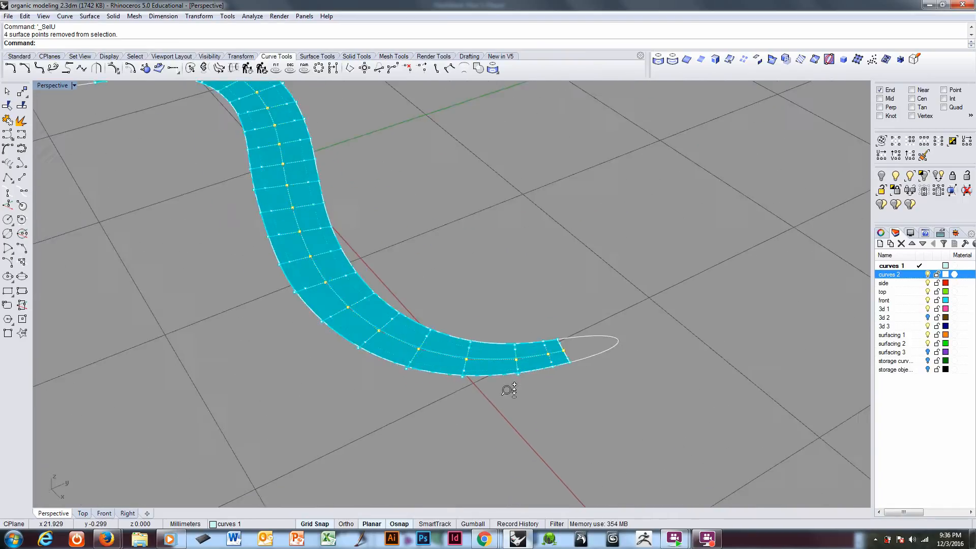
scroll(513, 379, "down", 5)
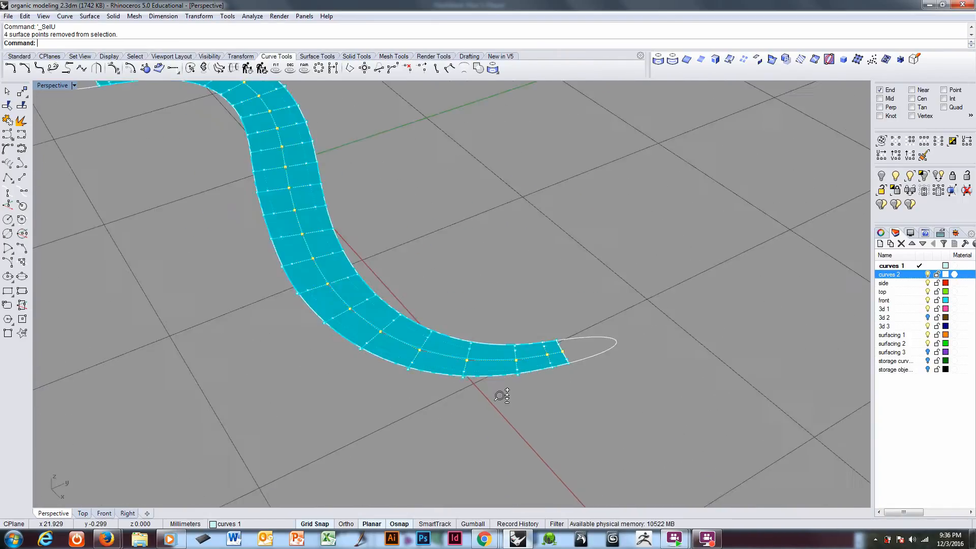
scroll(497, 400, "up", 3)
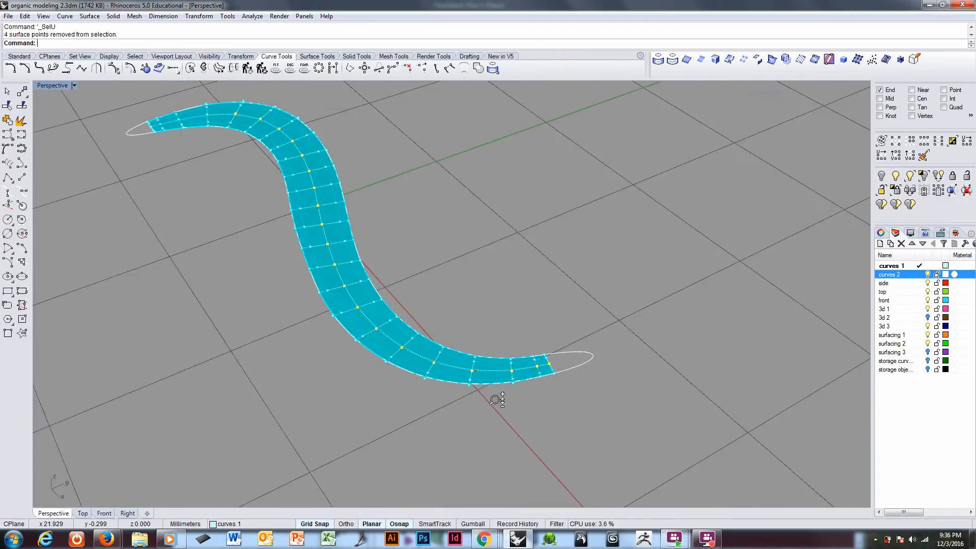
scroll(501, 397, "down", 1)
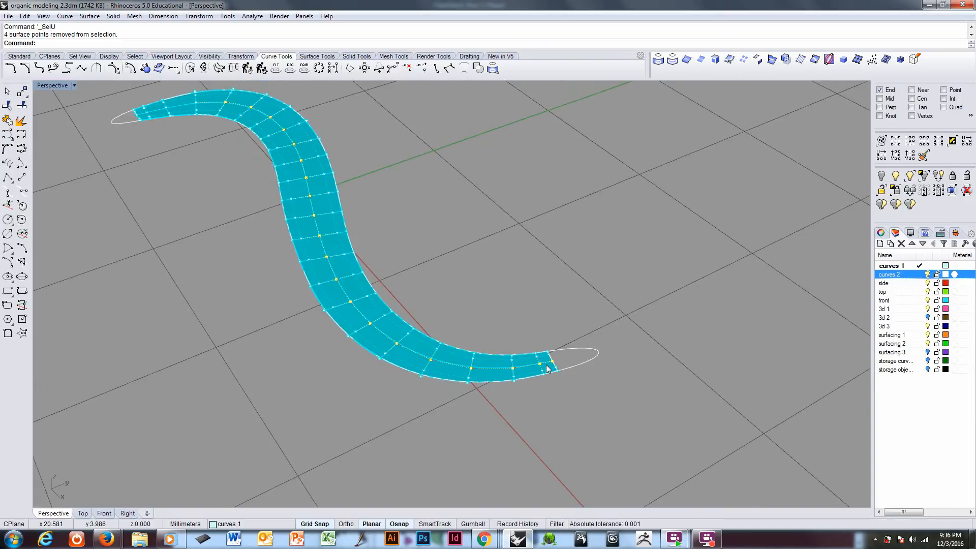
right_click_drag(566, 400, 617, 377)
right_click_drag(328, 338, 424, 345, "shift")
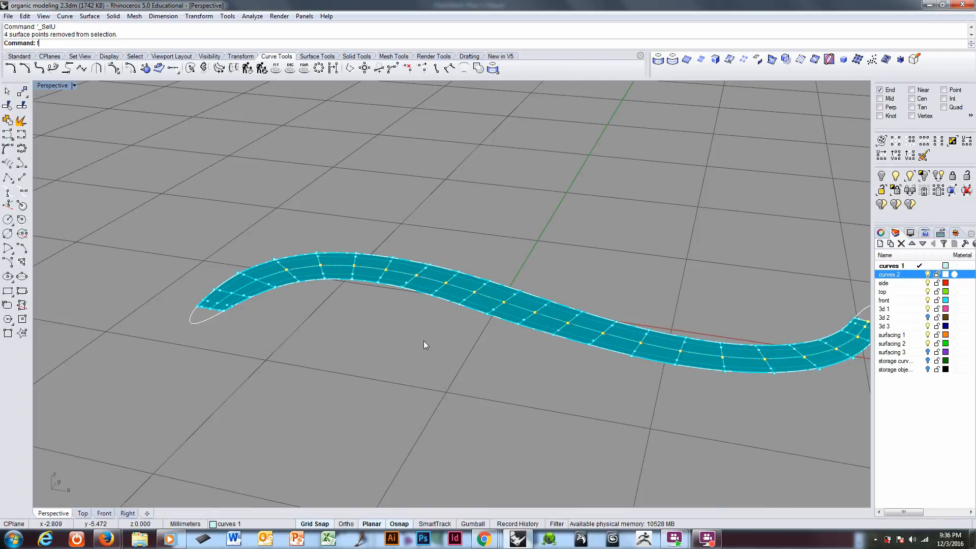
key("F2")
type("m")
key("Return")
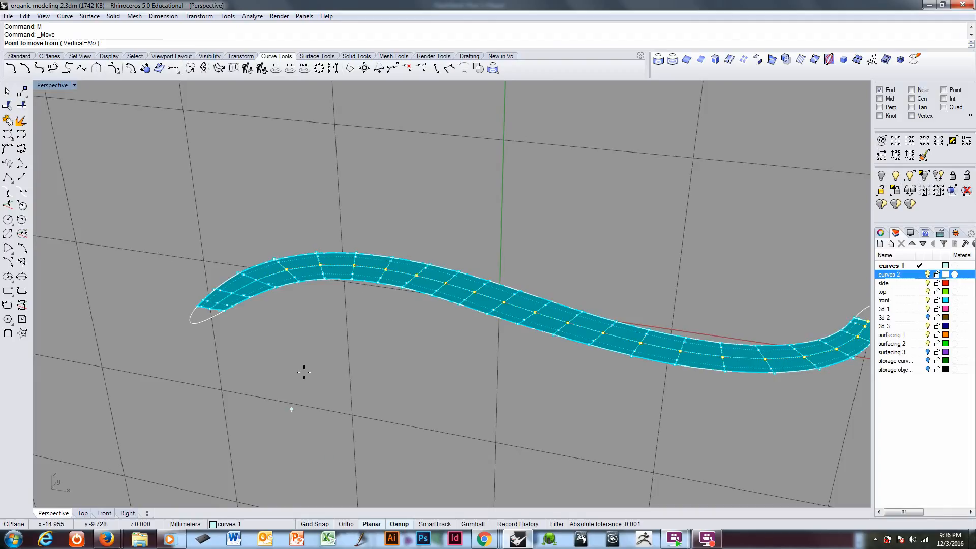
scroll(389, 323, "up", 2)
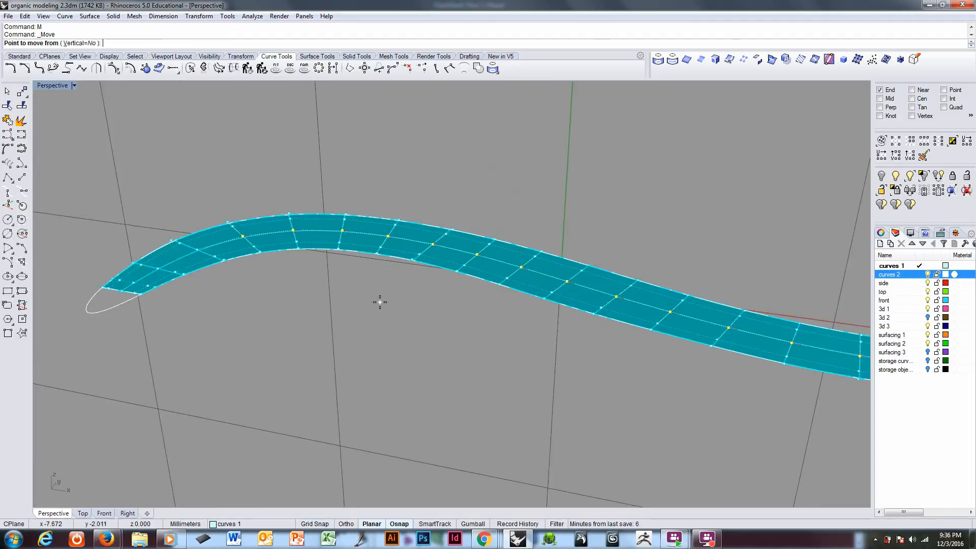
left_click(379, 302)
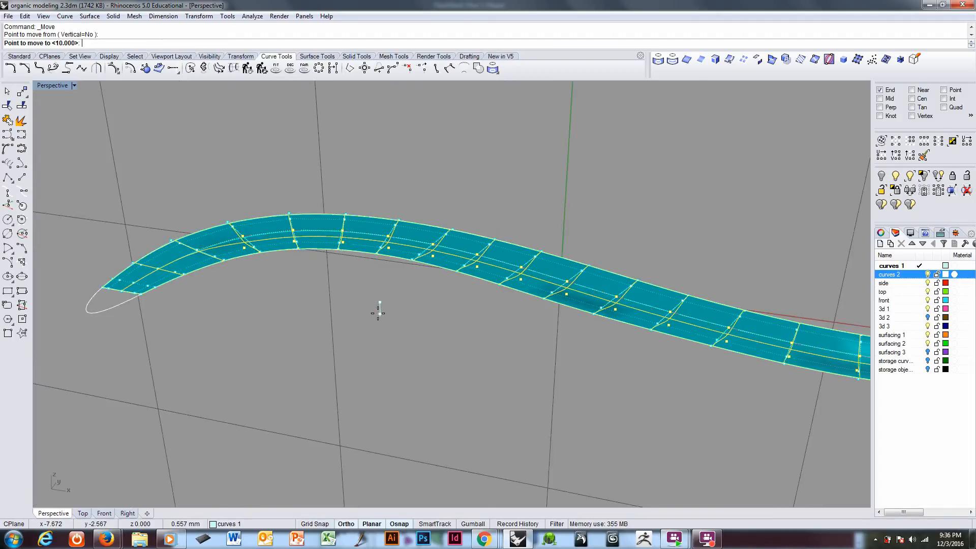
left_click(378, 313)
Step: Turn on flat shading in the Perspective viewport to show the strip surface's facets
right_click_drag(378, 312, 328, 304)
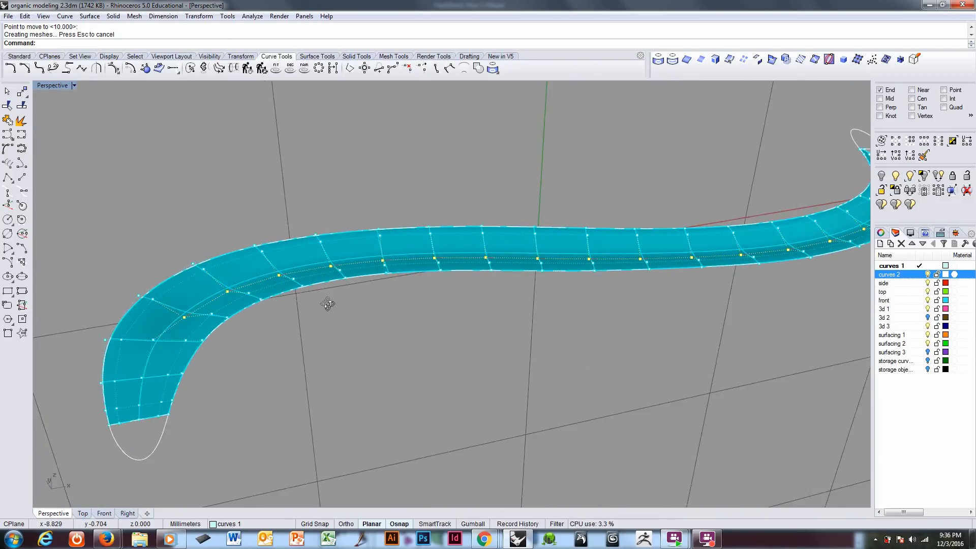
left_click(74, 85)
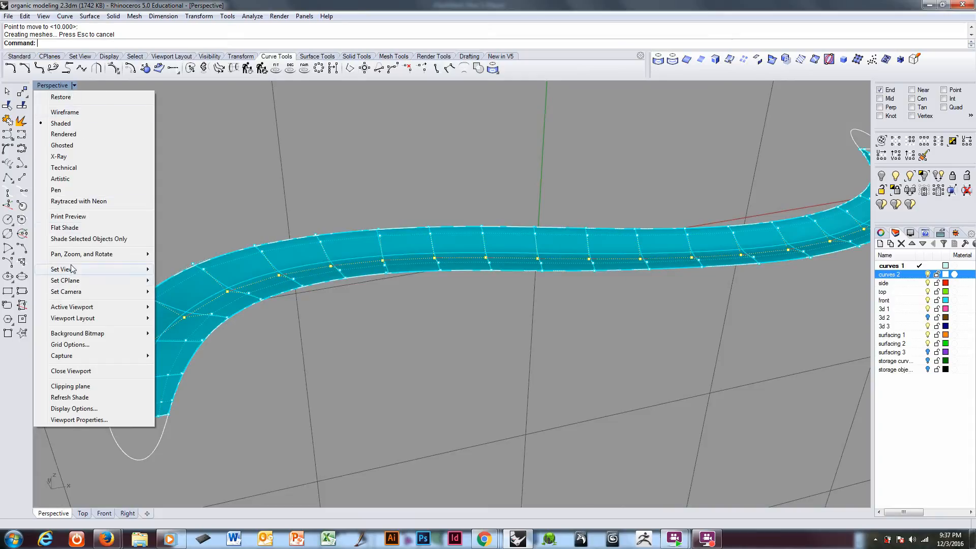
left_click(63, 227)
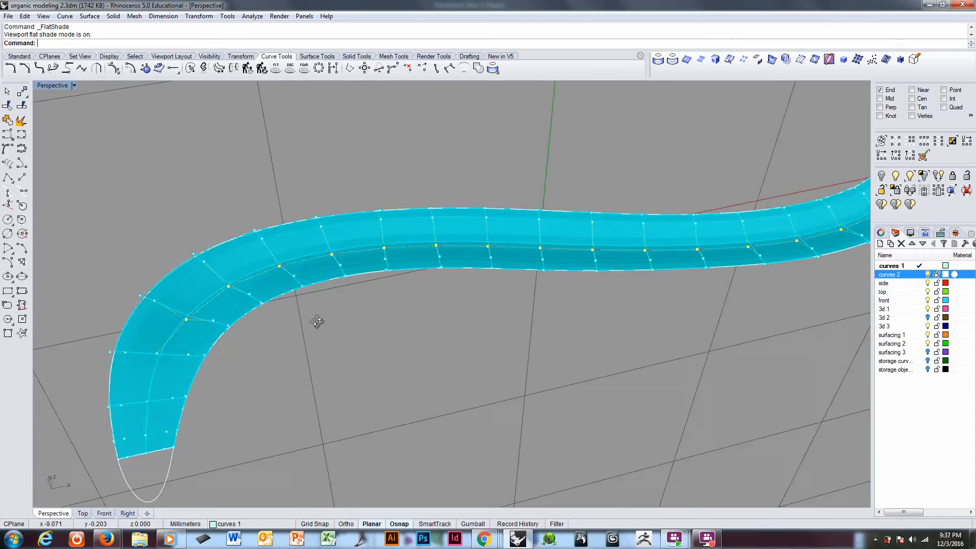
Step: Move the selected centre-row points straight down by a further distance of about 0.42 mm
right_click_drag(316, 321, 336, 272)
scroll(510, 291, "down", 2)
right_click_drag(519, 305, 412, 309)
scroll(410, 305, "up", 3)
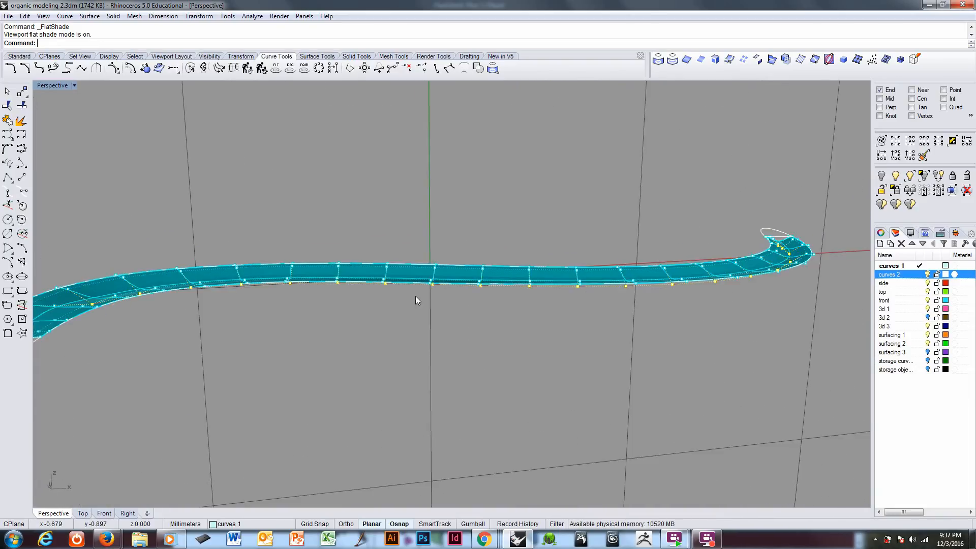
type("M")
key("Return")
left_click(412, 301)
left_click(411, 313)
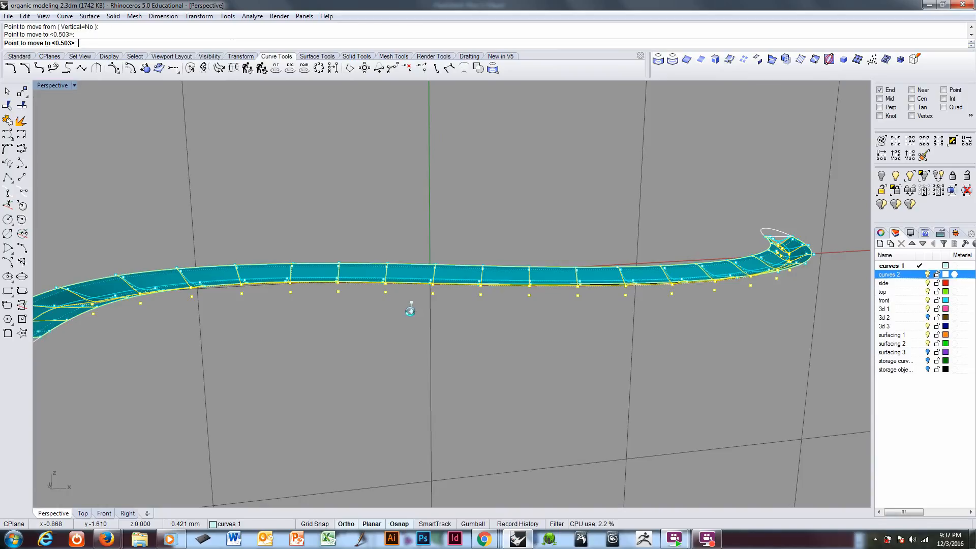
Step: Extend the selection to the whole centre row in the U direction and hide all other control points
right_click_drag(410, 312, 351, 346)
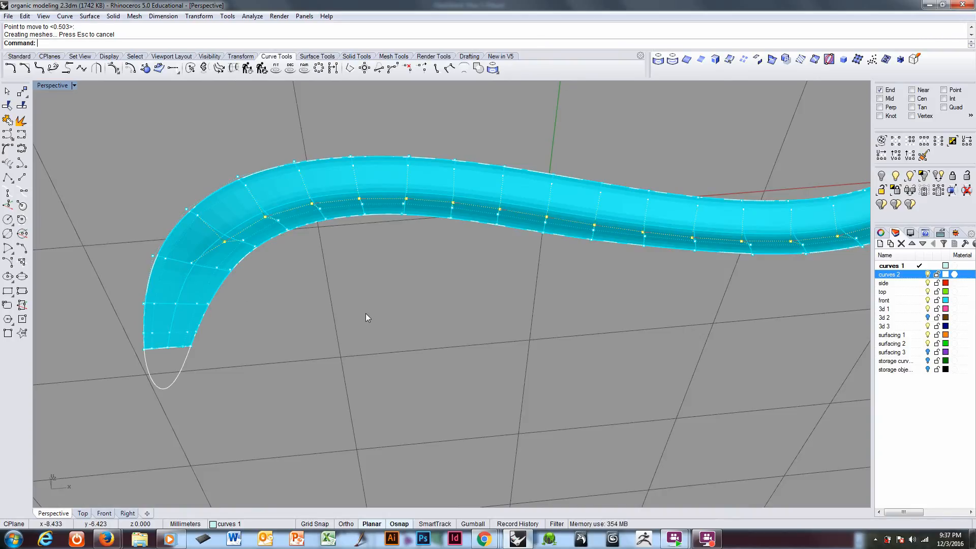
right_click_drag(365, 313, 367, 275)
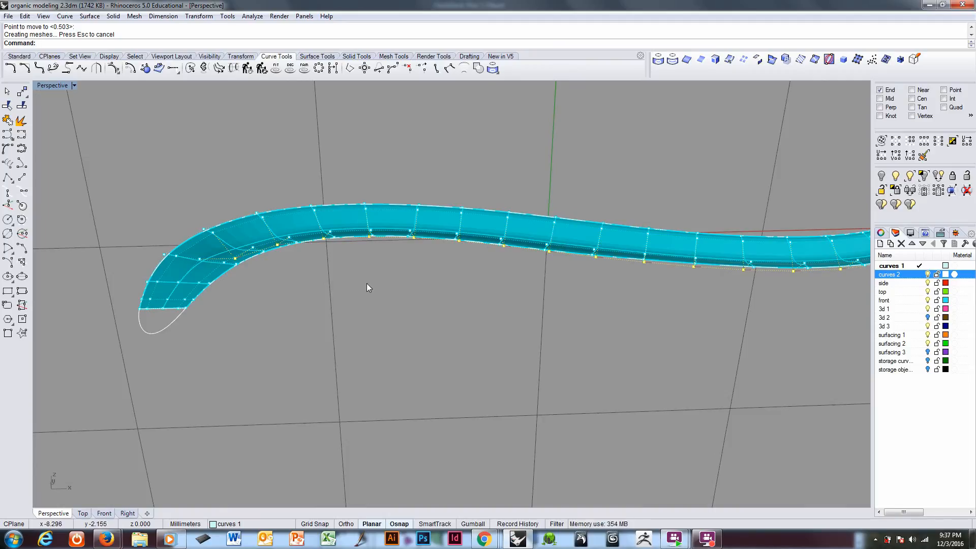
left_click(925, 144)
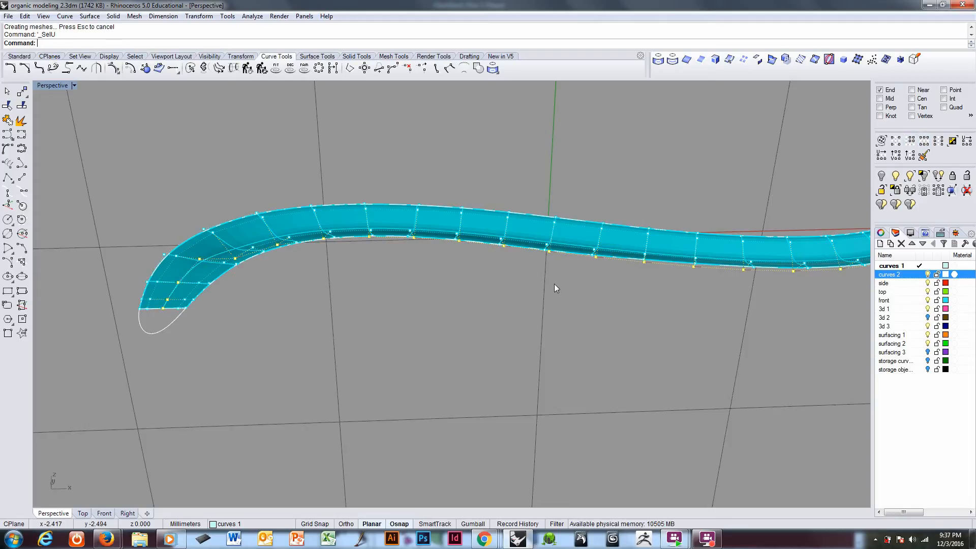
left_click(925, 191)
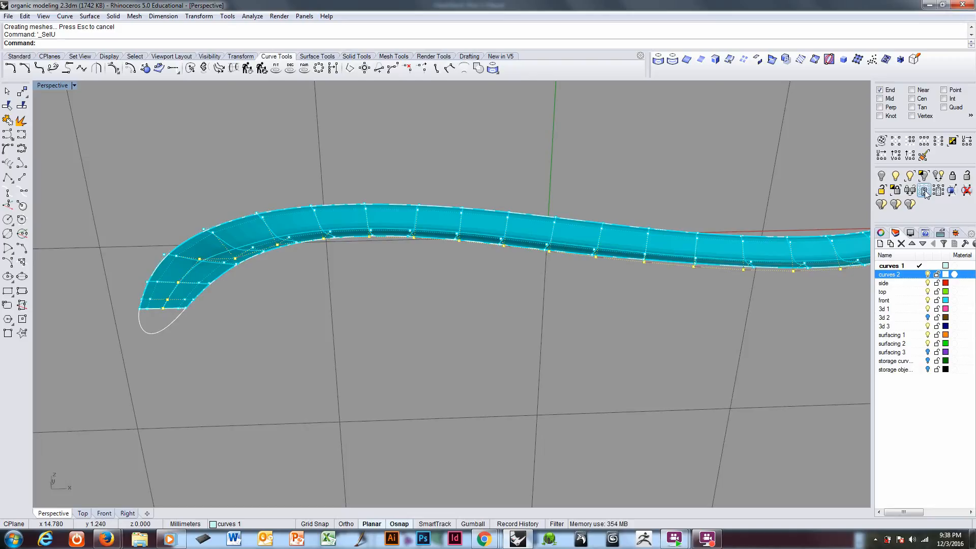
left_click(925, 191)
Step: Switch to wireframe display in a near-side view and raise the first lowered control point about 0.56 mm
right_click_drag(357, 203, 264, 294)
key("ctrl+alt+w")
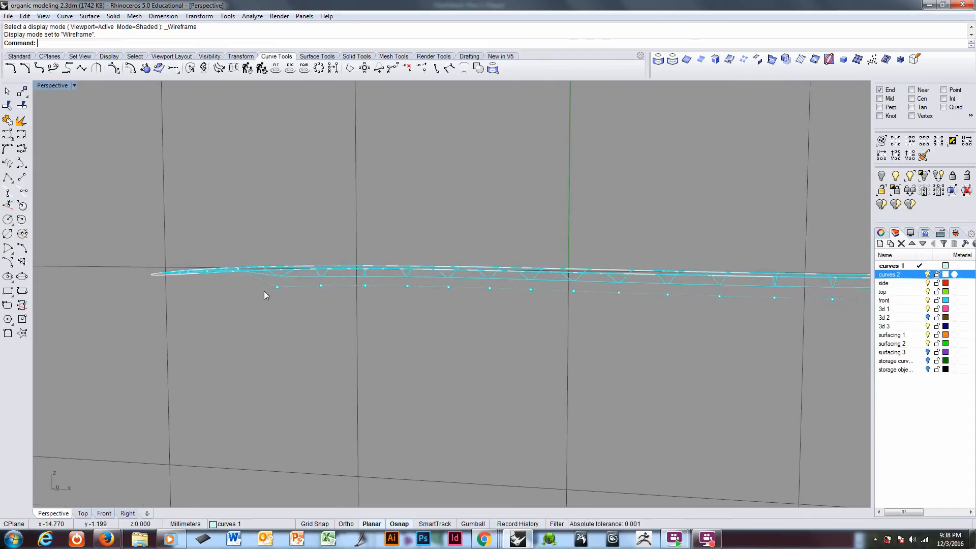
scroll(264, 294, "up", 3)
left_click(287, 283)
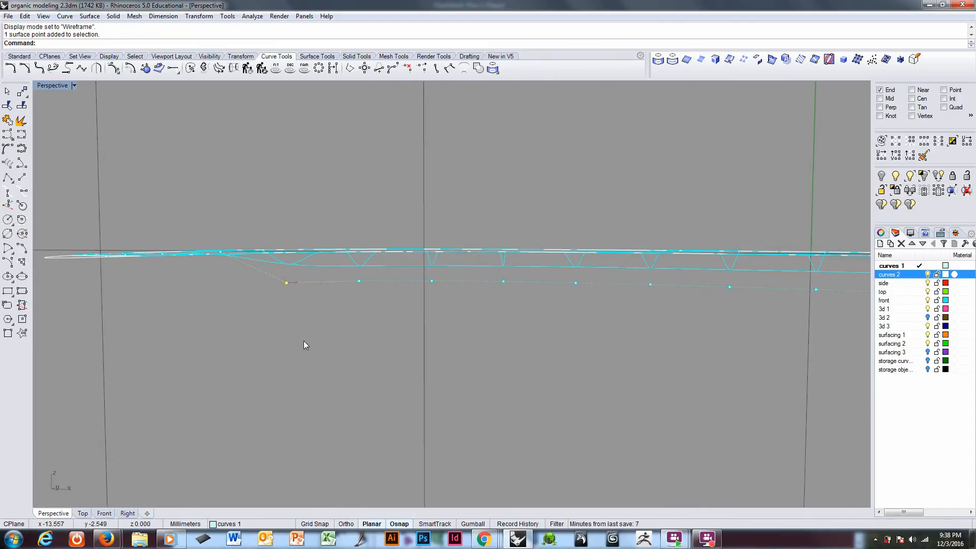
type("m")
key("Return")
left_click(293, 394)
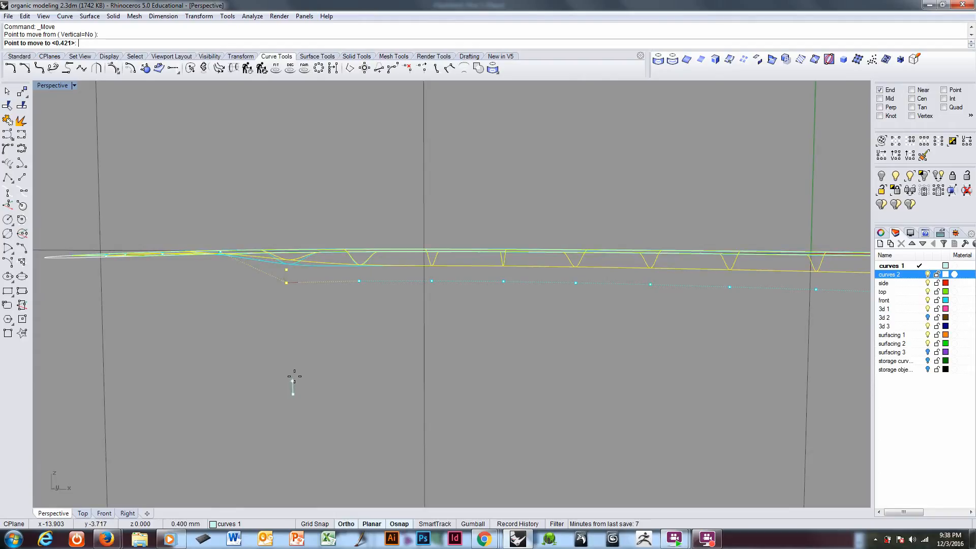
left_click(293, 375, "shift")
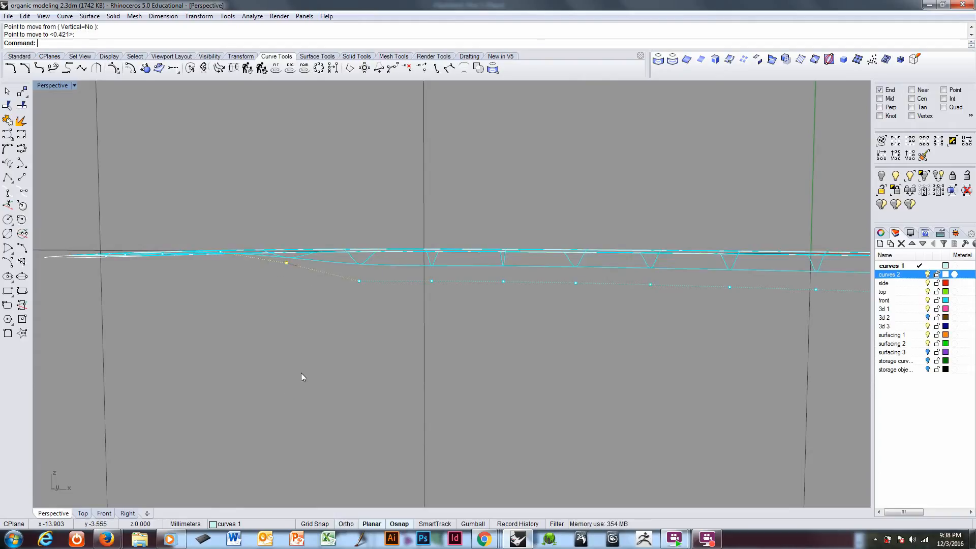
Step: Raise the second lowered control point about 0.41 mm and correct it back down about 0.11 mm
left_click(359, 281)
key("Return")
left_click(347, 366)
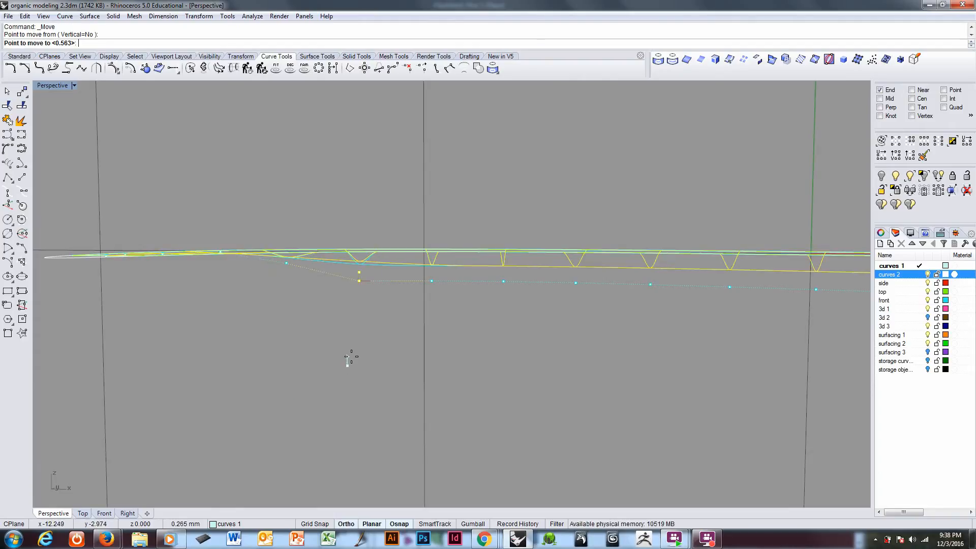
left_click(353, 353, "shift")
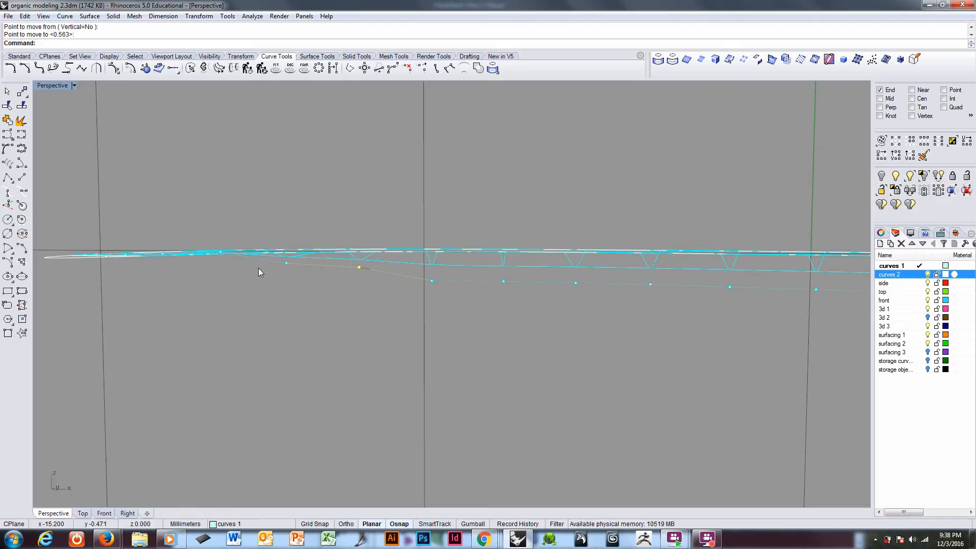
type("m")
key("Return")
left_click(370, 301)
left_click(369, 305, "shift")
Step: Raise the third lowered control point about 0.17 mm to continue the gradual taper
left_click(432, 282)
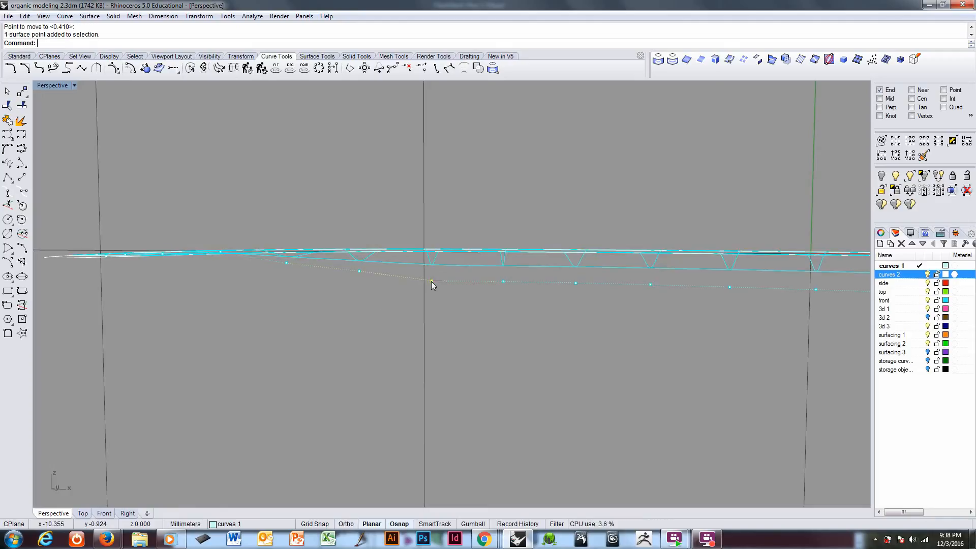
type("m")
key("Return")
left_click(459, 351)
left_click(459, 345, "shift")
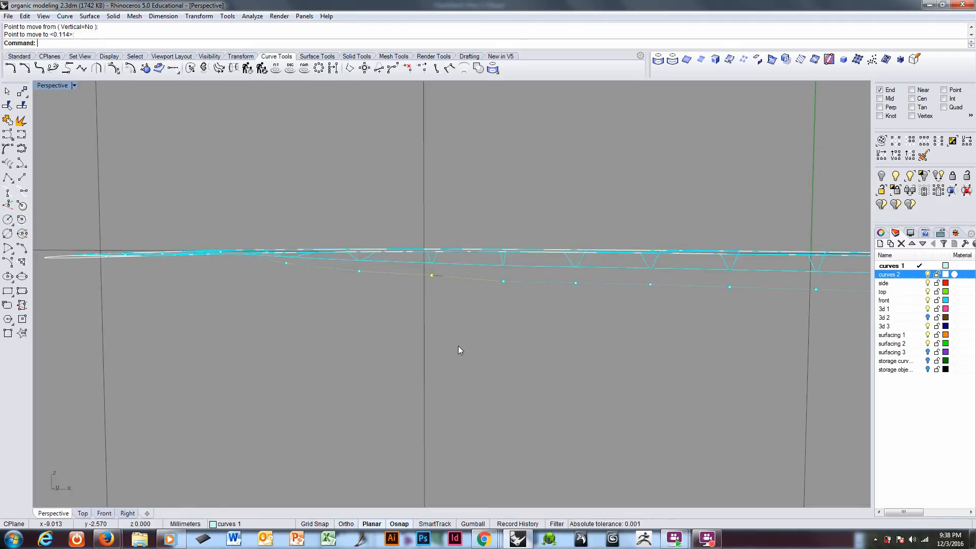
Step: Select the first three lowered control points together and move them straight up about 0.15 mm
left_click(286, 264)
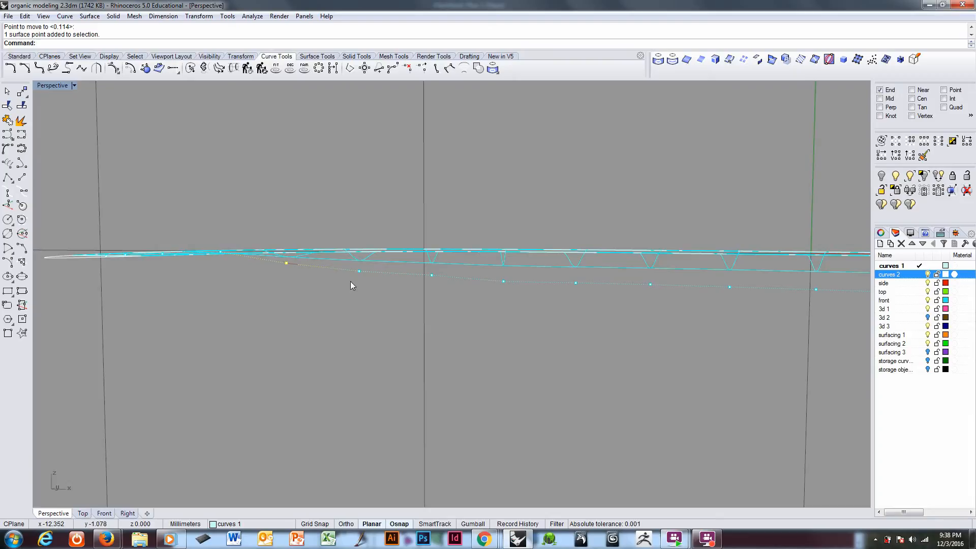
left_click(359, 271, "shift")
left_click(432, 276, "shift")
type("m")
key("Return")
left_click(376, 356)
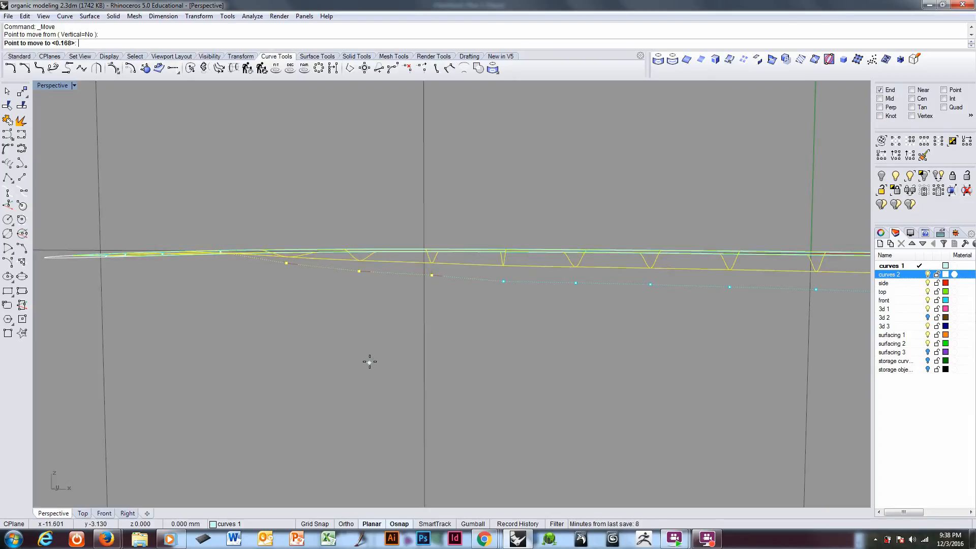
left_click(371, 358)
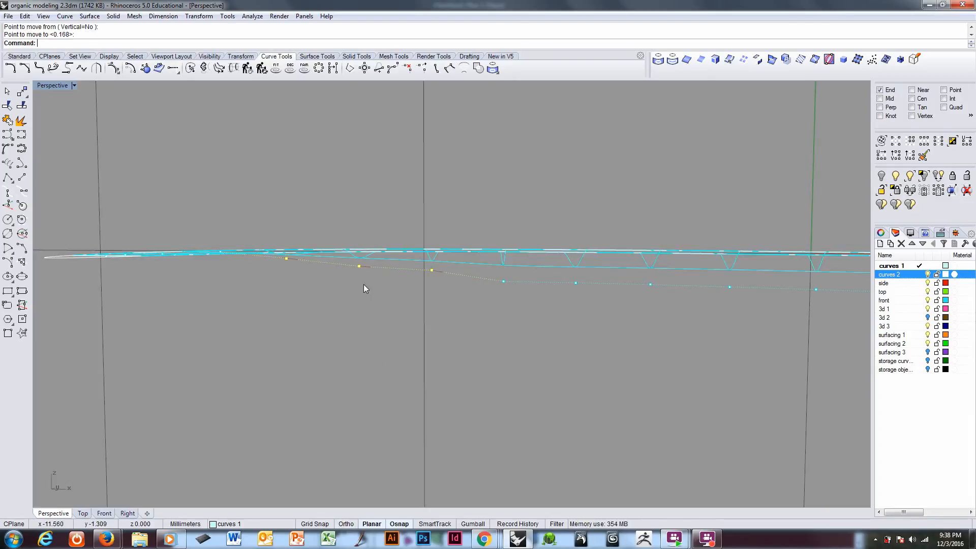
Step: Raise only the second lowered control point by about 0.07 mm more
left_click(359, 267)
type("m")
key("Return")
left_click(362, 339)
left_click(362, 338)
Step: Raise the fourth lowered control point about 0.15 mm to smooth the row's slope
right_click_drag(466, 309, 478, 282)
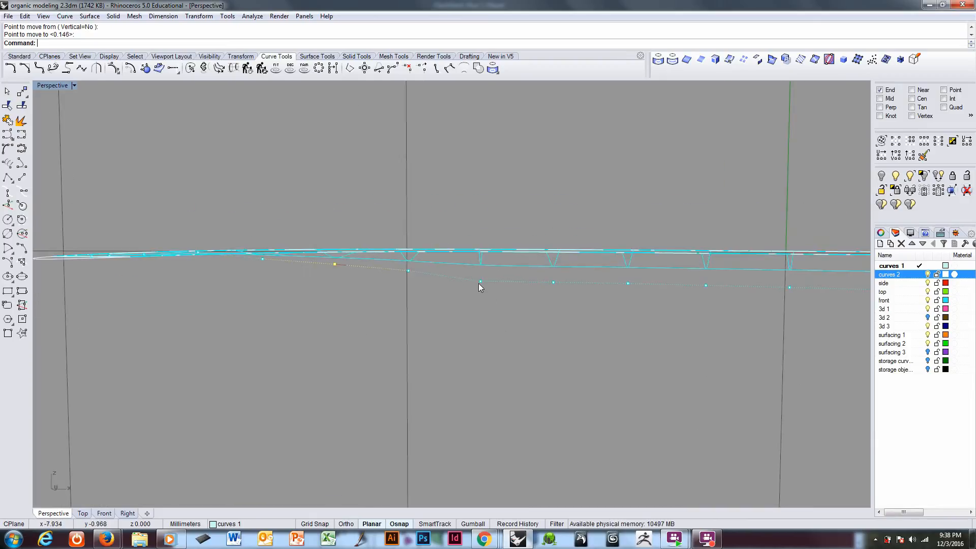
left_click(479, 283)
type("m")
key("Return")
left_click(489, 348)
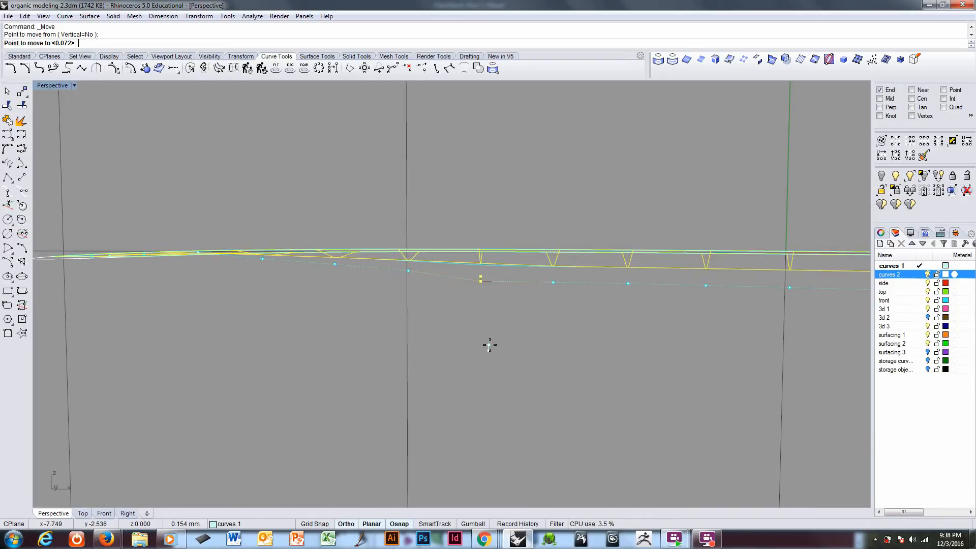
left_click(490, 345)
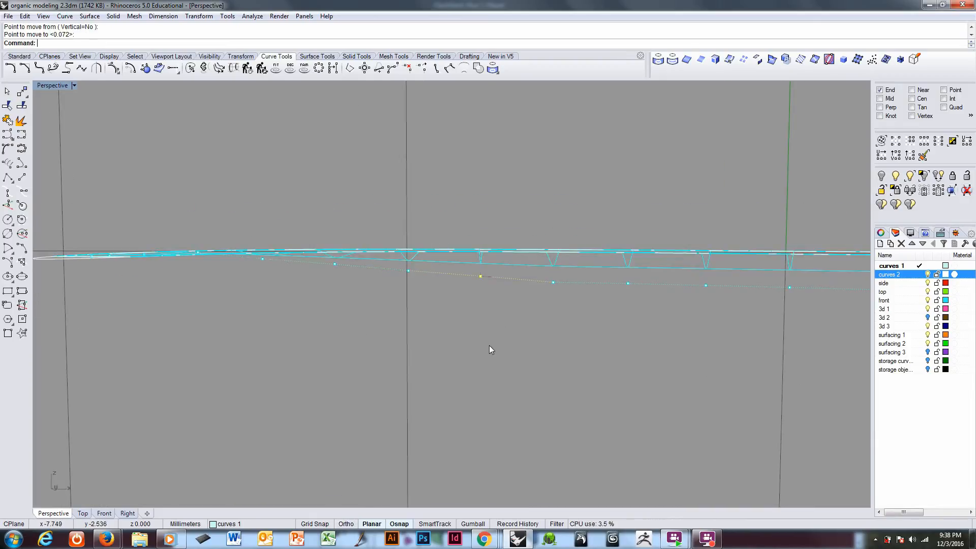
Step: Raise the fifth lowered control point slightly and return the viewport to shaded display in a tilted view
left_click(553, 283)
right_click(557, 333)
left_click(557, 350)
left_click(556, 349)
mouse_move(388, 261)
right_mouse_down()
mouse_move(364, 285)
mouse_move(365, 293)
mouse_move(402, 262)
mouse_move(358, 325)
mouse_move(360, 403)
mouse_move(340, 307)
mouse_move(321, 279)
mouse_move(316, 305)
right_mouse_up()
key("ctrl+alt+s")
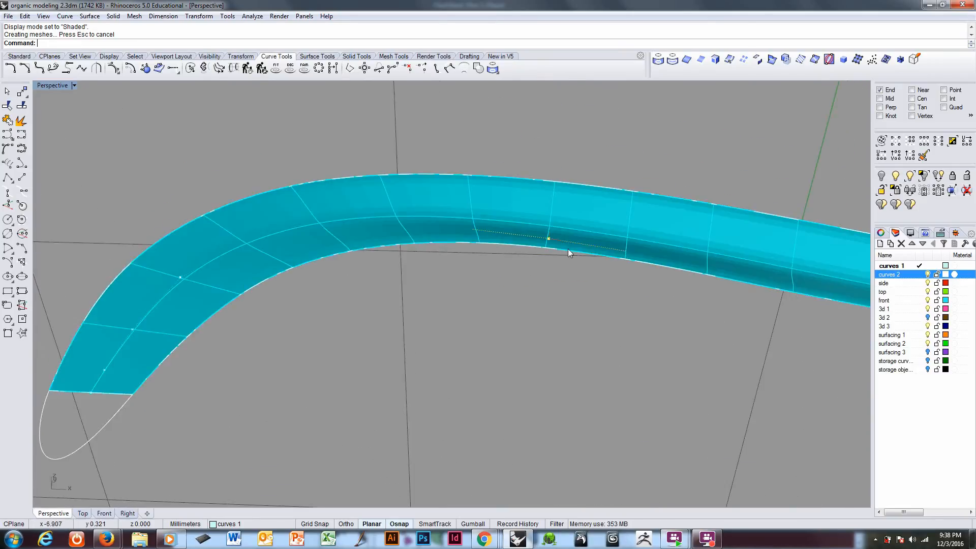
Step: Select the two lowered centre-row control points nearest the strip's open end and move them straight up about 0.4 mm
mouse_move(568, 249)
right_mouse_down()
mouse_move(597, 272)
mouse_move(436, 279)
mouse_move(338, 306)
mouse_move(560, 326)
mouse_move(523, 305)
mouse_move(414, 298)
mouse_move(606, 350)
mouse_move(568, 324)
mouse_move(521, 319)
right_mouse_up()
right_click_drag(362, 318, 359, 288, "ctrl")
left_click(324, 269)
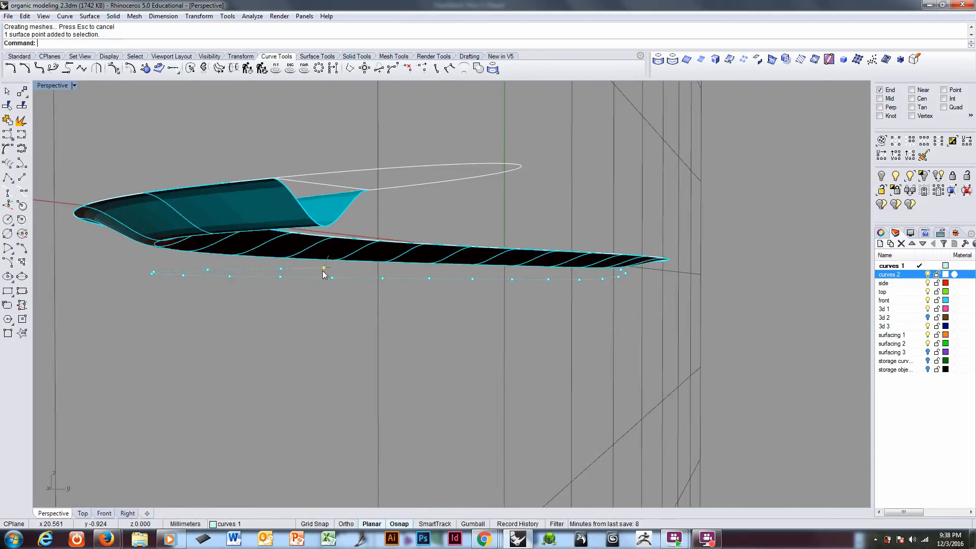
left_click(281, 269, "shift")
right_click_drag(329, 290, 332, 285)
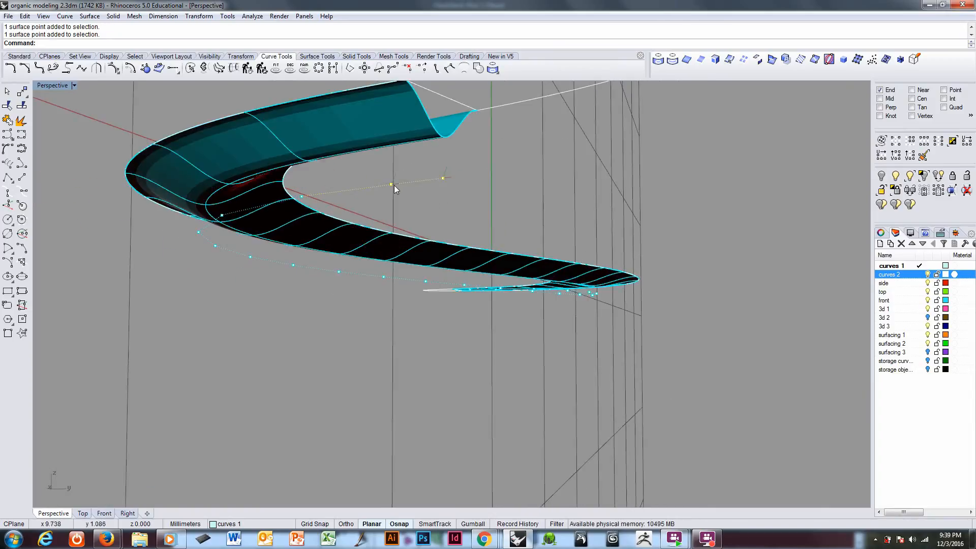
right_click_drag(423, 197, 419, 192)
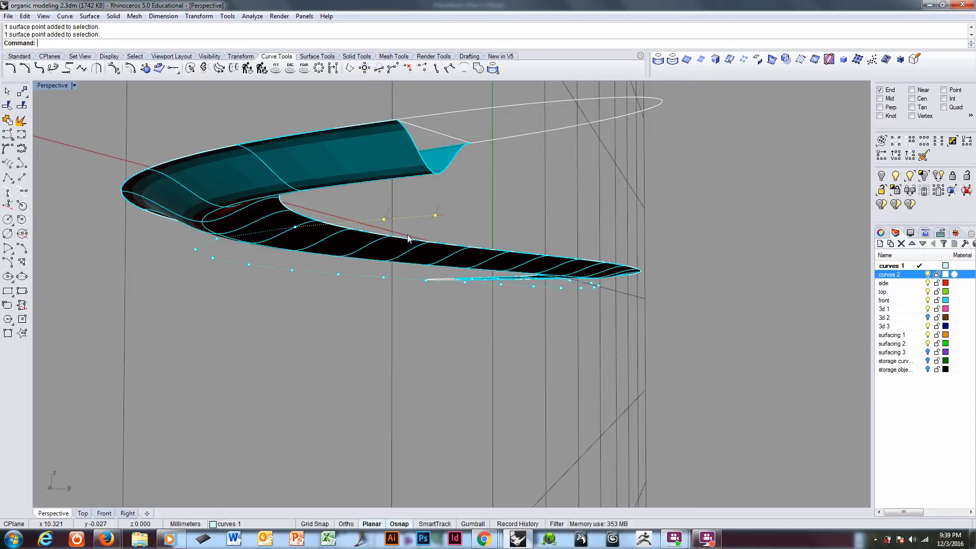
right_click_drag(446, 205, 453, 205)
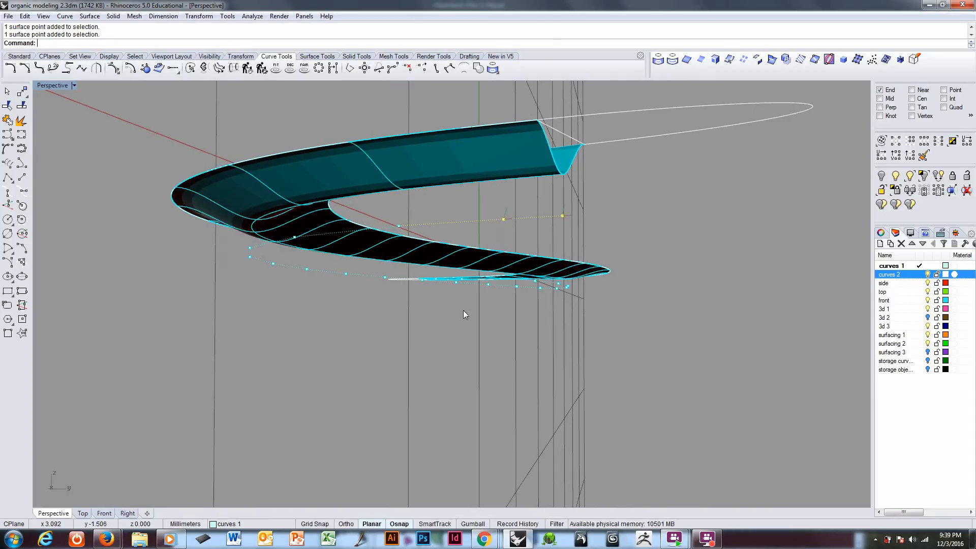
right_click_drag(463, 311, 453, 310)
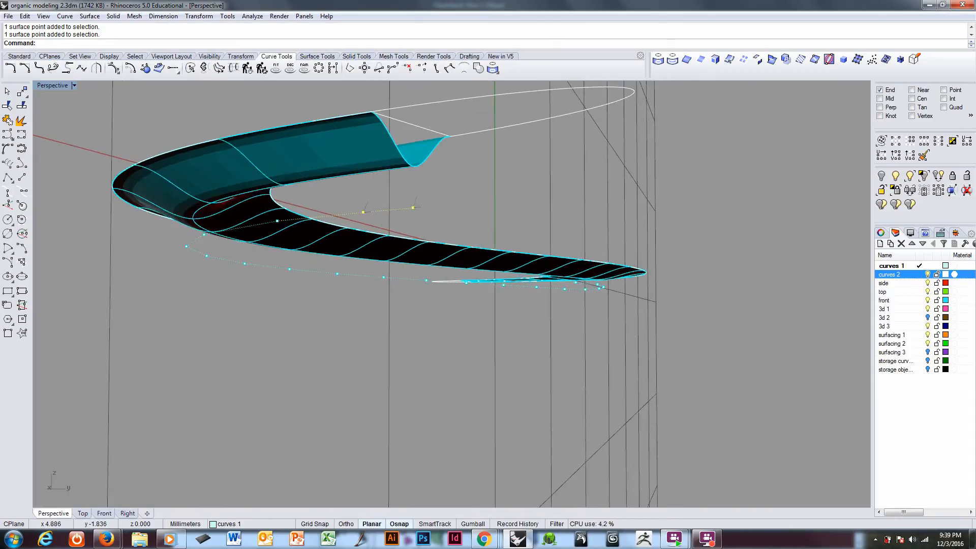
type("M")
key("Return")
left_click(334, 388)
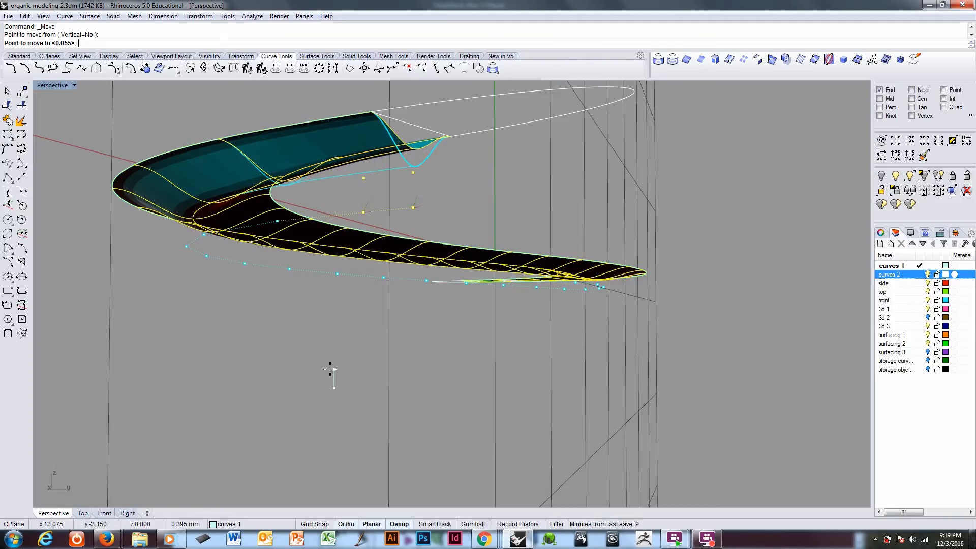
left_click(330, 370)
Step: Raise the third control point from that end of the lowered row by about 0.3 mm
right_click_drag(312, 307, 420, 235)
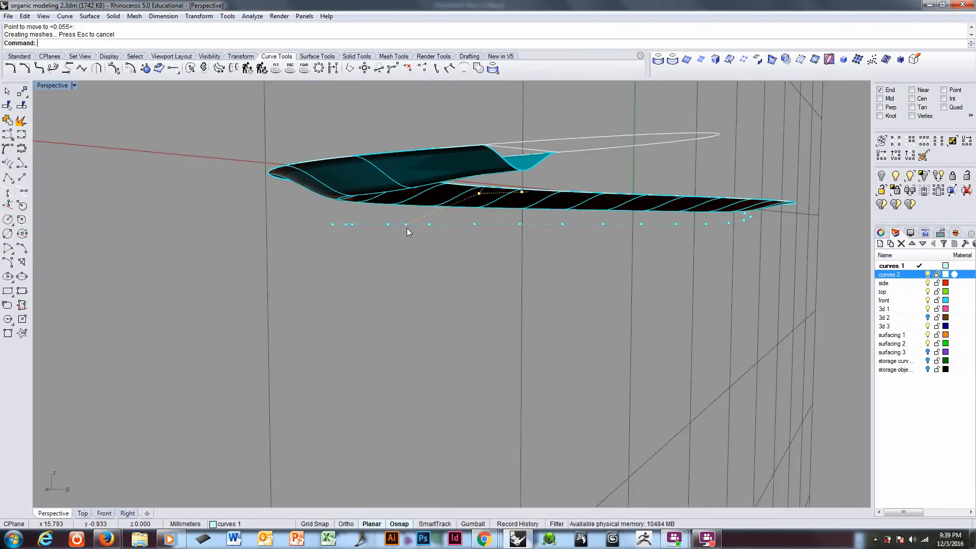
left_click(416, 295)
type("M")
key("Return")
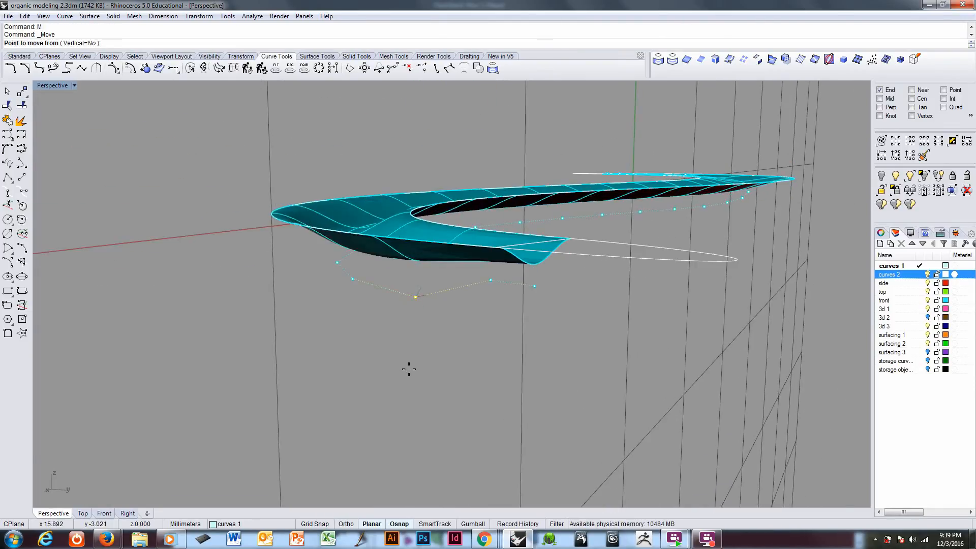
left_click(408, 370)
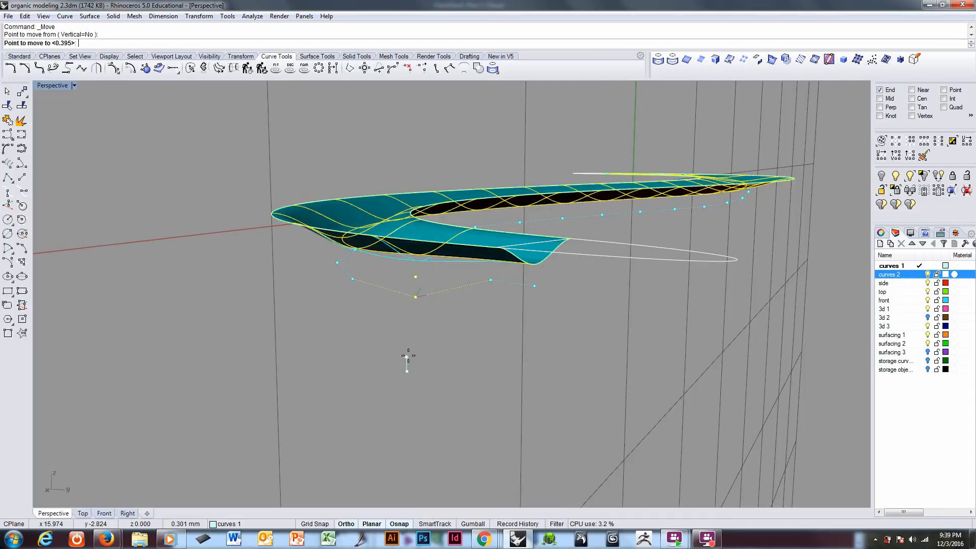
left_click(408, 356, "shift")
Step: Raise the fourth control point from that end of the row slightly to even out the slope
right_click_drag(407, 352, 469, 250)
left_click(482, 244)
type("m")
key("Return")
left_click(468, 314)
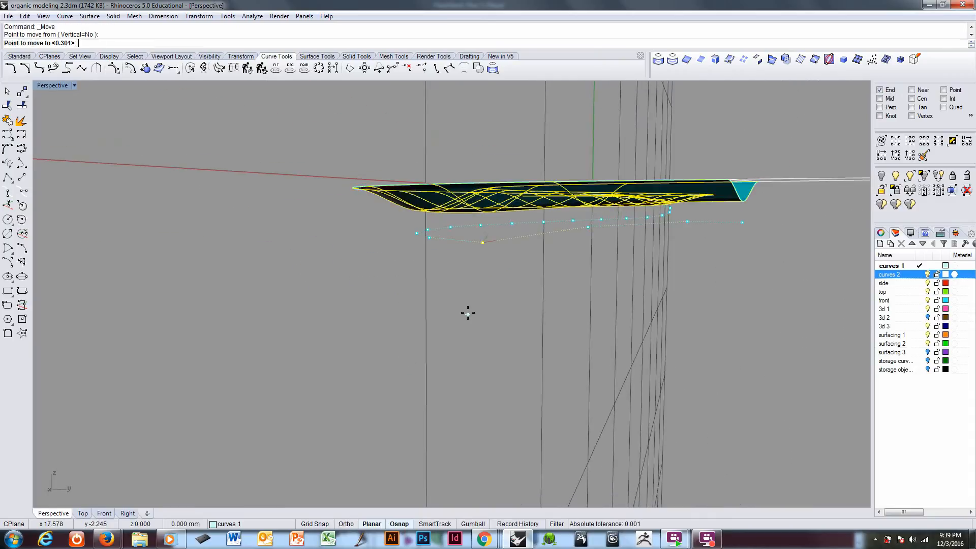
left_click(469, 308, "shift")
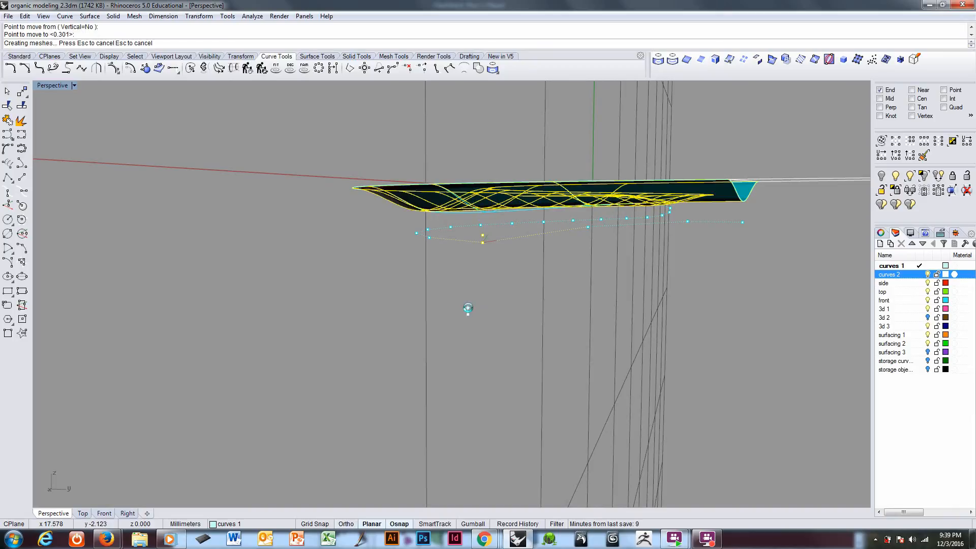
Step: Select the whole S-curved strip surface and turn on all its control points
mouse_move(502, 246)
right_mouse_down()
mouse_move(462, 272)
mouse_move(458, 257)
mouse_move(460, 286)
mouse_move(558, 300)
mouse_move(627, 284)
right_mouse_up()
scroll(621, 291, "down", 4)
right_click_drag(352, 244, 472, 331, "shift")
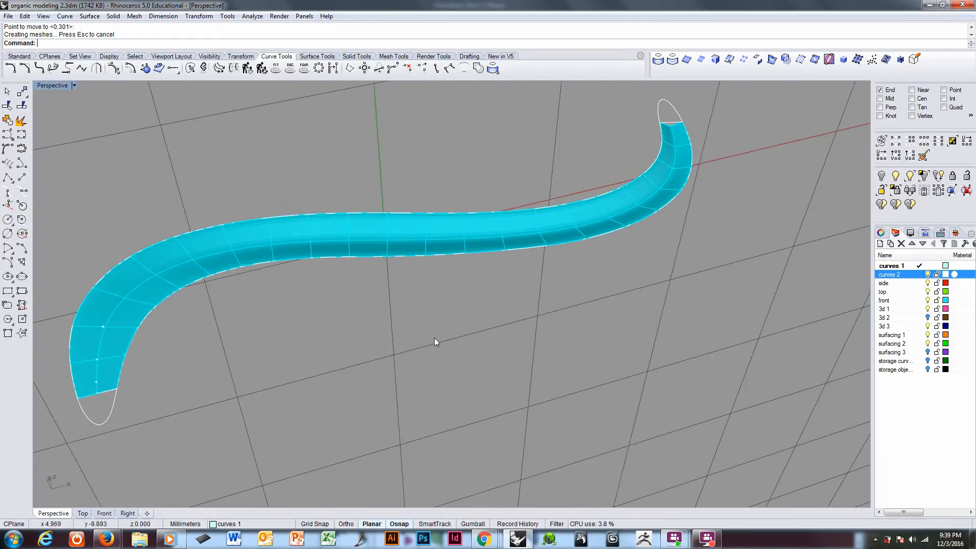
right_click_drag(273, 313, 389, 250)
scroll(279, 258, "up", 3)
left_click(382, 242)
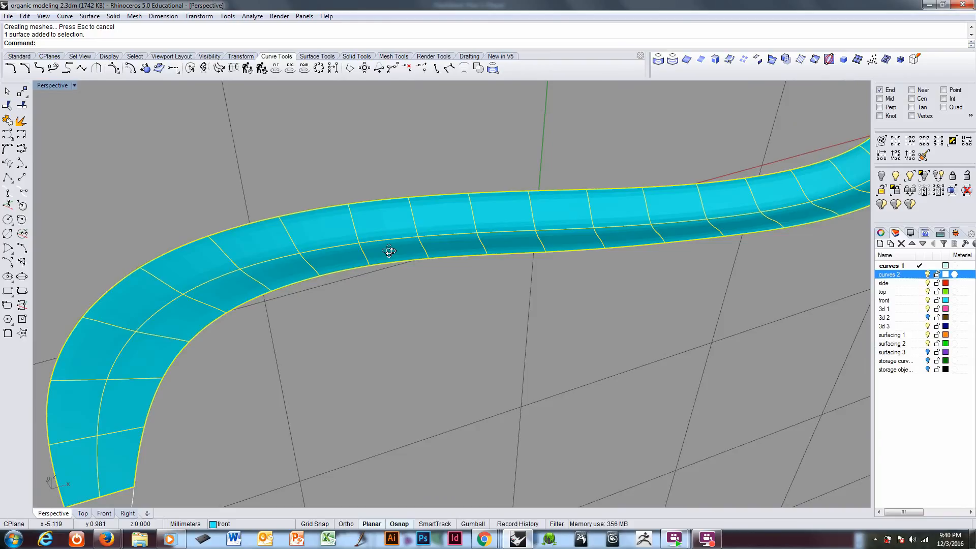
key("F10")
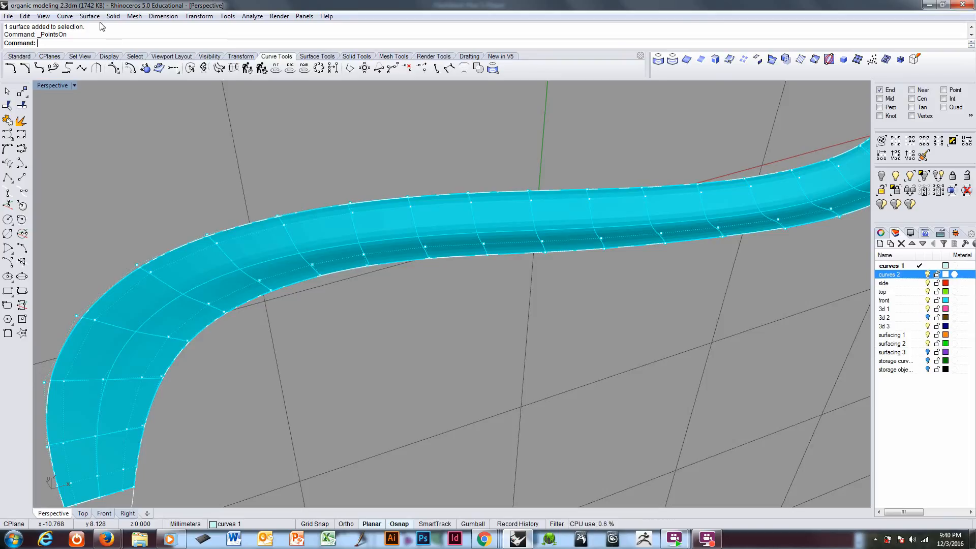
Step: Insert two symmetrical pairs of lengthwise knots in the strip's U direction, one close to the centreline and one nearer the edges
left_click(26, 17)
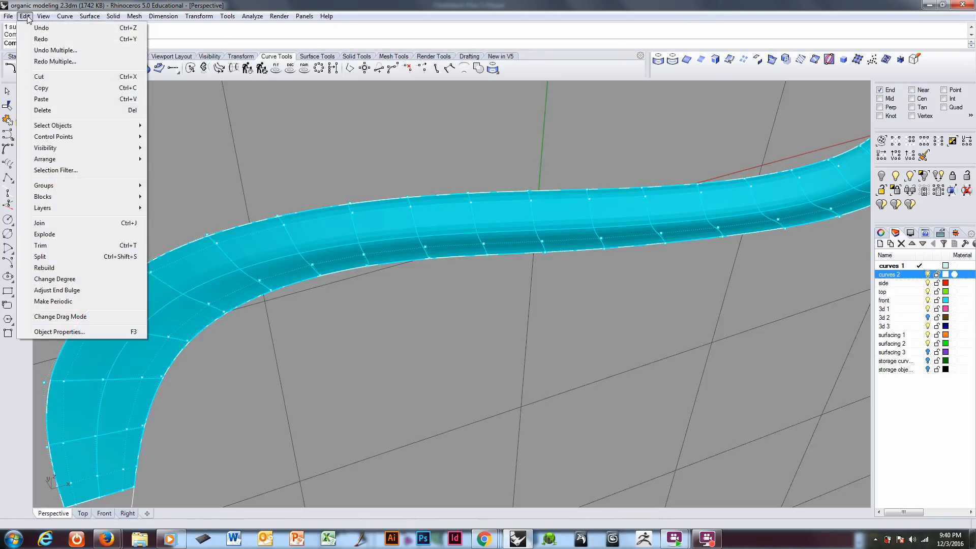
mouse_move(56, 136)
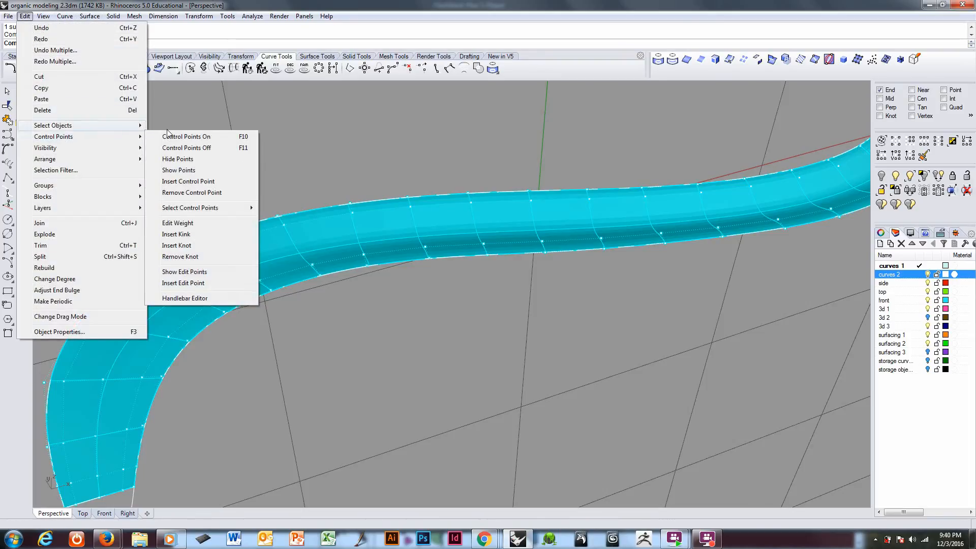
left_click(177, 246)
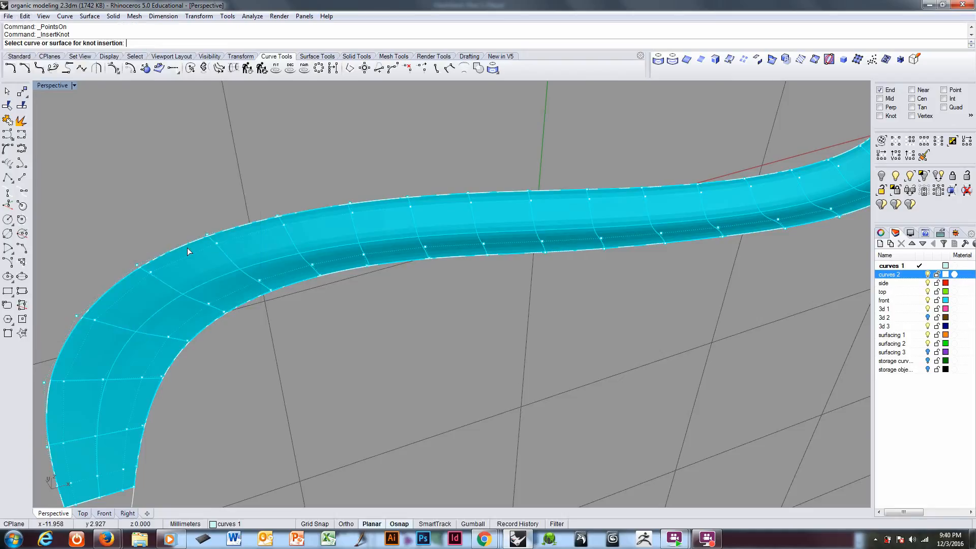
left_click(201, 270)
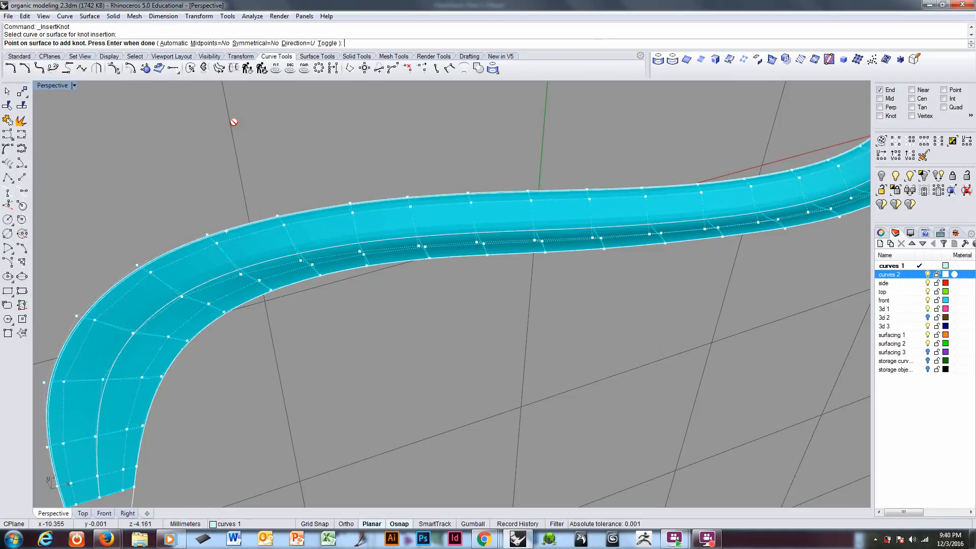
left_click(250, 44)
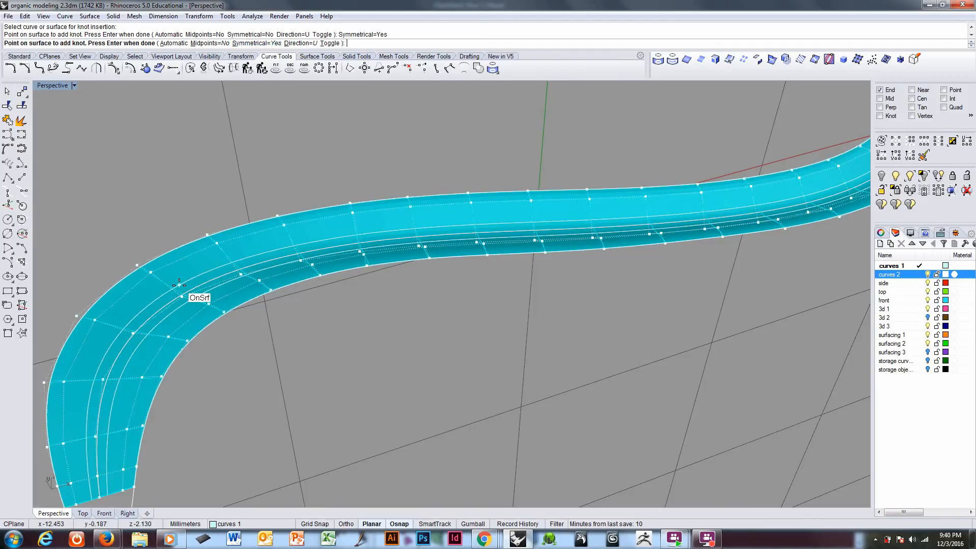
right_click_drag(191, 277, 247, 273)
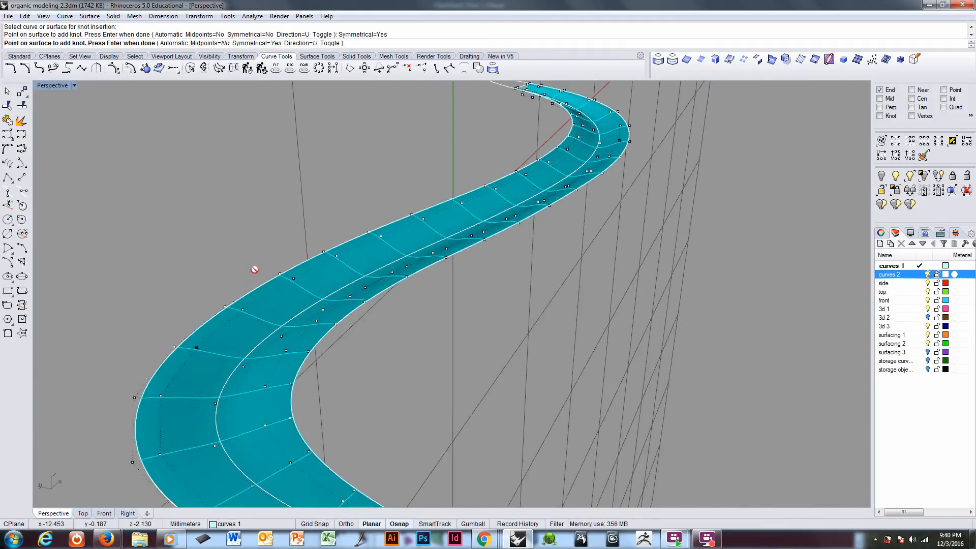
left_click(241, 346)
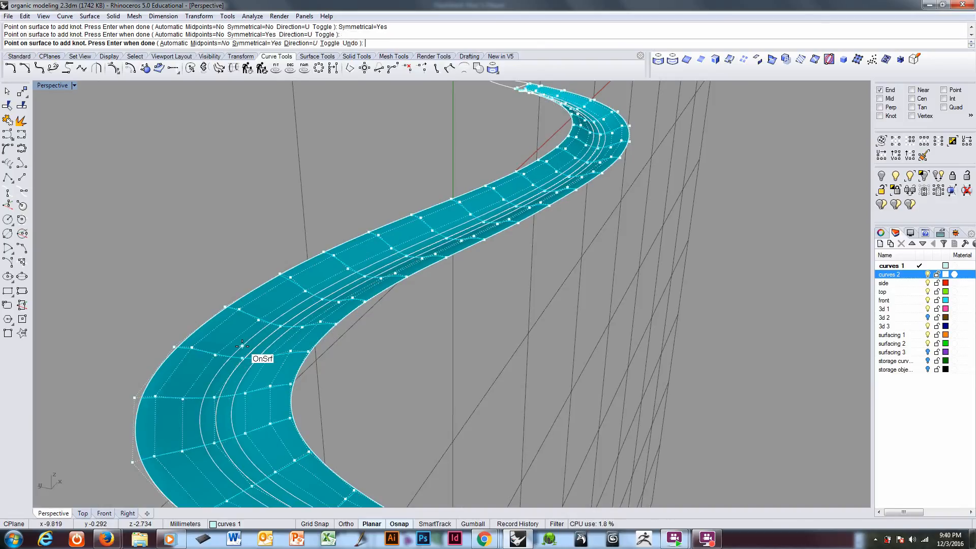
mouse_move(242, 346)
right_mouse_down()
mouse_move(246, 326)
mouse_move(228, 352)
right_mouse_up()
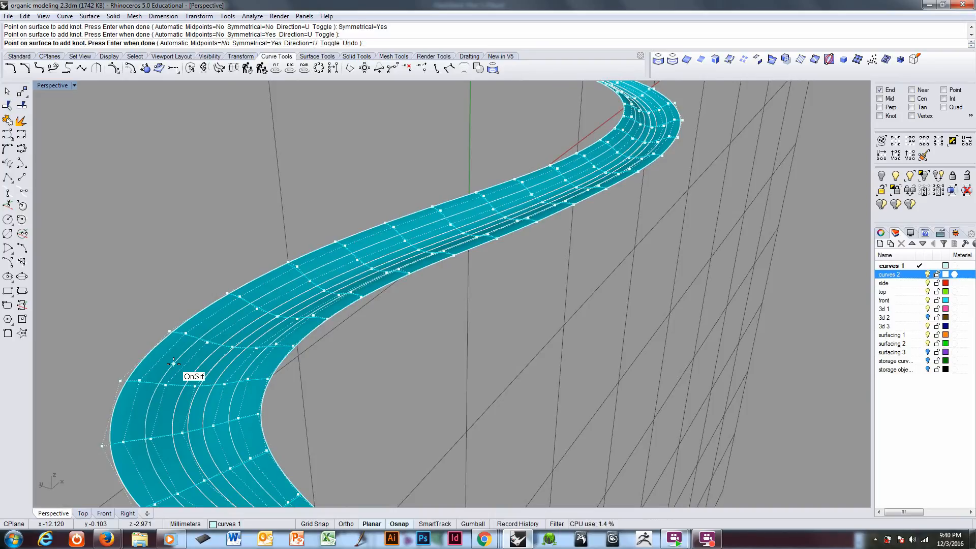
left_click(173, 363)
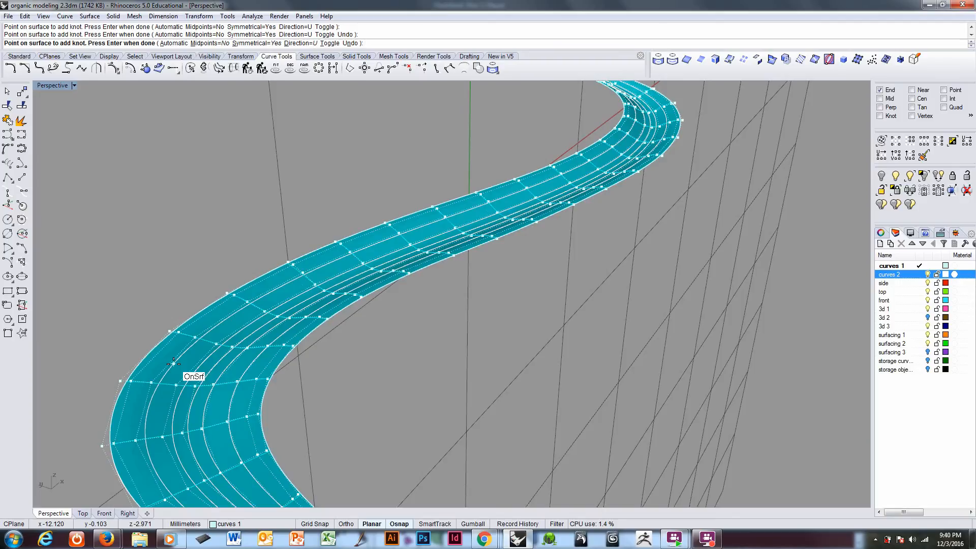
key("Return")
Step: Select the control-point rows on either side of the centreline along the full U direction and hide all other control points
mouse_move(334, 380)
right_mouse_down()
mouse_move(305, 399)
mouse_move(296, 436)
mouse_move(340, 377)
mouse_move(398, 337)
mouse_move(386, 352)
mouse_move(281, 390)
right_mouse_up()
right_click_drag(181, 436, 237, 392, "shift")
scroll(237, 392, "up", 3)
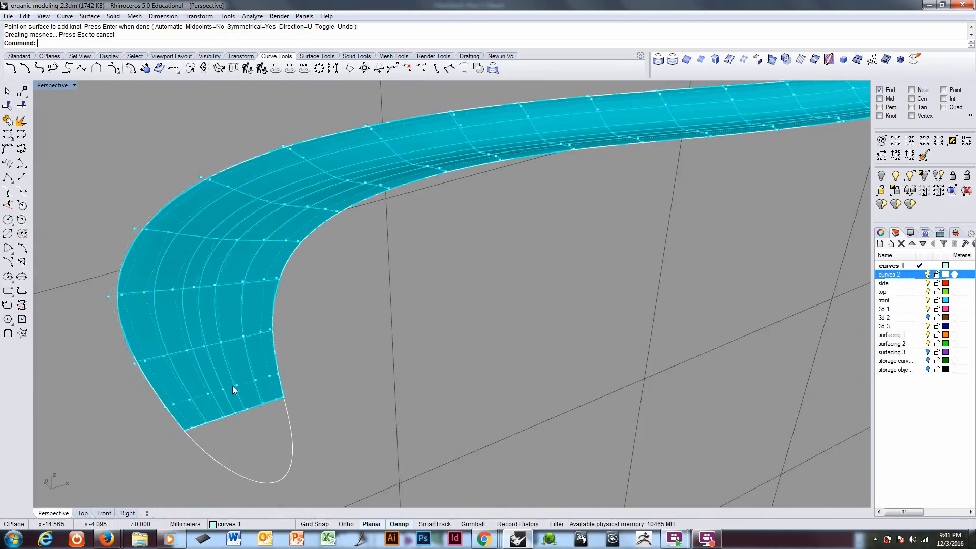
left_click(236, 385)
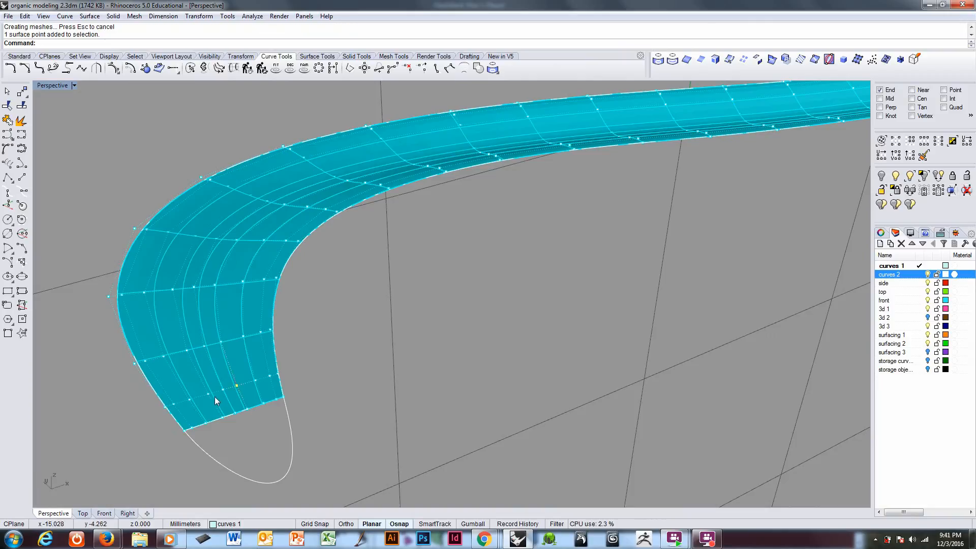
left_click(209, 395)
right_click_drag(273, 356, 285, 361)
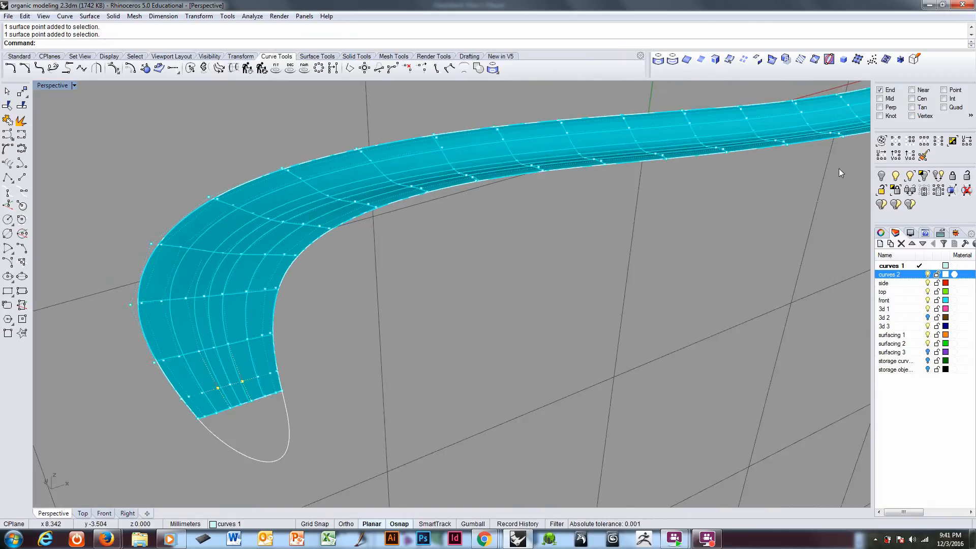
left_click(929, 144)
right_click_drag(560, 218, 384, 298)
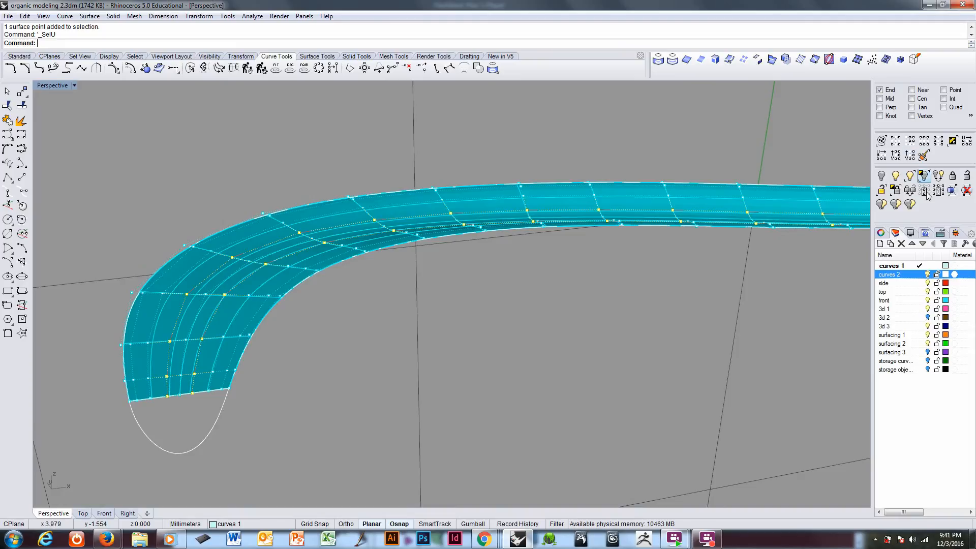
left_click(925, 194)
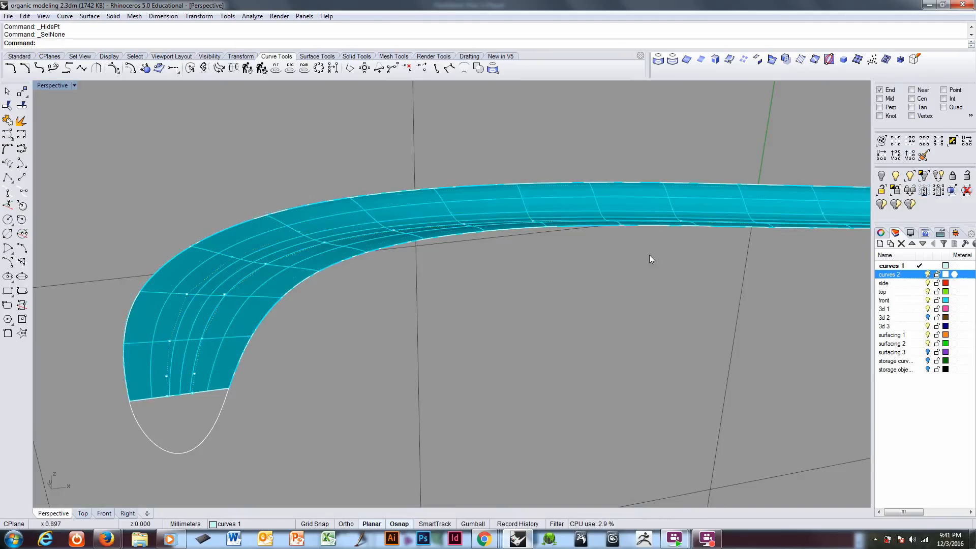
right_click_drag(649, 255, 425, 319)
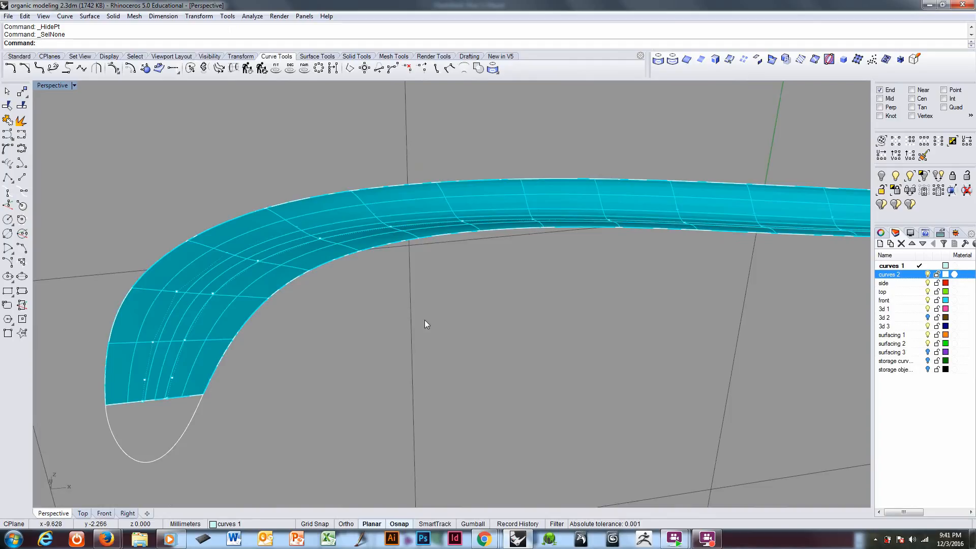
Step: In wireframe display, select both visible rows in the U direction, excluding the six control points at the strip's near end
key("ctrl+alt+w")
mouse_move(312, 313)
right_mouse_down()
mouse_move(311, 303)
mouse_move(325, 316)
mouse_move(349, 306)
mouse_move(307, 327)
mouse_move(298, 317)
right_mouse_up()
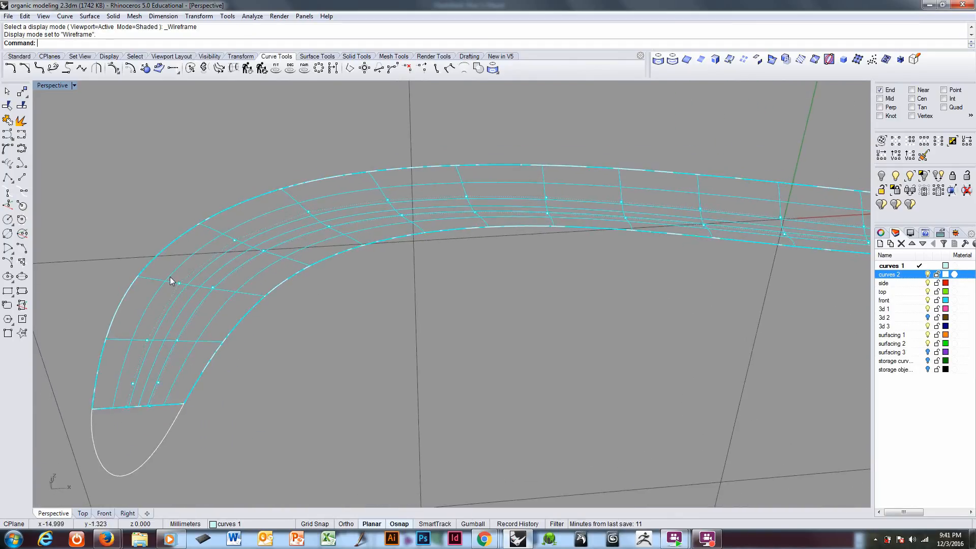
left_click(180, 284)
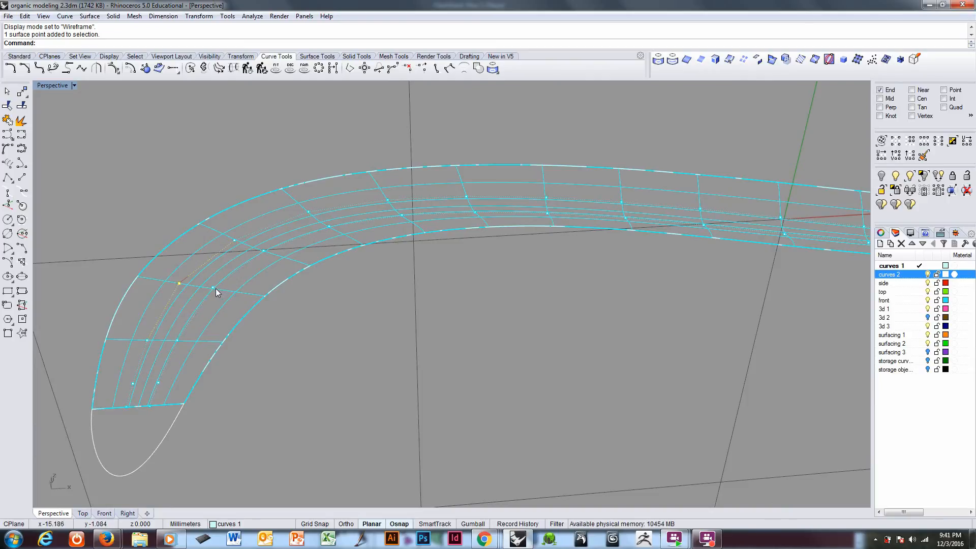
scroll(230, 316, "down", 7)
right_click_drag(225, 292, 278, 306)
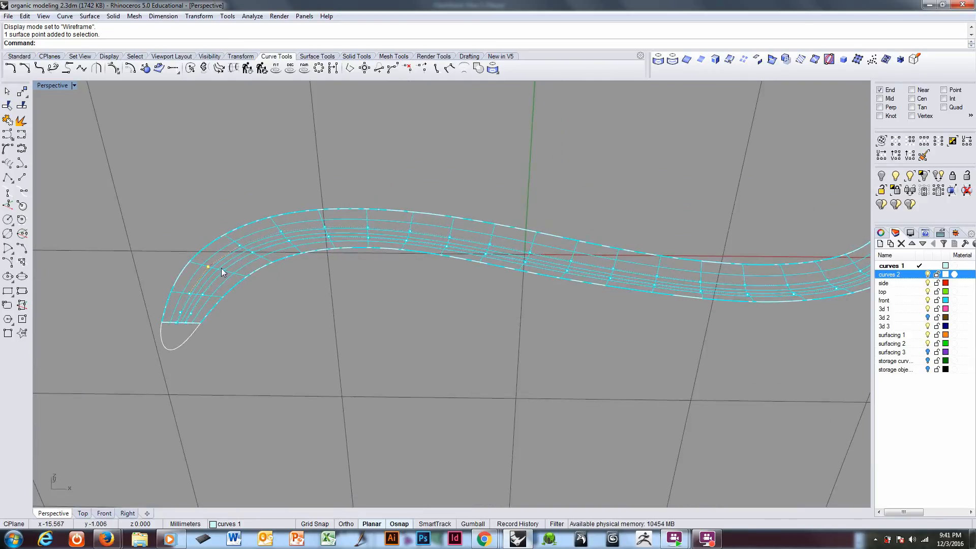
left_click(223, 270, "shift")
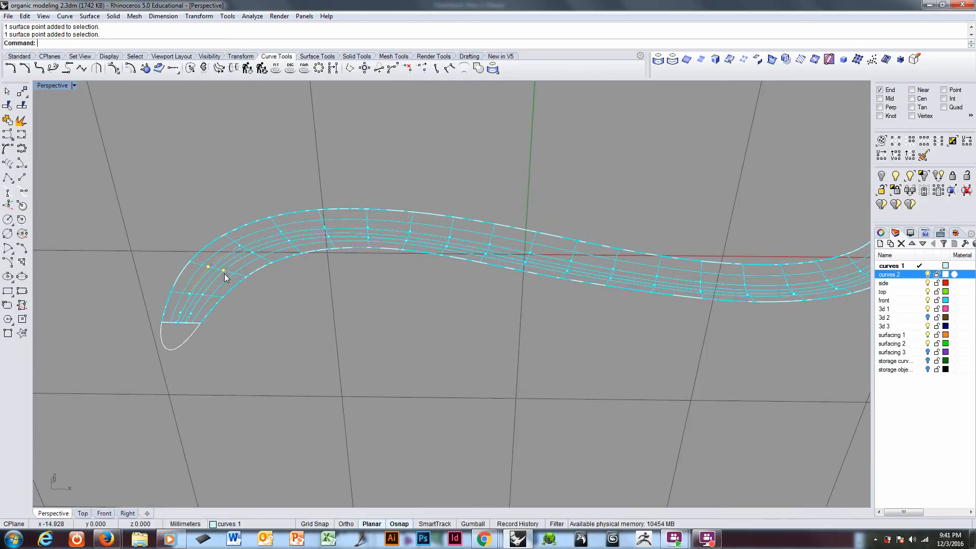
left_click(924, 155)
right_click_drag(263, 257, 241, 257)
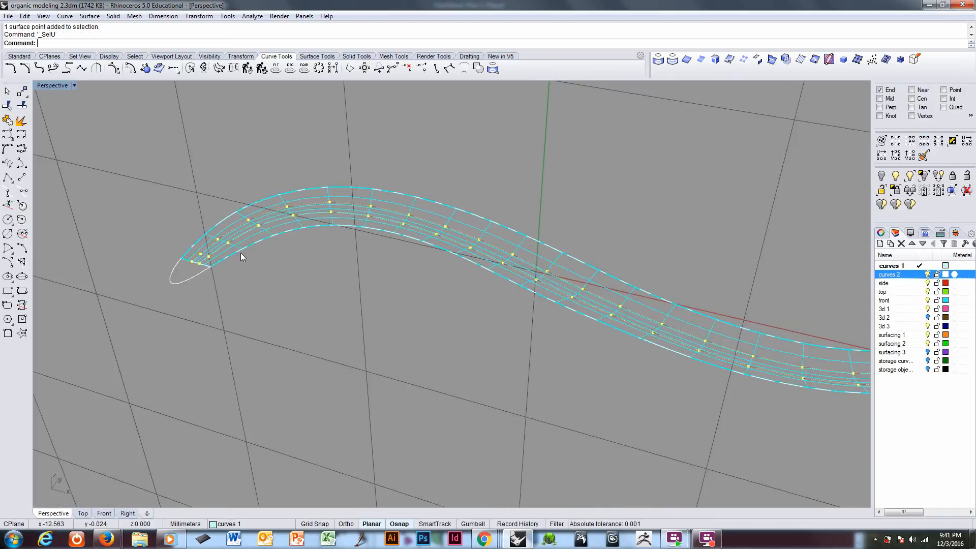
left_click_drag(234, 284, 234, 284, "ctrl")
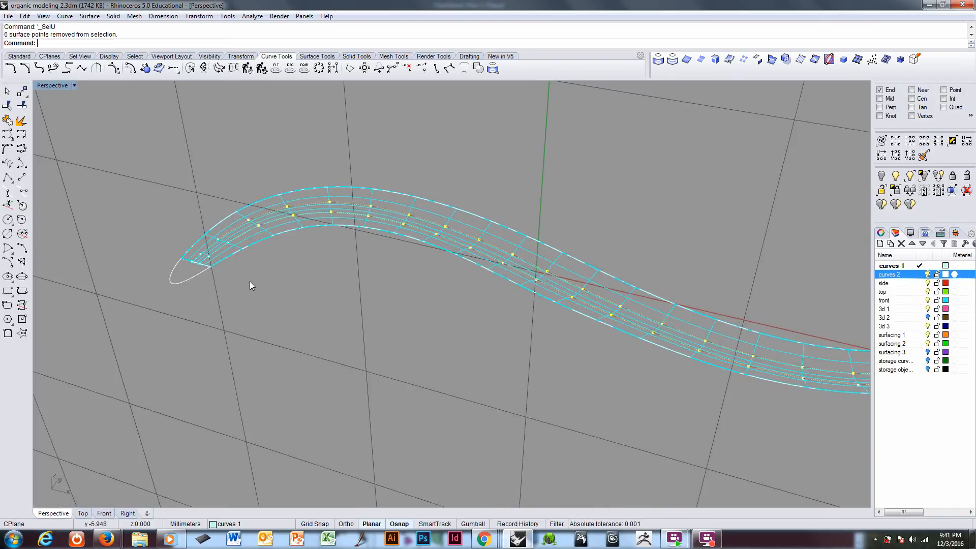
Step: Deselect eight more control points at the strip's near end and the last six at its far end
right_click_drag(249, 282, 324, 272)
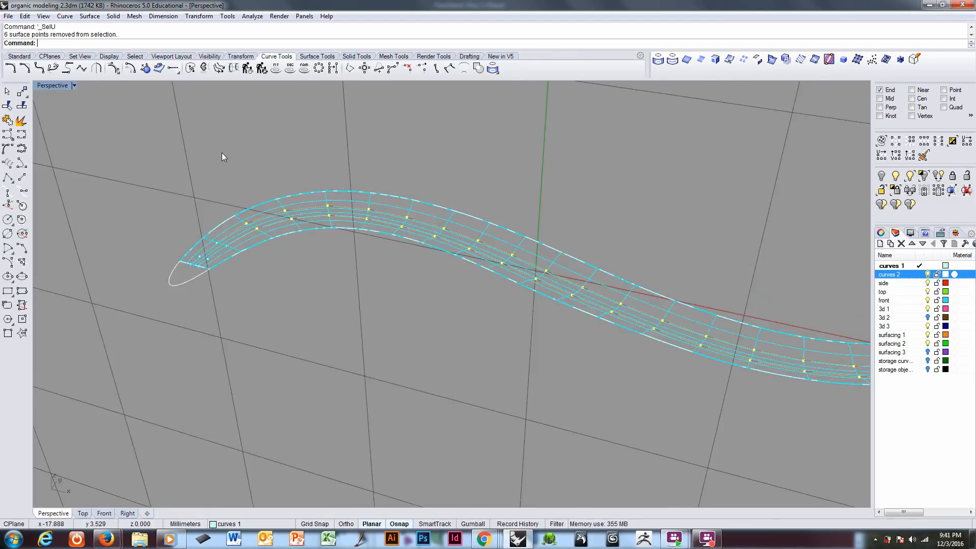
left_click_drag(217, 147, 381, 270)
right_click_drag(381, 270, 510, 288)
scroll(516, 290, "up", 5)
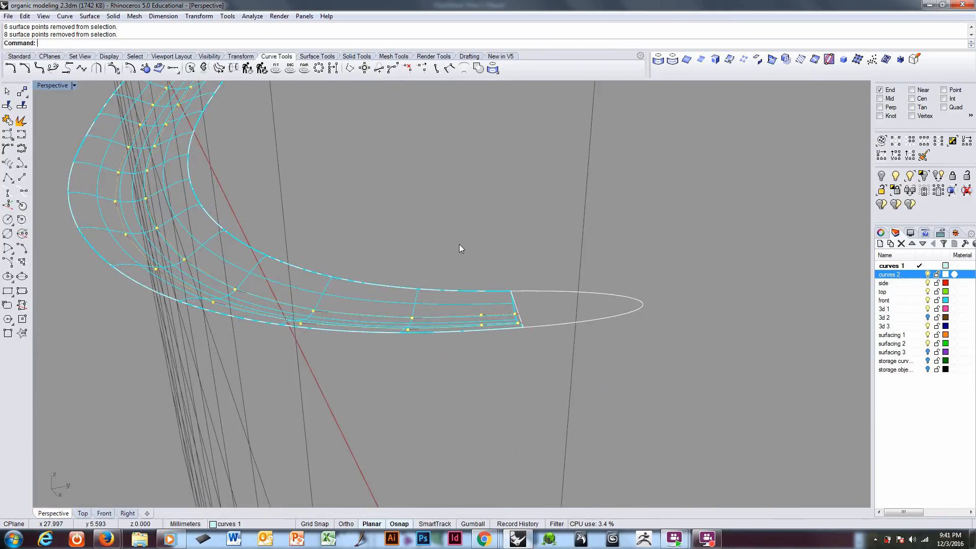
left_click_drag(403, 263, 424, 361)
right_click_drag(305, 270, 545, 284)
scroll(320, 304, "down", 6)
scroll(388, 276, "up", 6)
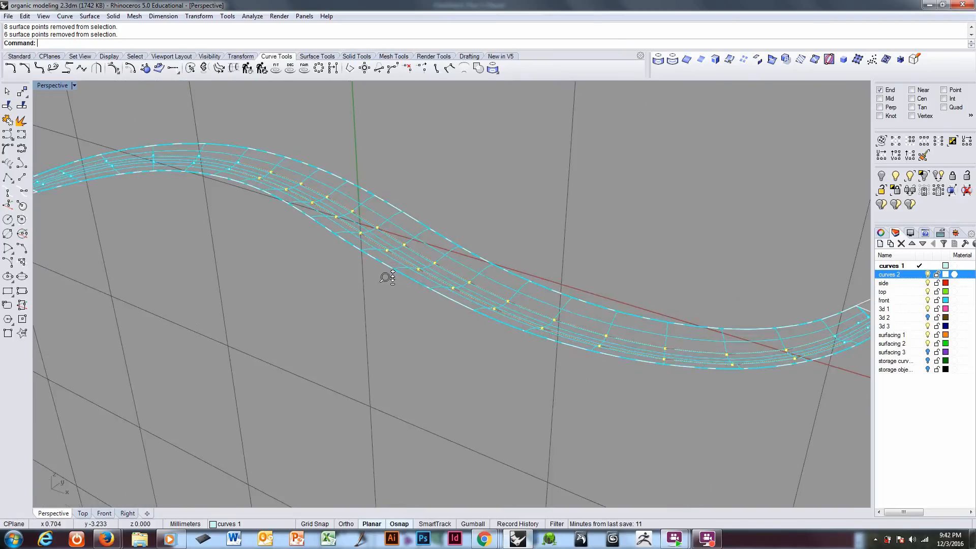
Step: Move the selected control points beside the centreline straight up by 0.160 mm, constrained with Ortho
right_click_drag(390, 275, 431, 257)
scroll(300, 322, "up", 3)
scroll(300, 321, "up", 2)
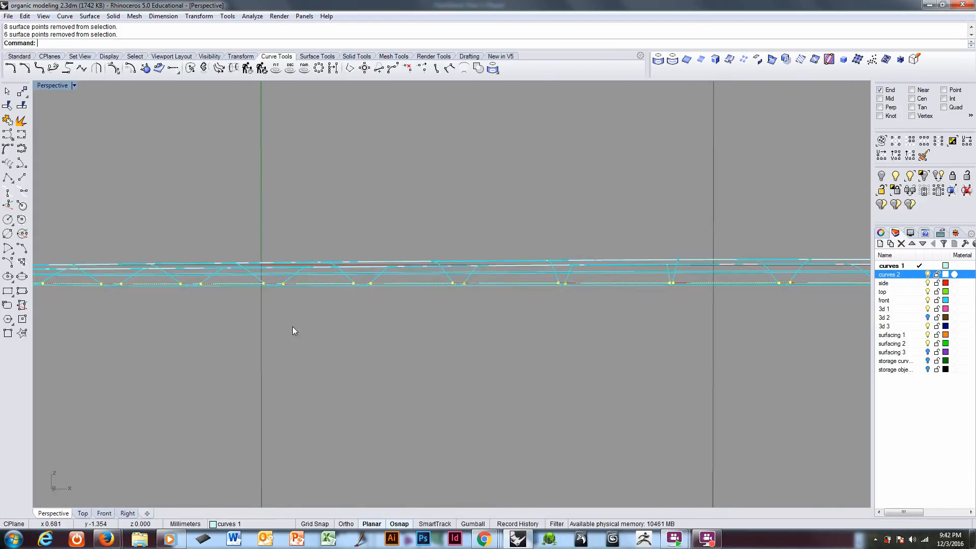
type("m")
key("Return")
scroll(279, 333, "up", 3)
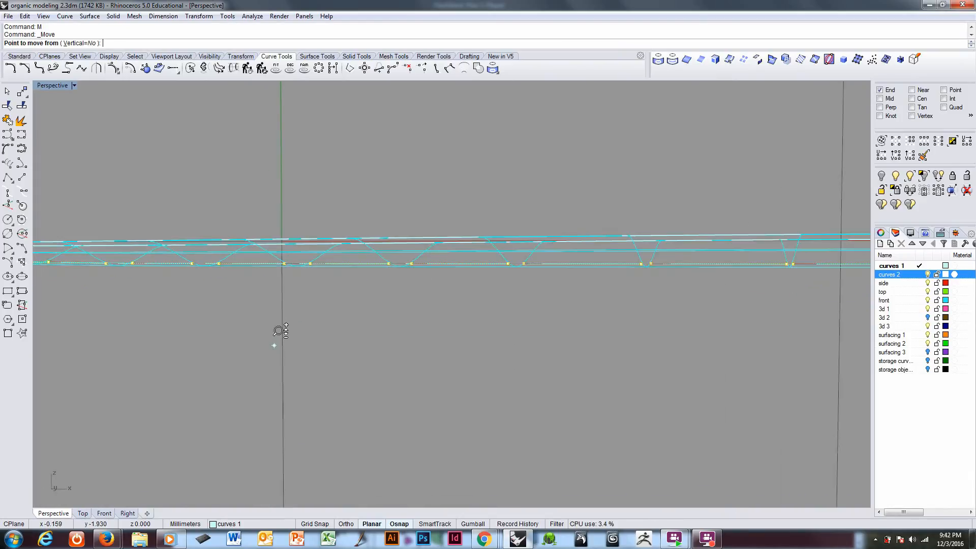
scroll(279, 331, "up", 1)
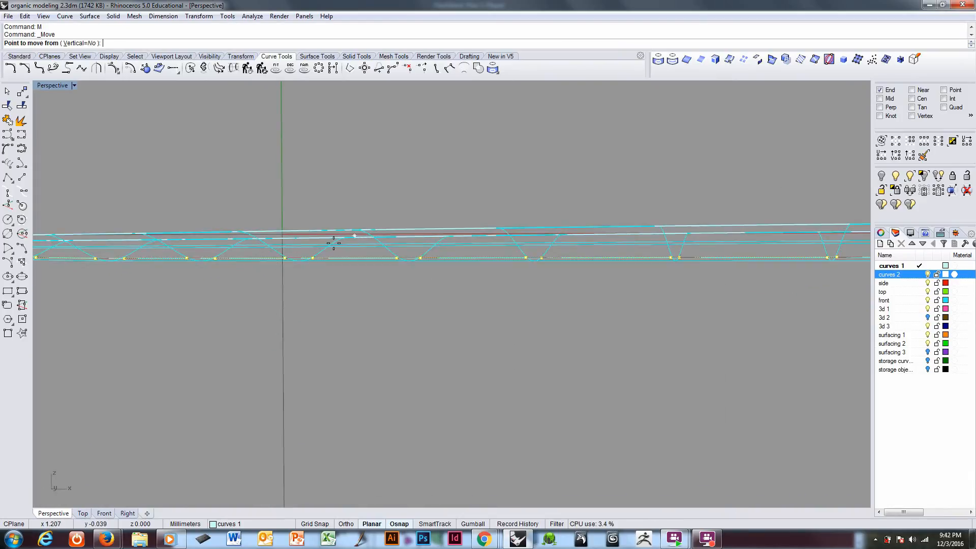
left_click(273, 254)
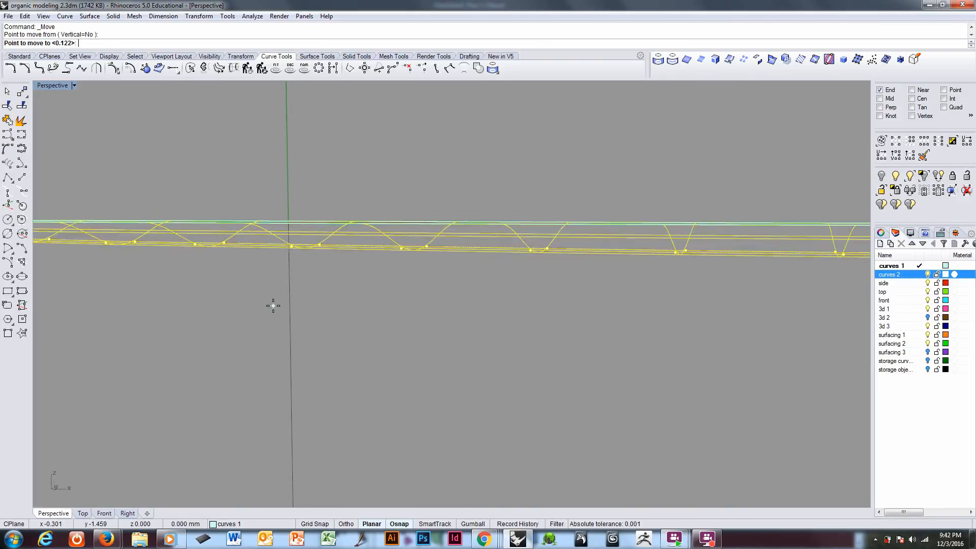
key("shift")
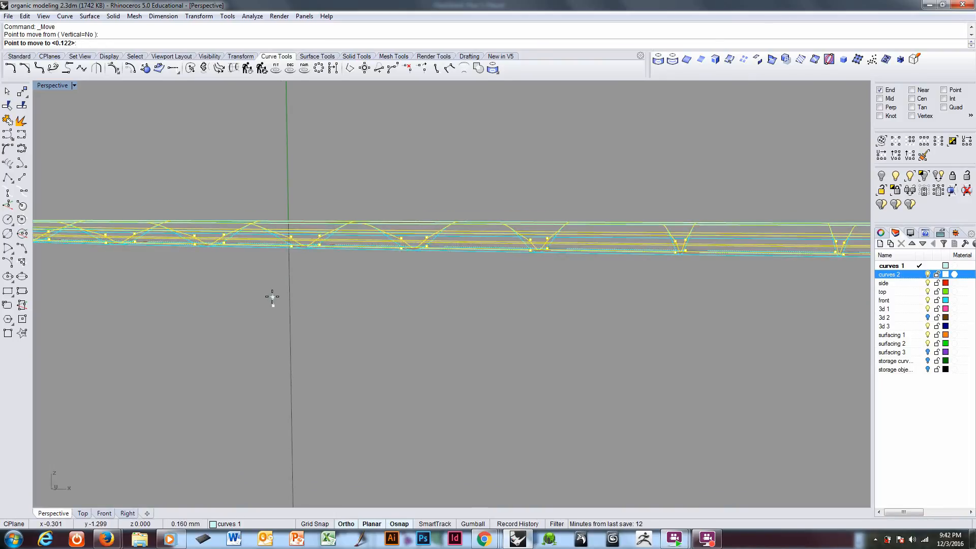
left_click(272, 297)
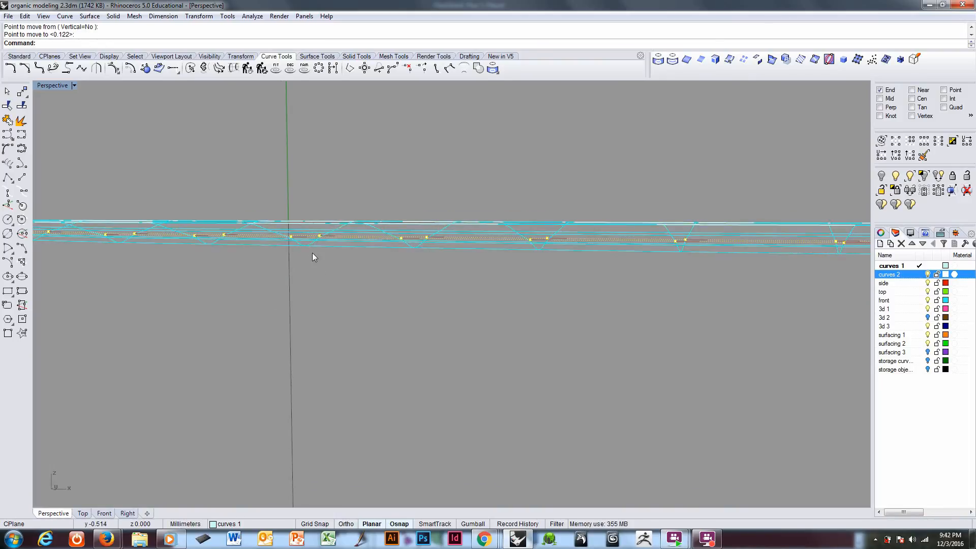
Step: Raise the same selected control points straight up by another 0.023 mm
scroll(338, 213, "up", 2)
scroll(333, 234, "up", 3)
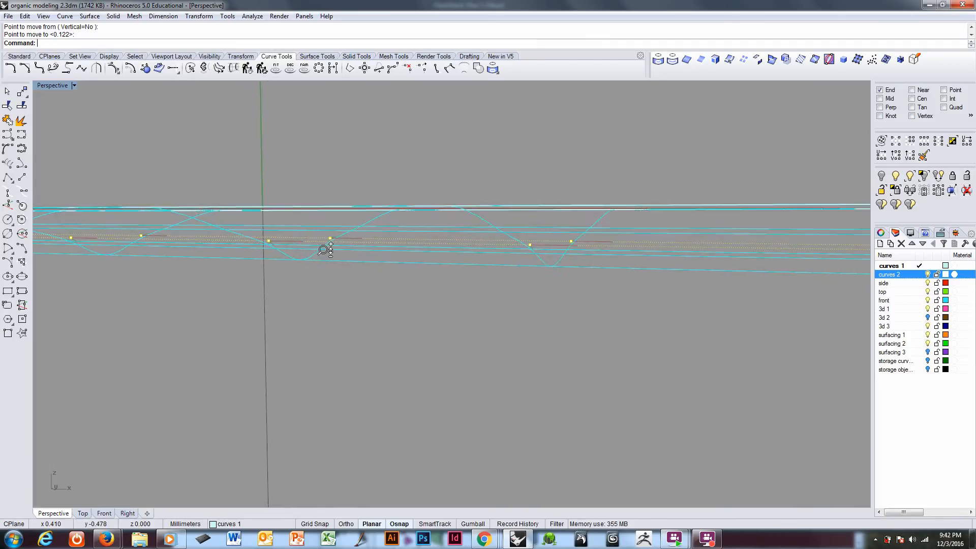
scroll(333, 234, "up", 1)
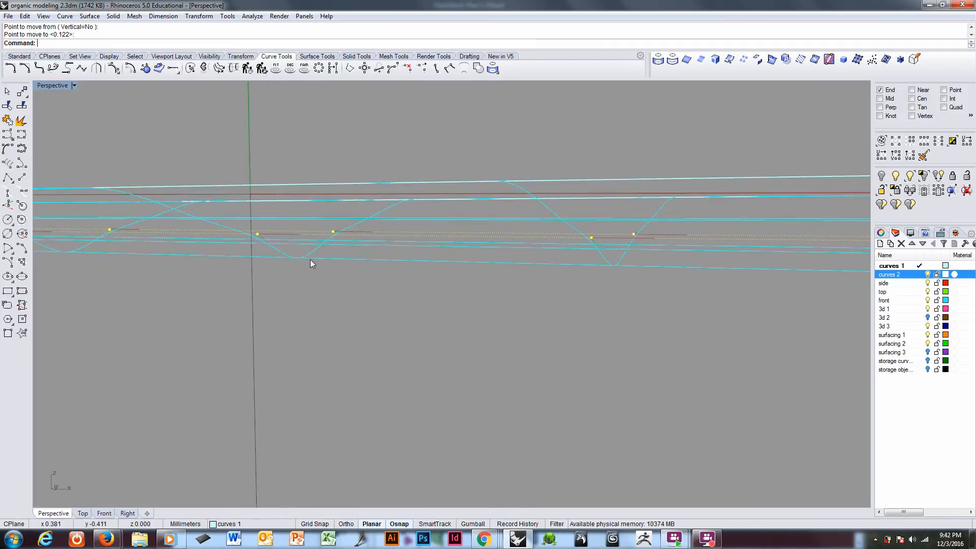
type("m")
key("Return")
key("shift")
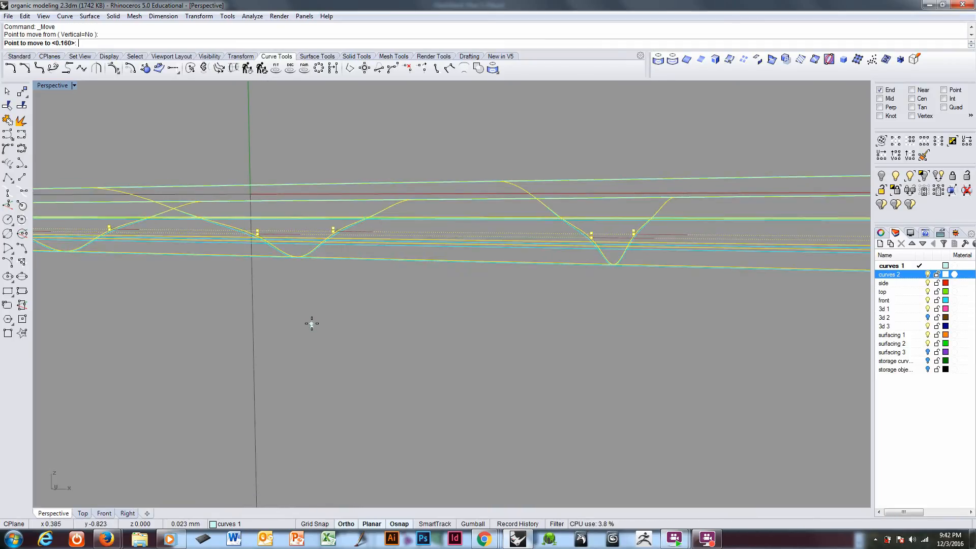
left_click(312, 327)
Step: In shaded display, select the S-curved strip surface and turn on all its control points
right_click_drag(314, 325, 459, 254)
mouse_move(217, 233)
right_mouse_down("shift")
mouse_move(231, 228)
mouse_move(226, 212)
mouse_move(223, 248)
mouse_move(307, 282)
mouse_move(314, 311)
mouse_move(340, 256)
mouse_move(316, 305)
mouse_move(327, 360)
mouse_move(341, 305)
mouse_move(437, 257)
mouse_move(366, 307)
mouse_move(279, 277)
mouse_move(299, 284)
right_mouse_up("shift")
key("ctrl+alt+s")
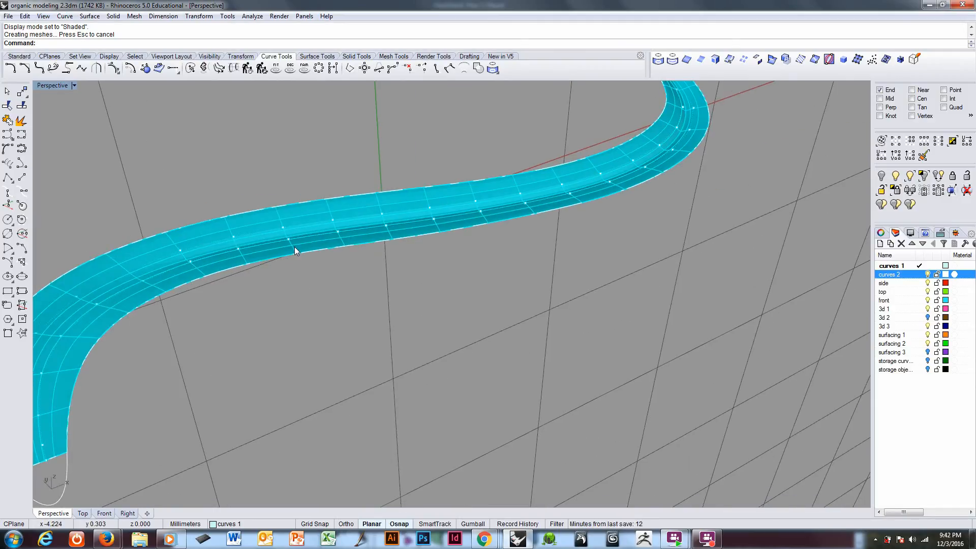
key("F10")
left_click(282, 241)
key("Return")
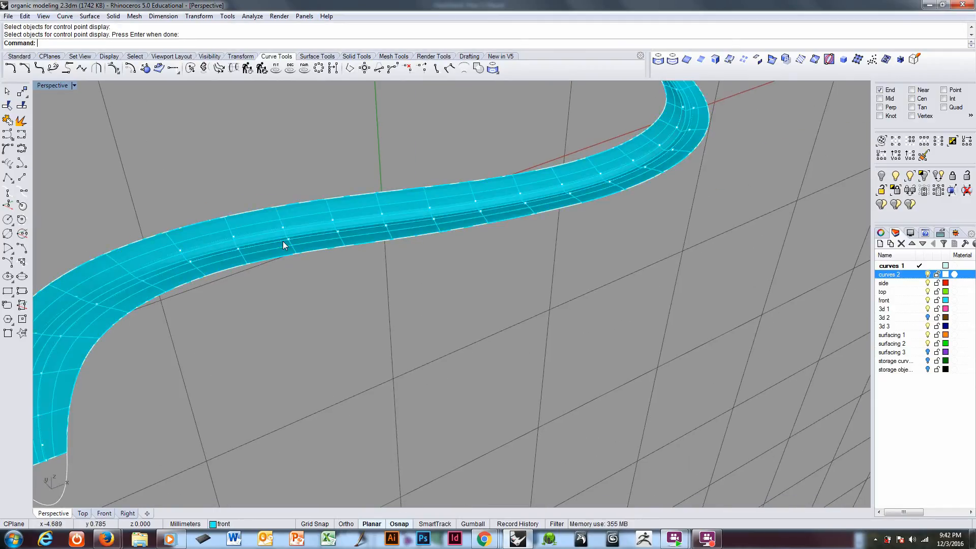
left_click(284, 247)
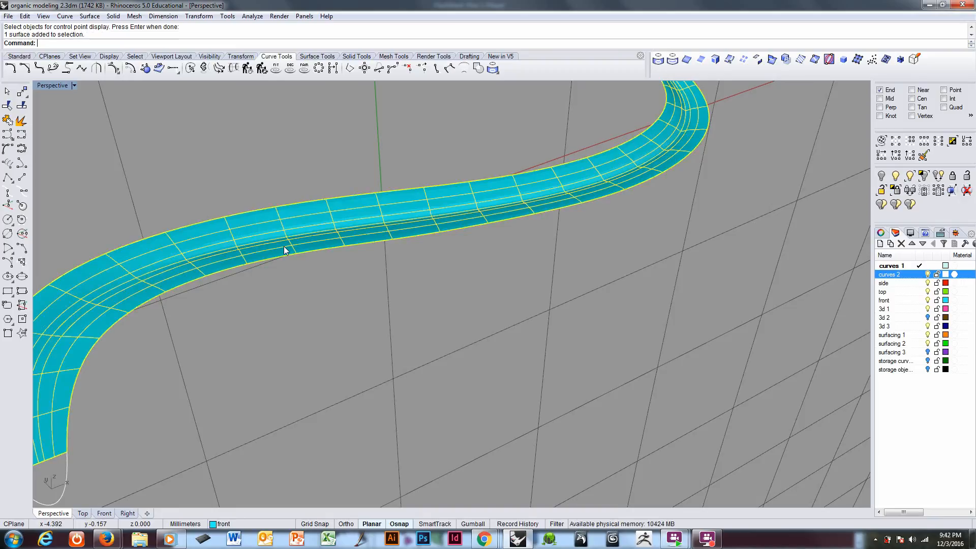
key("Return")
Step: Select the control-point rows just inside both long edges along the full U direction and hide all other control points
mouse_move(285, 249)
right_mouse_down()
mouse_move(279, 308)
mouse_move(302, 281)
mouse_move(263, 281)
mouse_move(346, 270)
mouse_move(297, 236)
mouse_move(269, 257)
right_mouse_up()
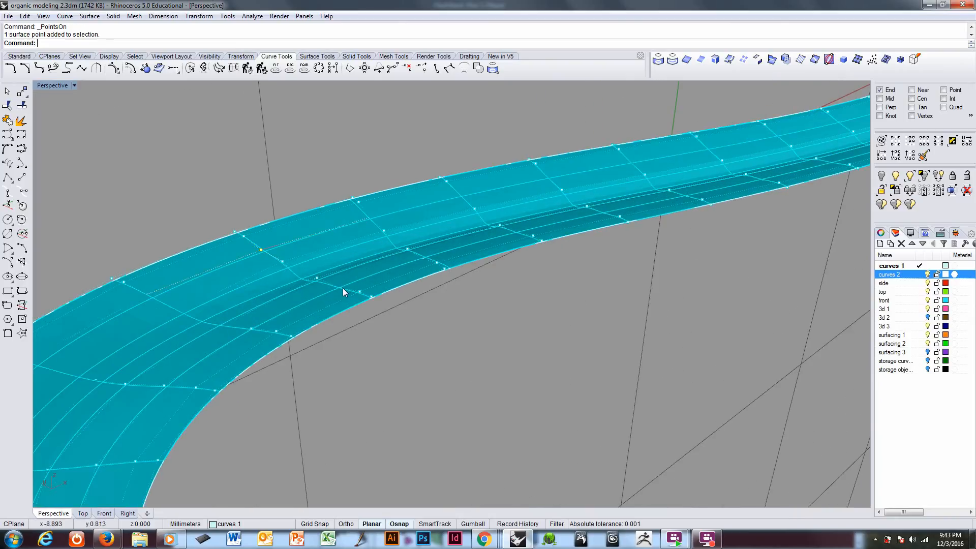
right_click_drag(391, 273, 719, 319)
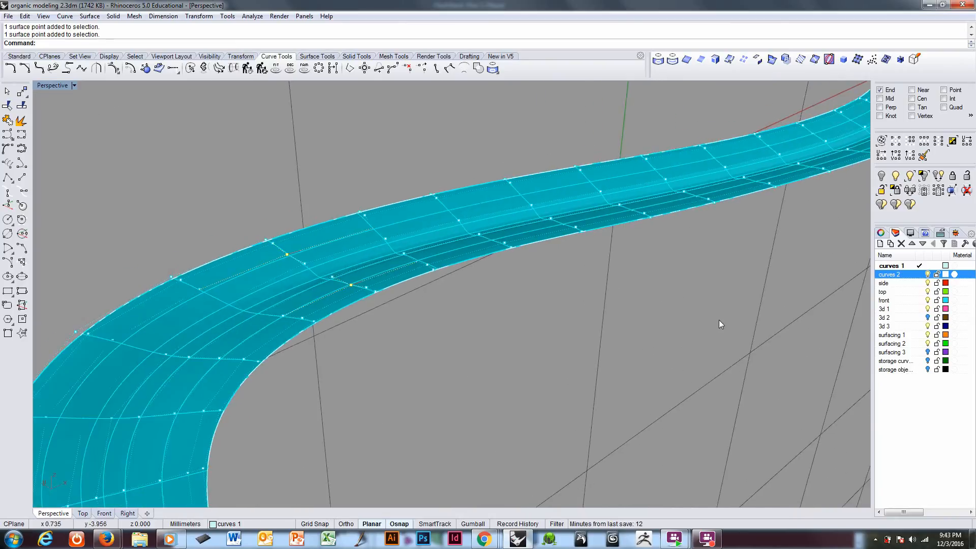
left_click(923, 145)
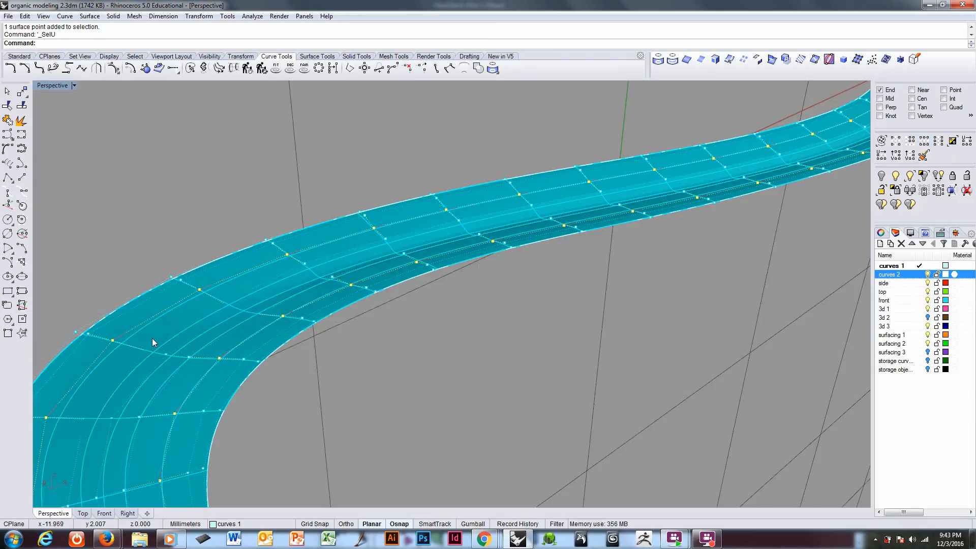
left_click(924, 191)
right_click_drag(484, 286, 483, 284)
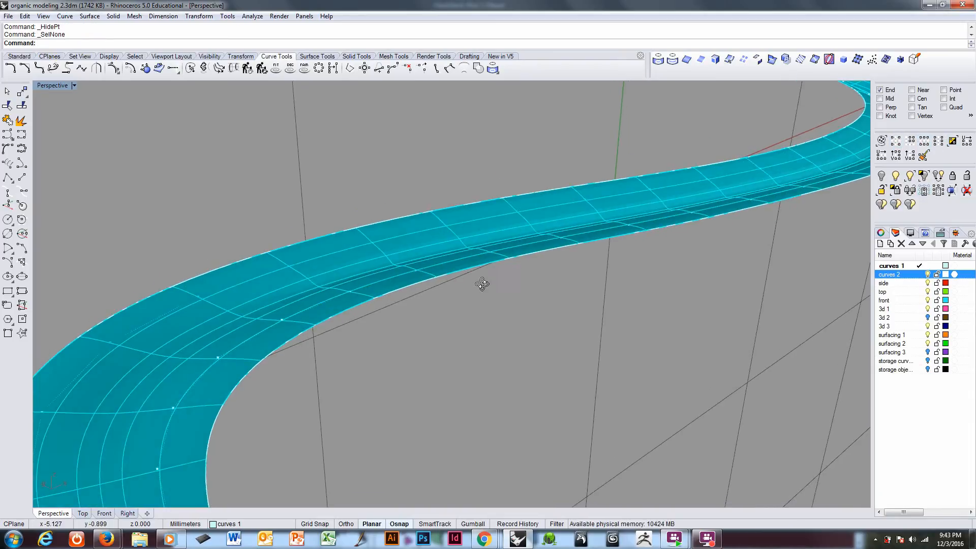
Step: In wireframe display, select both visible rows near the long edges along the full U direction
key("ctrl+alt+w")
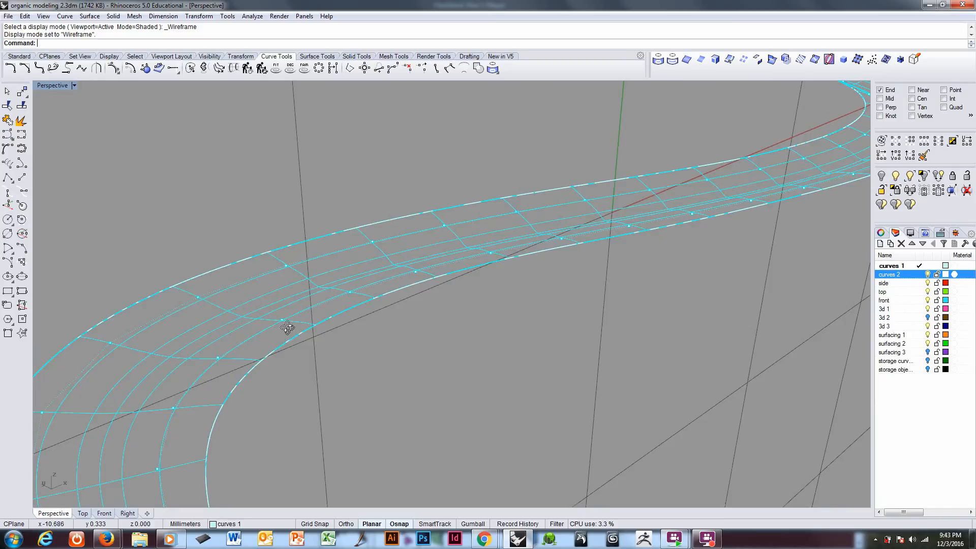
mouse_move(285, 329)
right_mouse_down()
mouse_move(334, 289)
mouse_move(272, 360)
mouse_move(231, 330)
right_mouse_up()
left_click(225, 328)
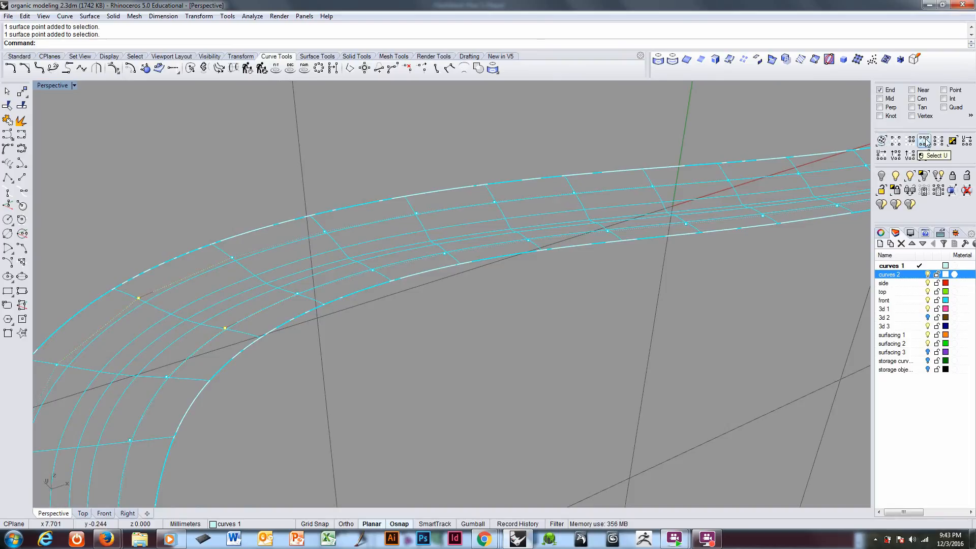
left_click(926, 143)
scroll(447, 258, "down", 6)
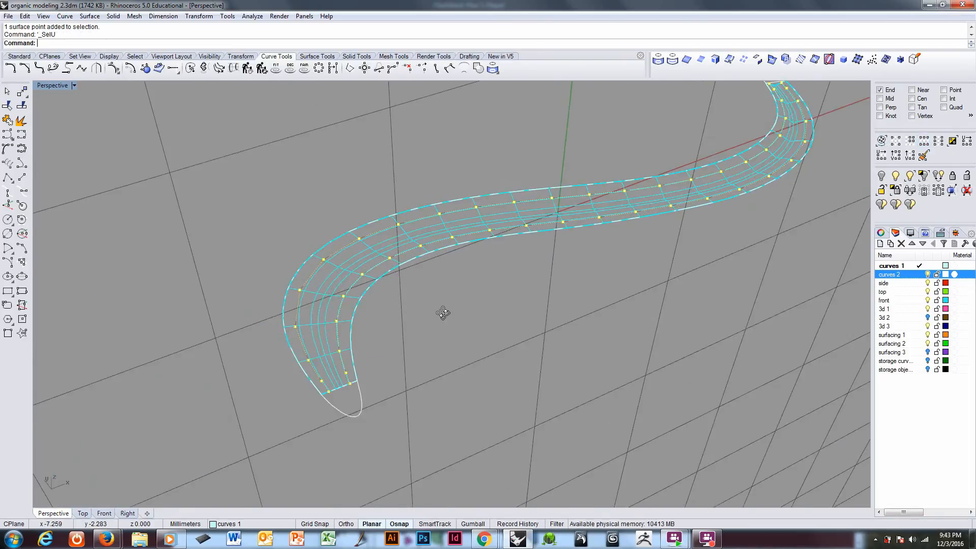
Step: Deselect the last twelve control points at one end of the strip and the last eight at the other end
right_click_drag(443, 313, 468, 321)
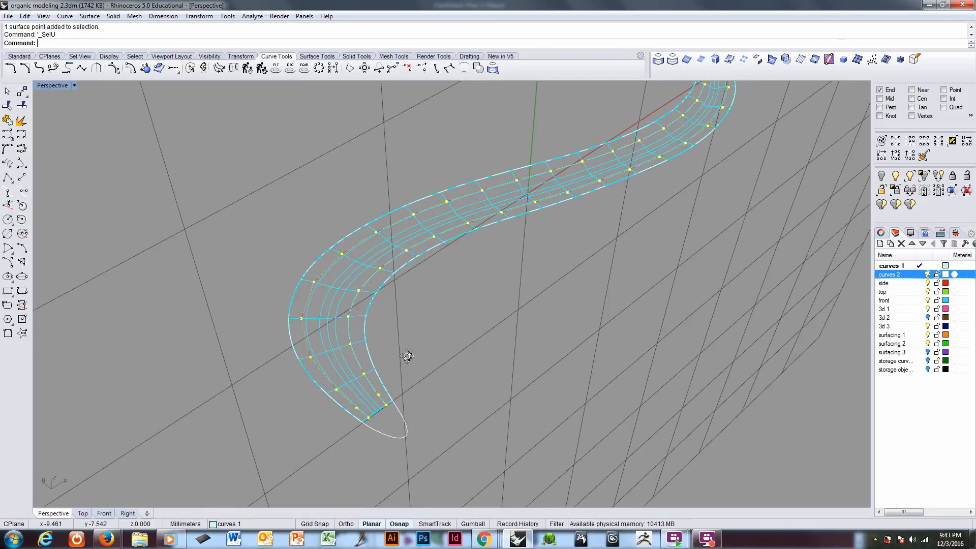
right_click_drag(407, 357, 486, 319)
scroll(360, 304, "up", 4)
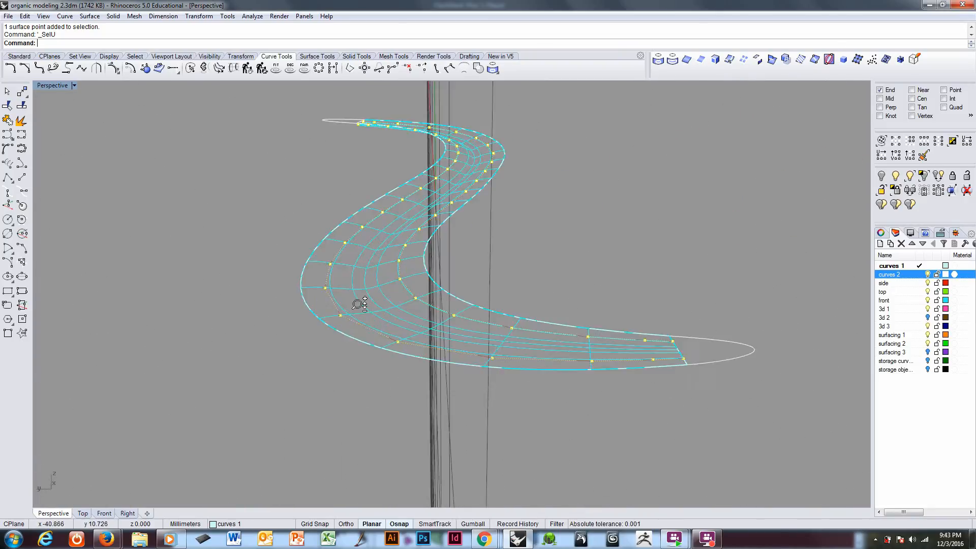
scroll(360, 304, "up", 2)
right_click_drag(359, 298, 339, 246)
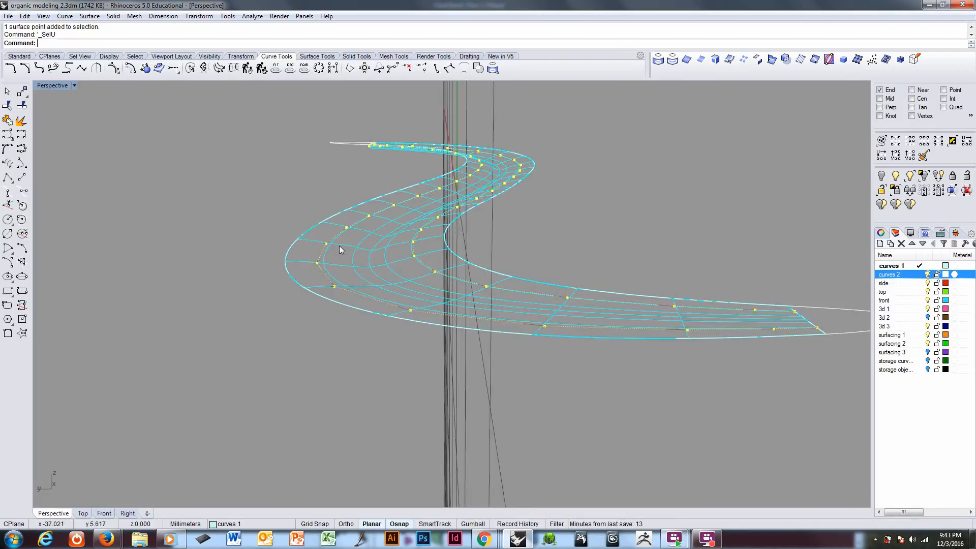
scroll(407, 264, "down", 3)
right_click_drag(436, 301, 519, 324)
left_click_drag(642, 412, 742, 452, "ctrl")
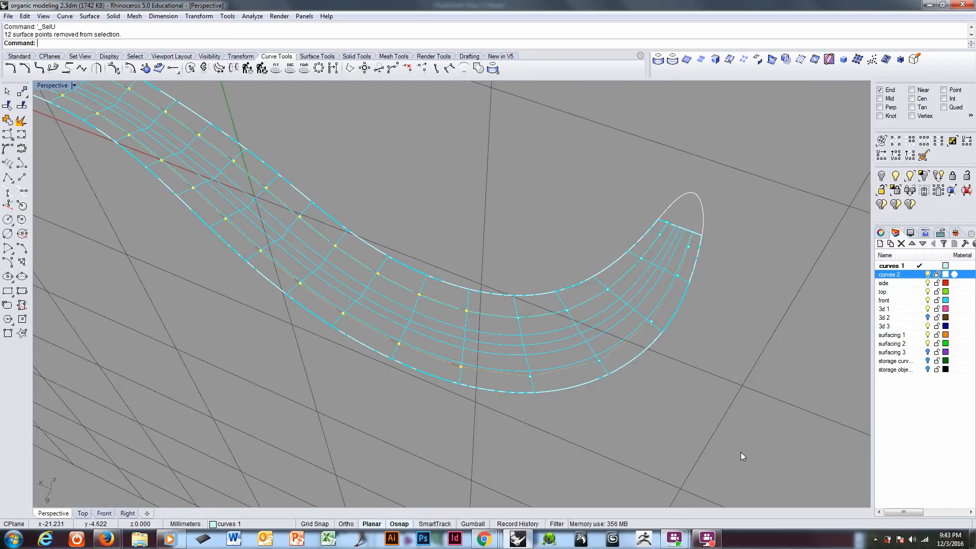
right_click_drag(603, 340, 399, 318)
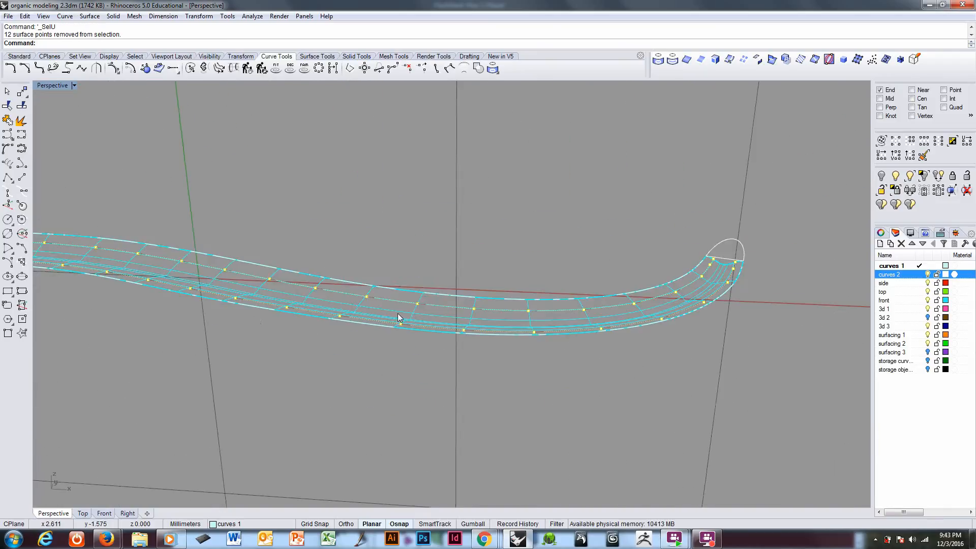
right_click_drag(647, 315, 349, 262)
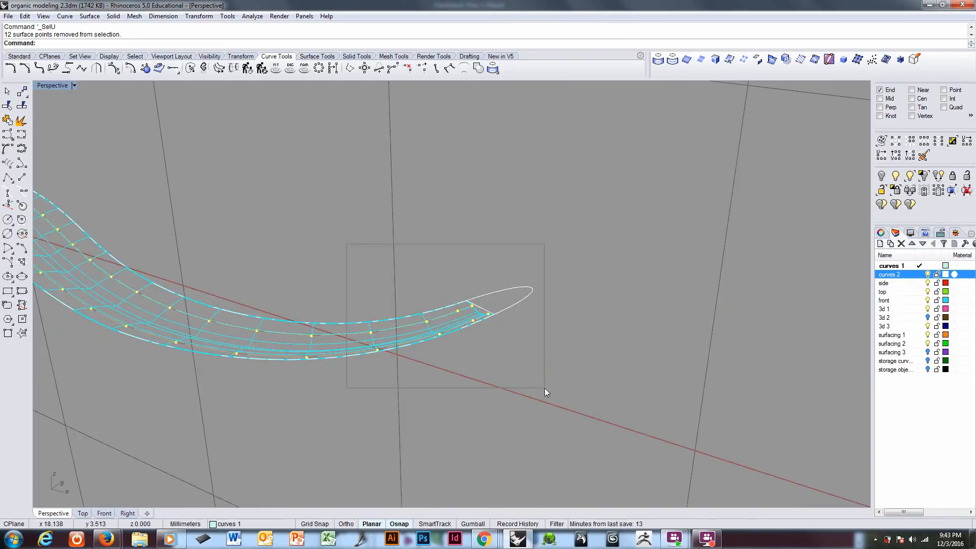
left_click_drag(347, 245, 545, 388, "ctrl")
Step: Move the selected control points near the long edges straight up by about 0.2 mm
right_click_drag(321, 392, 388, 318)
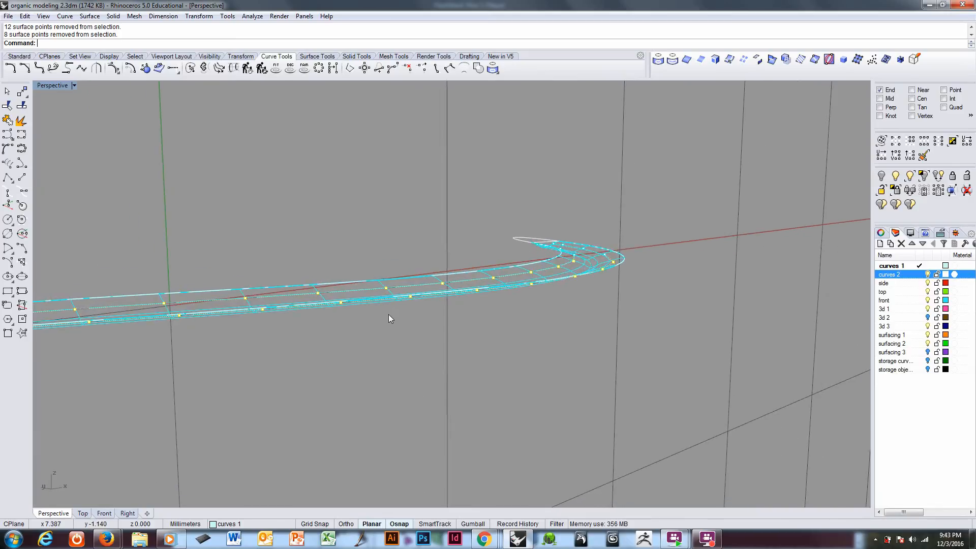
type("M")
key("Return")
scroll(405, 372, "up", 2)
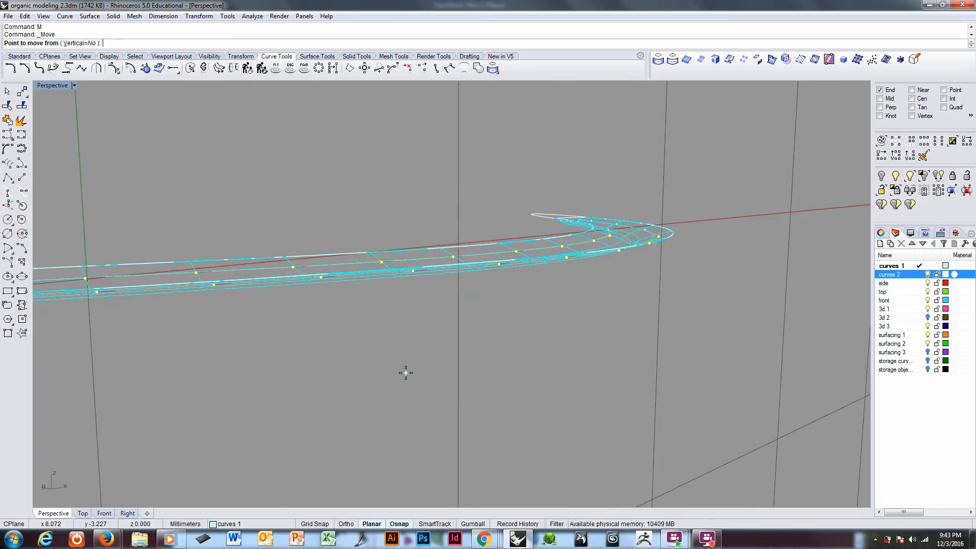
left_click(406, 373)
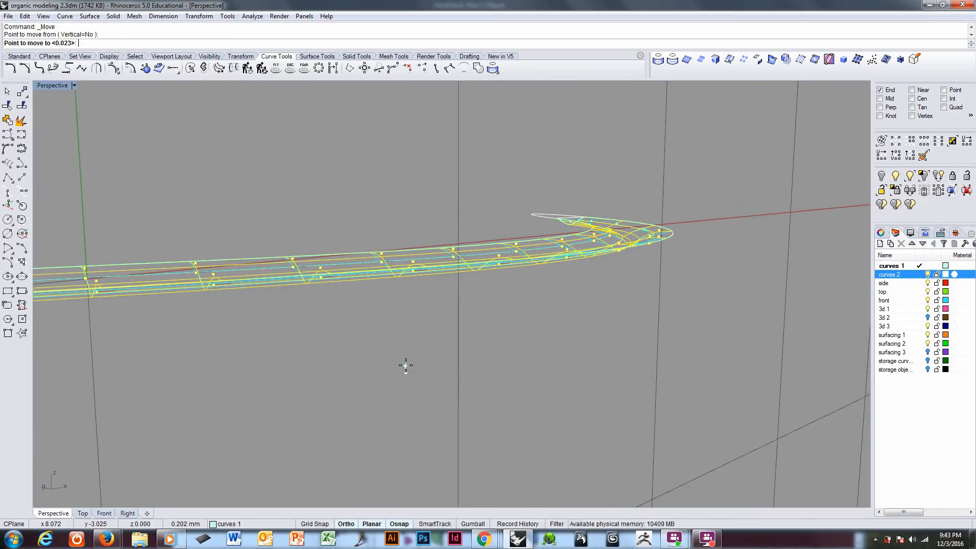
left_click(406, 365, "shift")
Step: Examine the strip's reshaped cross-section along its length from several angles in shaded display
right_click_drag(377, 361, 353, 326)
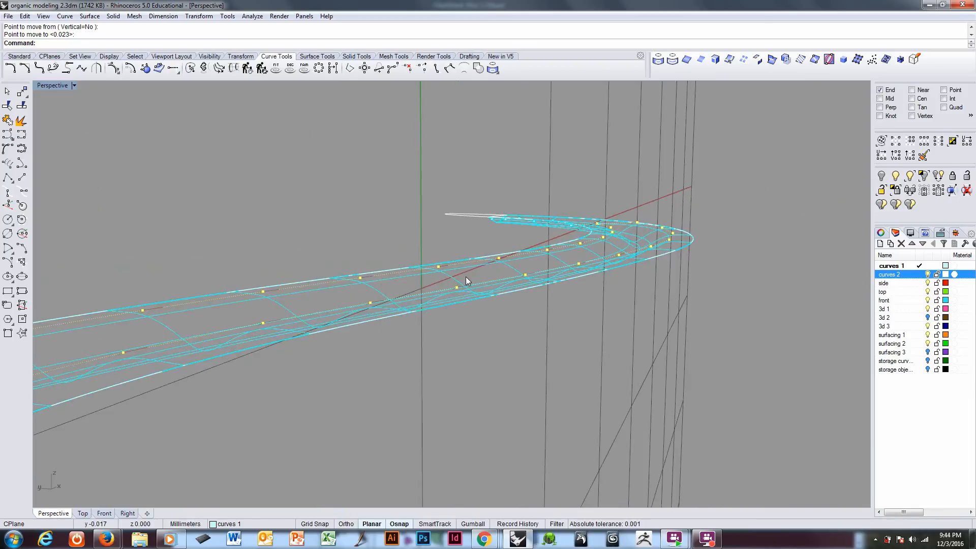
mouse_move(467, 338)
right_mouse_down()
mouse_move(483, 331)
mouse_move(470, 335)
right_mouse_up()
mouse_move(511, 282)
right_mouse_down()
mouse_move(491, 328)
mouse_move(456, 344)
mouse_move(471, 336)
mouse_move(466, 348)
mouse_move(420, 371)
mouse_move(413, 353)
mouse_move(426, 347)
mouse_move(413, 417)
mouse_move(553, 368)
right_mouse_up()
key("ctrl+alt+s")
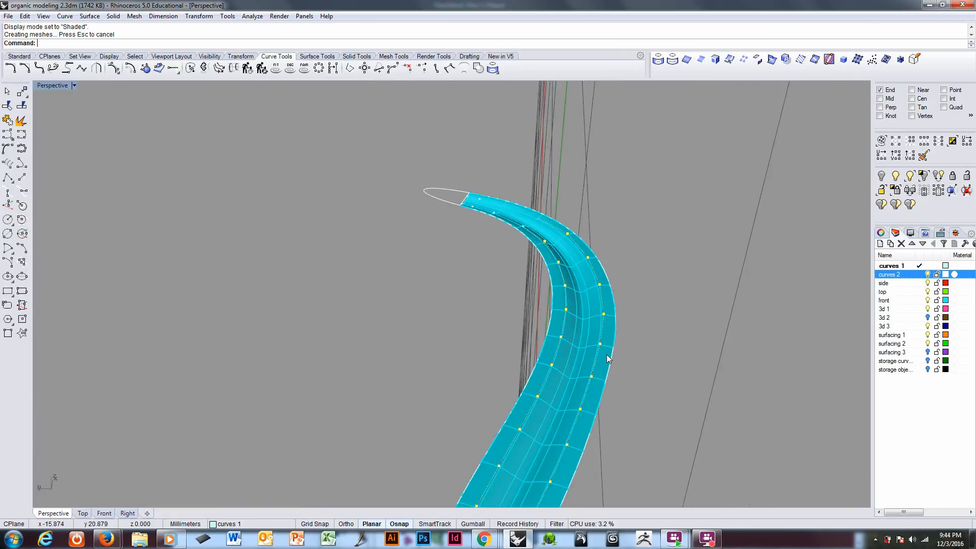
mouse_move(579, 385)
right_mouse_down()
mouse_move(584, 425)
mouse_move(601, 388)
mouse_move(577, 390)
right_mouse_up()
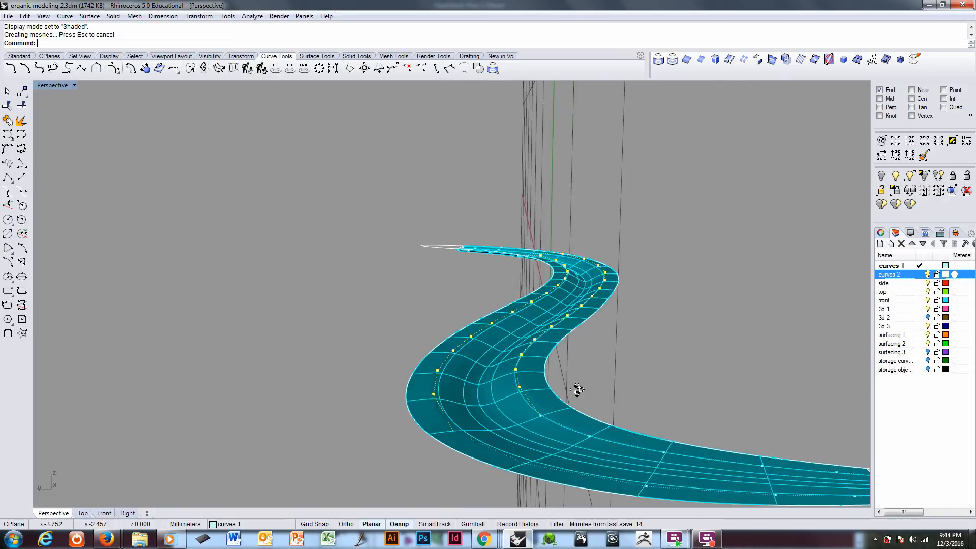
right_click_drag(477, 415, 484, 405)
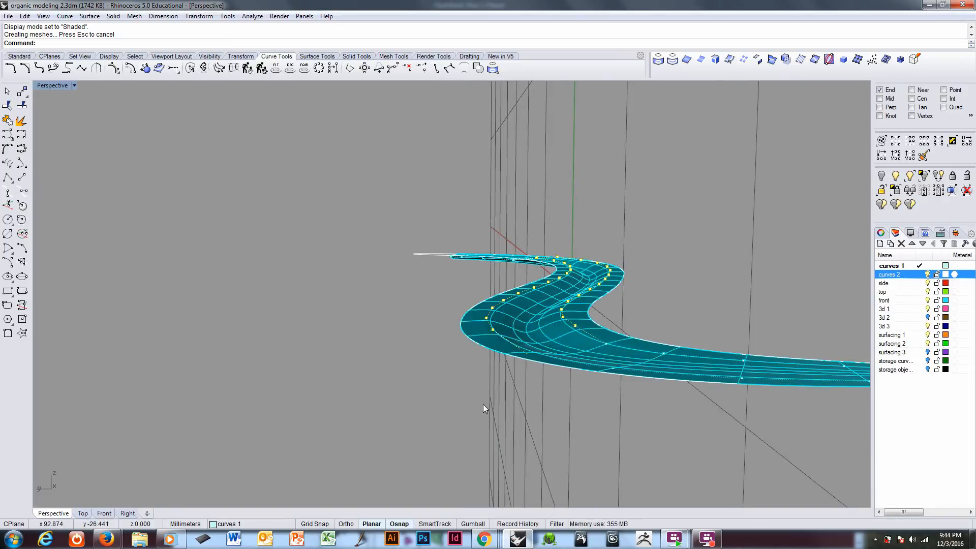
Step: Turn off the partial control-point display and redisplay all control points on the S-curved strip surface
right_click_drag(558, 333, 586, 347)
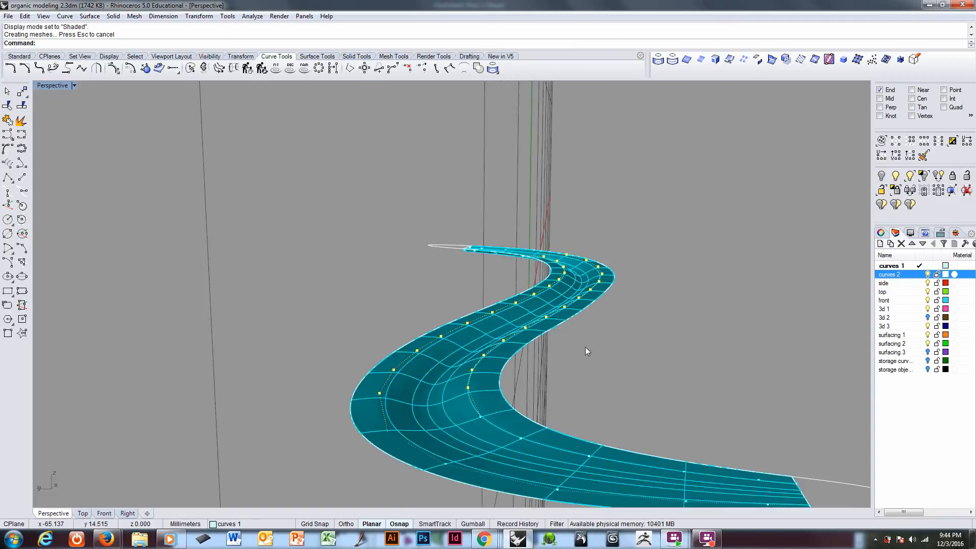
key("F11")
key("F10")
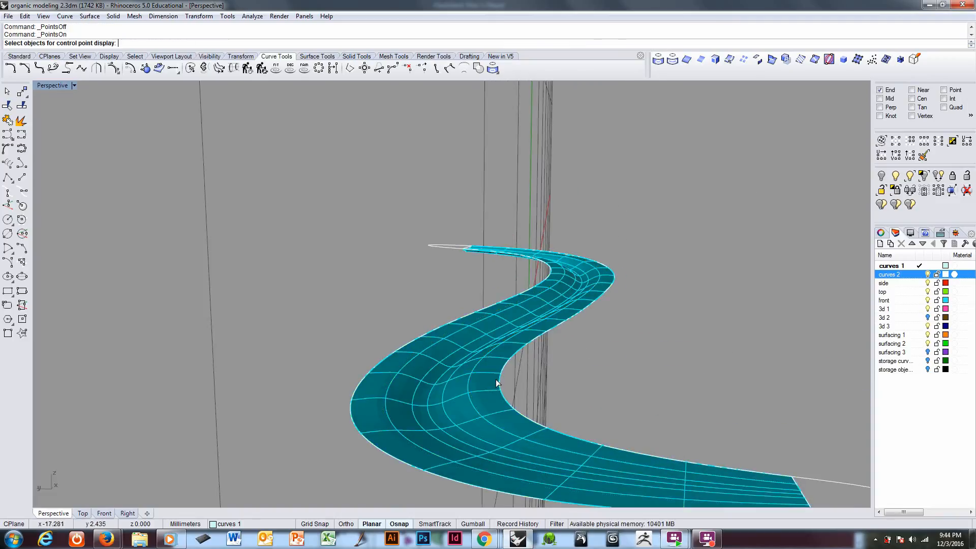
left_click(498, 385)
right_click(499, 384)
Step: Select the two control-point rows flanking the centreline along the full U direction and hide all other control points
scroll(517, 375, "up", 3)
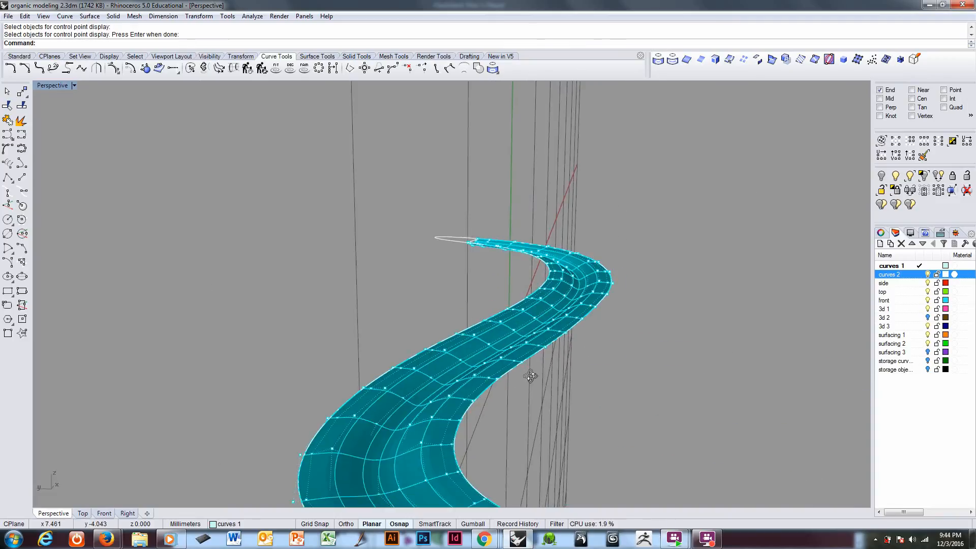
scroll(406, 433, "up", 1)
scroll(408, 429, "up", 1)
left_click(392, 407)
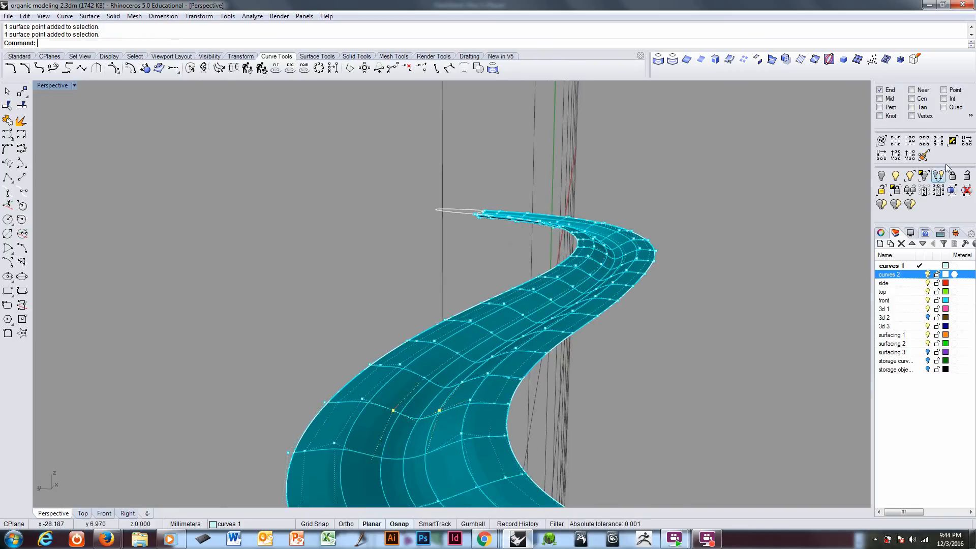
left_click(925, 193)
Step: In wireframe display, select both visible rows beside the centreline from one pair of points along the full U direction
scroll(688, 262, "down", 4)
right_click_drag(681, 269, 560, 316)
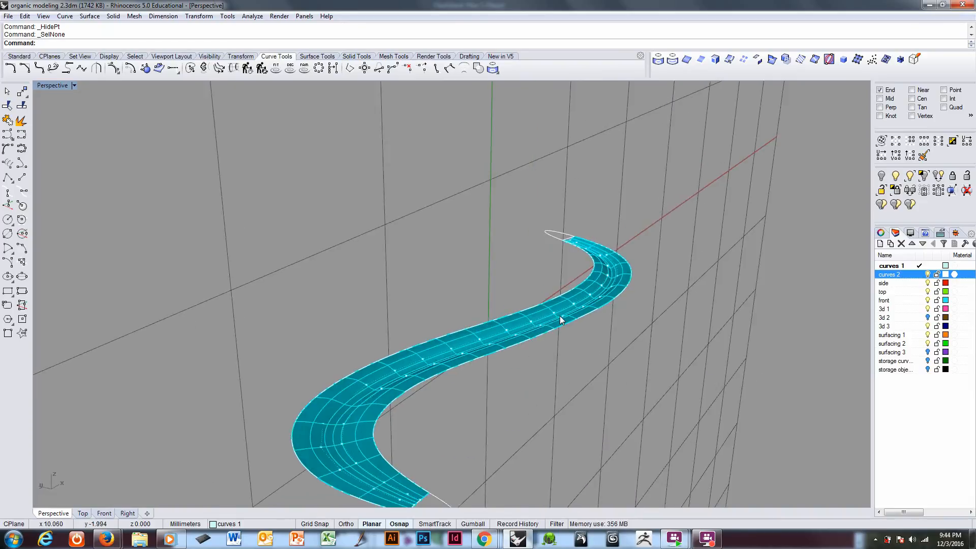
key("ctrl+alt+w")
mouse_move(357, 386)
right_mouse_down()
mouse_move(392, 359)
mouse_move(444, 364)
mouse_move(471, 388)
mouse_move(501, 390)
right_mouse_up()
right_click_drag(687, 358, 583, 348, "shift")
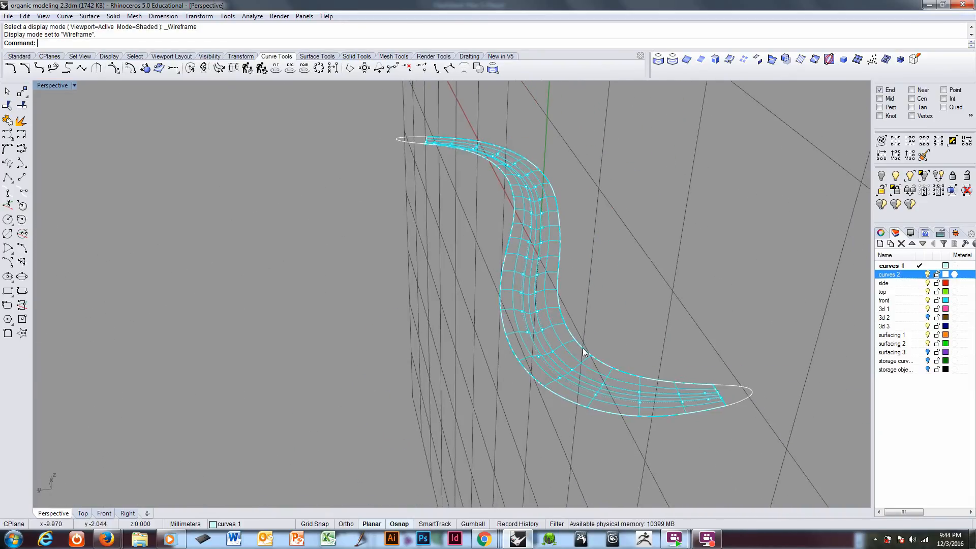
left_click_drag(572, 320, 574, 321)
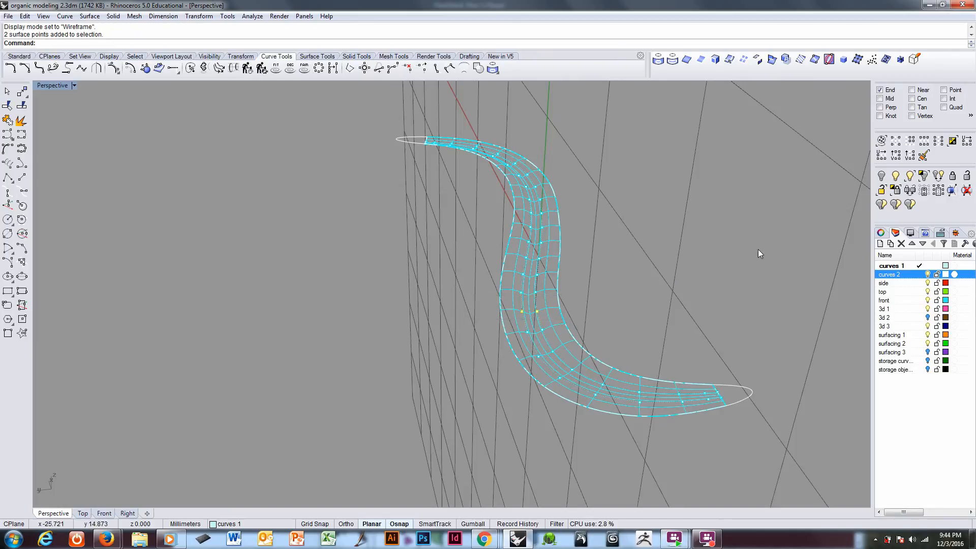
right_click_drag(541, 300, 528, 342)
Step: Deselect the last fourteen control points at one end of the strip and the group towards the other end
left_click_drag(572, 248, 788, 411)
right_click_drag(754, 422, 459, 298)
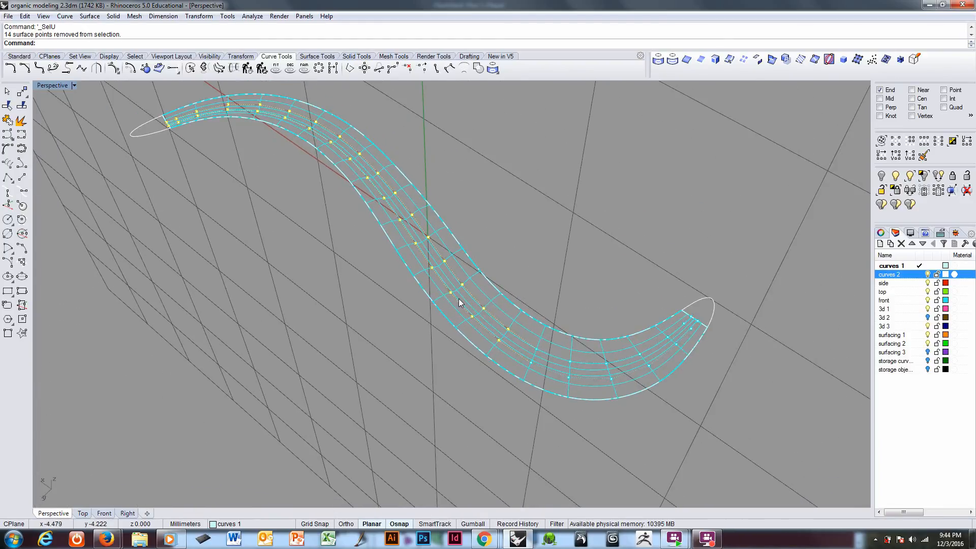
right_click_drag(367, 173, 302, 202)
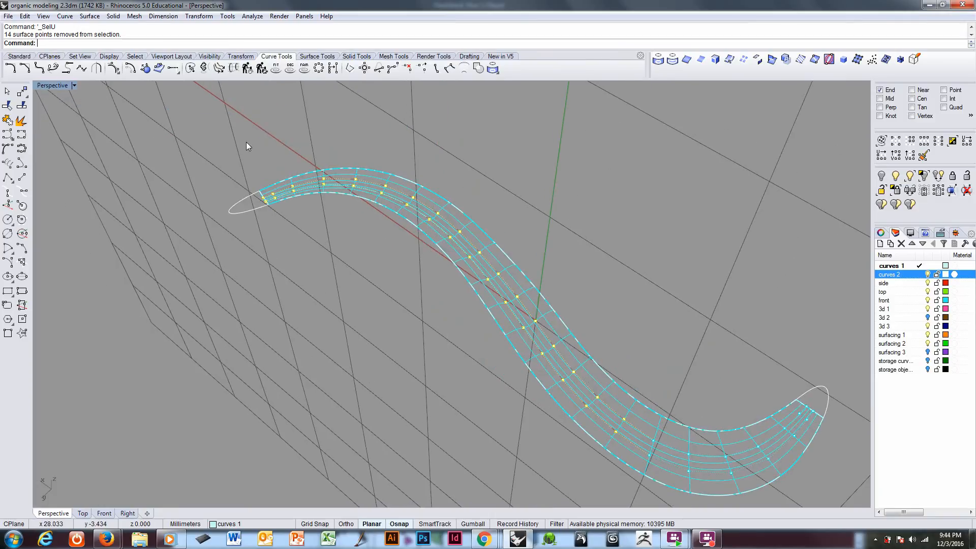
left_click_drag(246, 139, 464, 266)
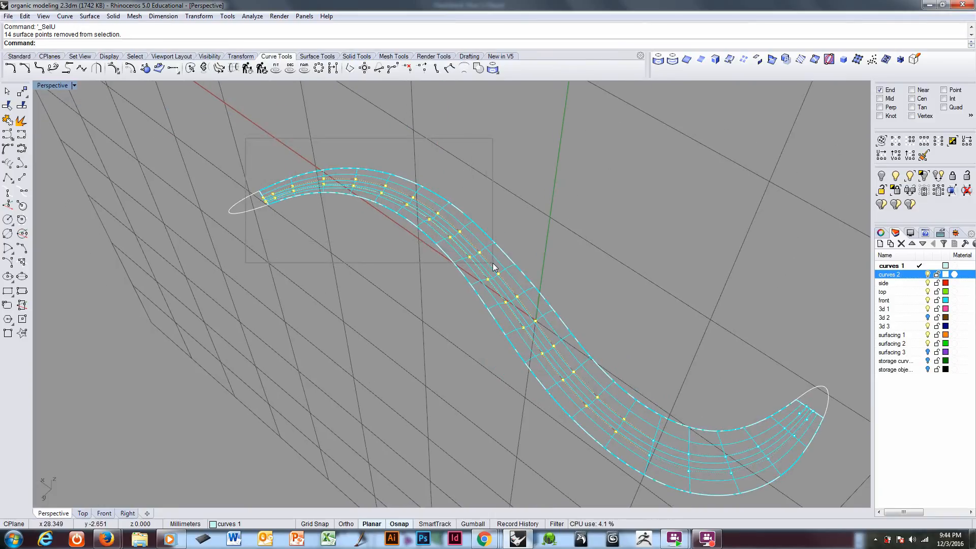
Step: Move the selected control points beside the centreline straight up by about 0.19 mm
right_click_drag(483, 374, 505, 330)
type("m")
key("Return")
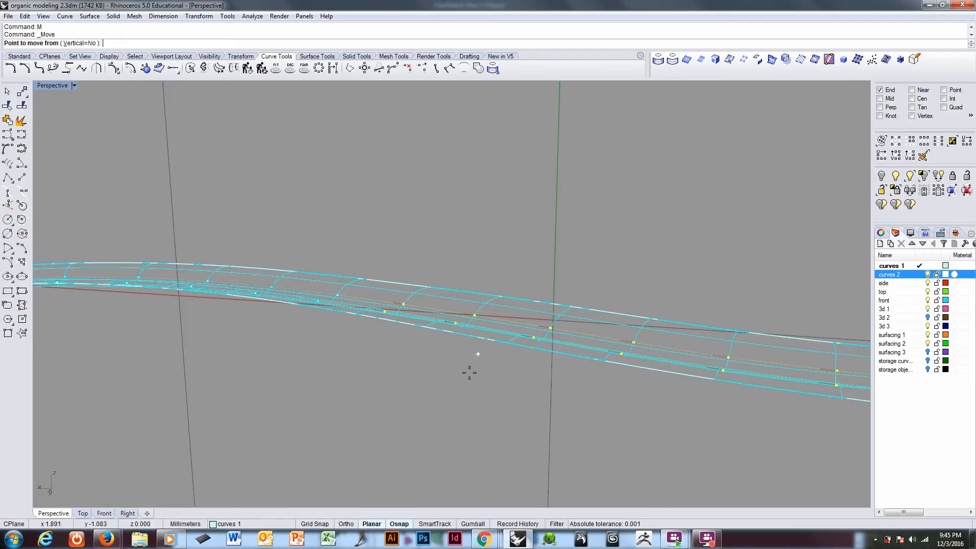
left_click(457, 416)
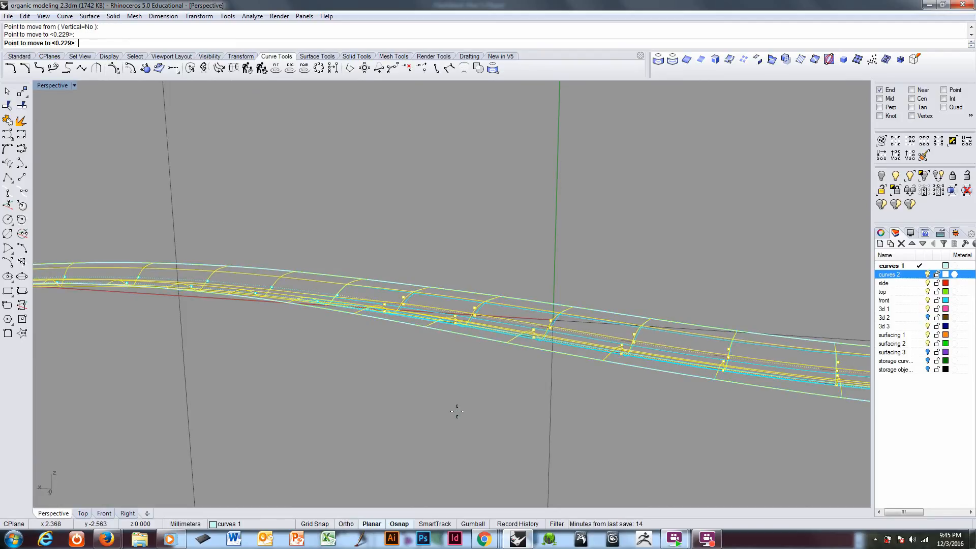
left_click(457, 412)
Step: Redisplay all control points on the strip and select the centre-row points individually along its middle portion and into the bend
right_click_drag(467, 407, 549, 394)
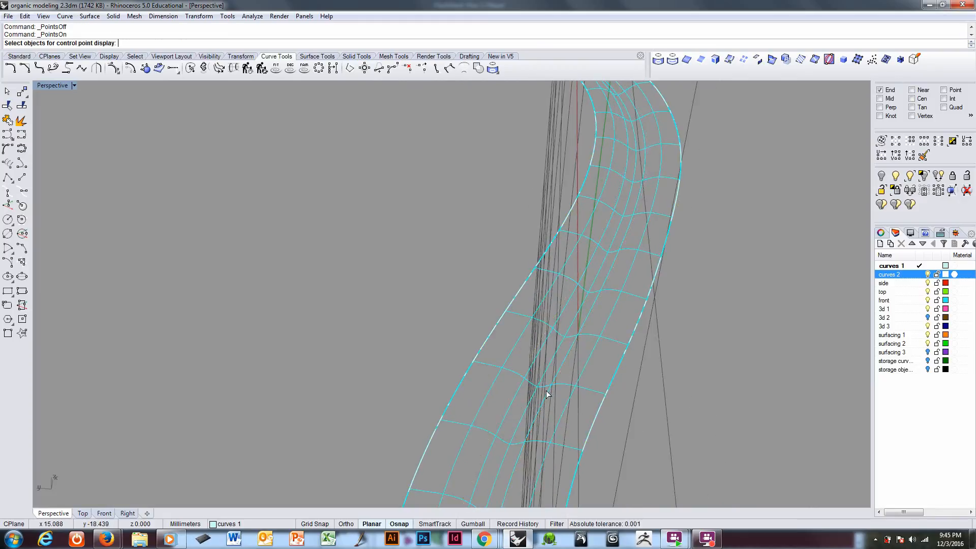
left_click(546, 391)
right_click(546, 390)
right_click_drag(546, 390, 578, 358)
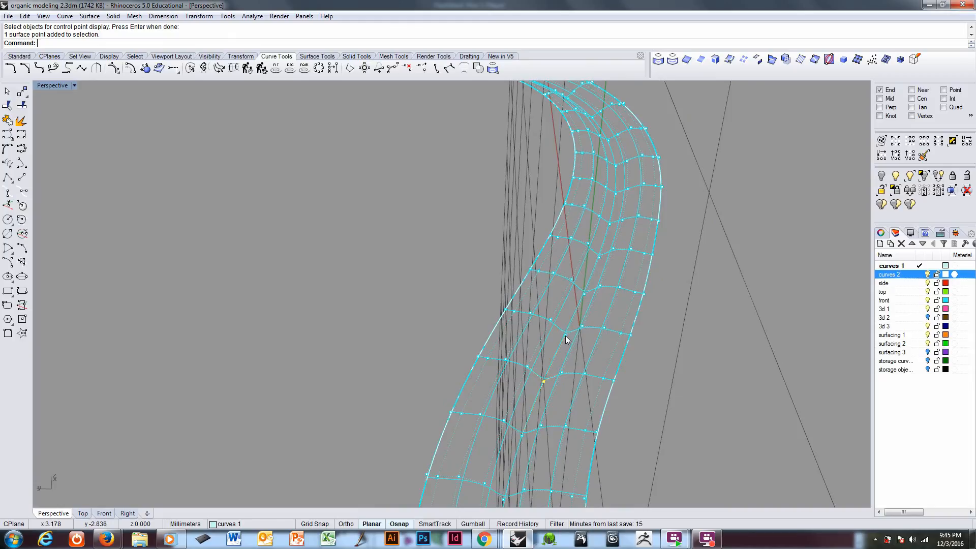
left_click(600, 258, "shift")
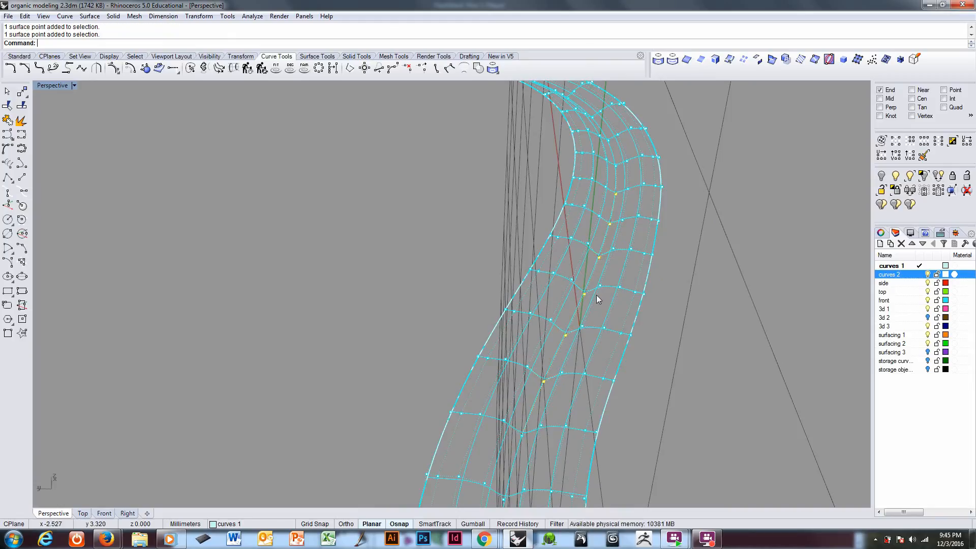
right_click_drag(597, 294, 566, 353)
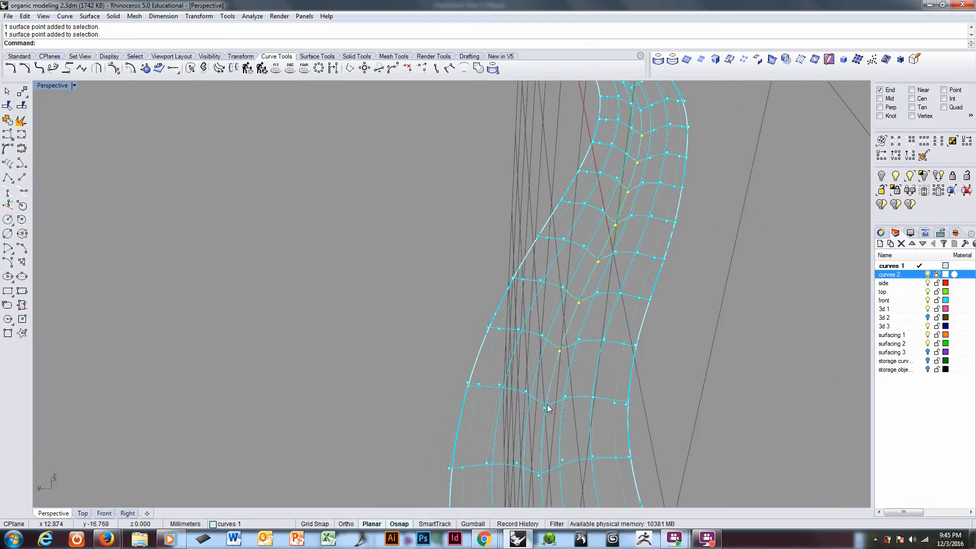
right_click_drag(541, 473, 550, 332)
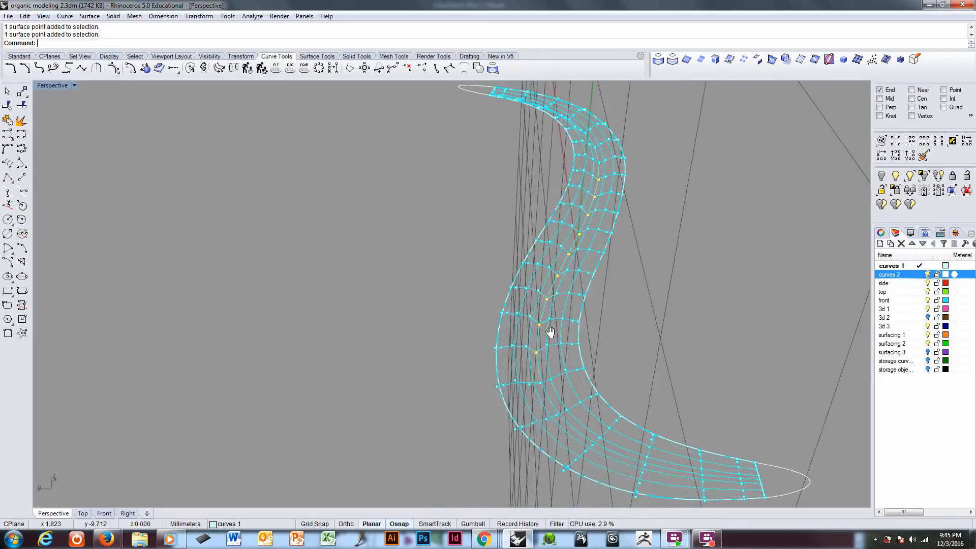
scroll(550, 332, "up", 5)
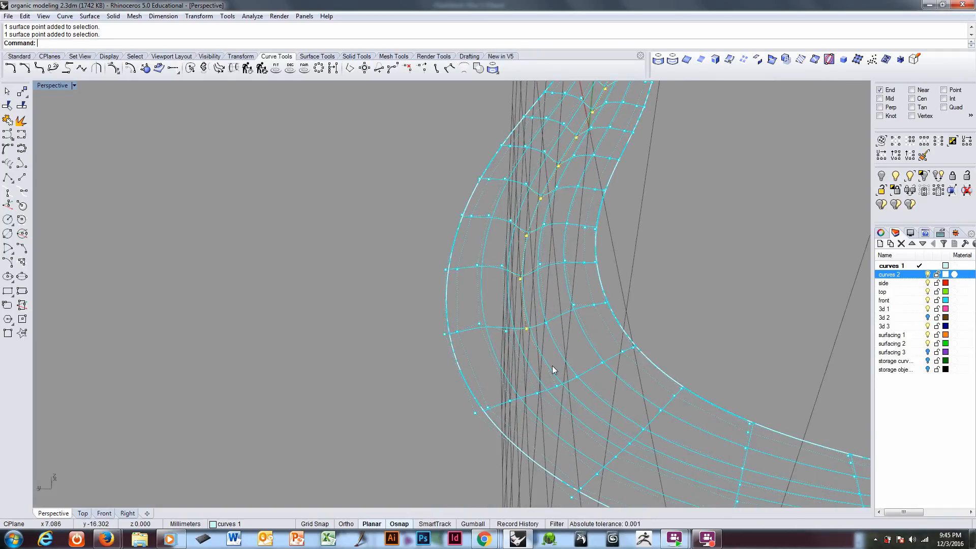
Step: Move the selected centre-row control points straight down by about 0.19 mm
right_click_drag(606, 381, 457, 360)
type("M")
key("Return")
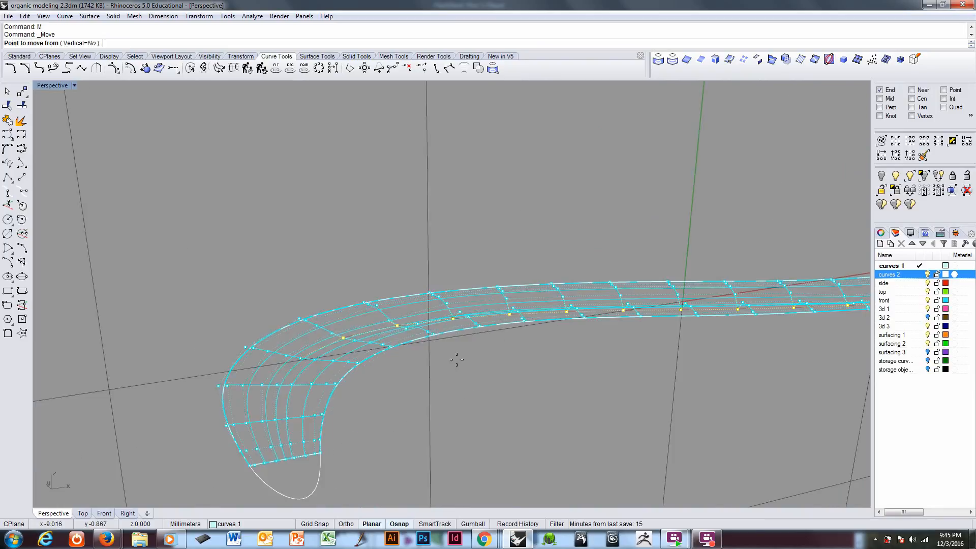
left_click(459, 361)
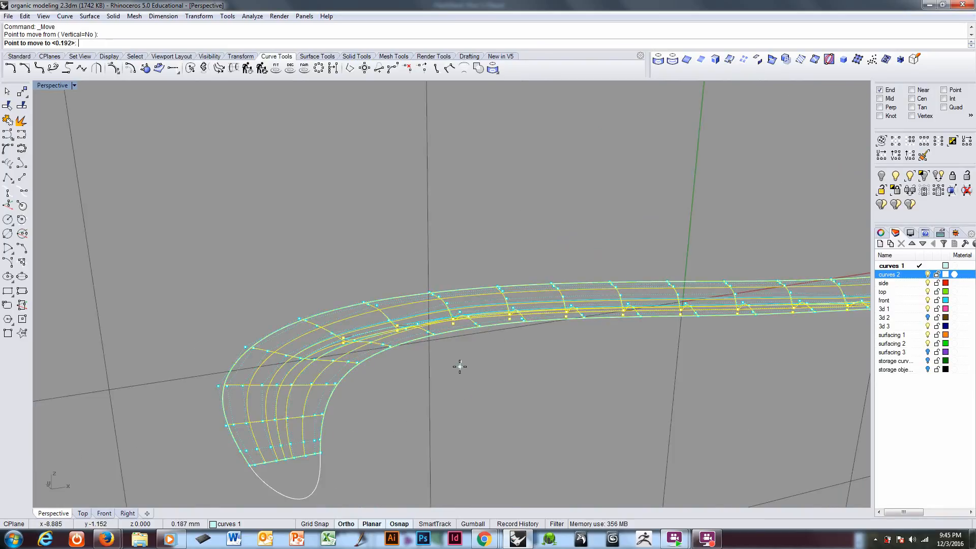
left_click(459, 367, "shift")
Step: Examine the shape of the strip's central channel from several angles in shaded display
key("ctrl+alt+s")
mouse_move(414, 362)
right_mouse_down()
mouse_move(374, 345)
mouse_move(457, 384)
mouse_move(514, 356)
mouse_move(529, 323)
mouse_move(500, 304)
mouse_move(418, 318)
mouse_move(352, 360)
mouse_move(346, 401)
mouse_move(365, 371)
mouse_move(465, 324)
mouse_move(529, 377)
mouse_move(580, 377)
right_mouse_up()
right_click_drag(637, 349, 447, 323)
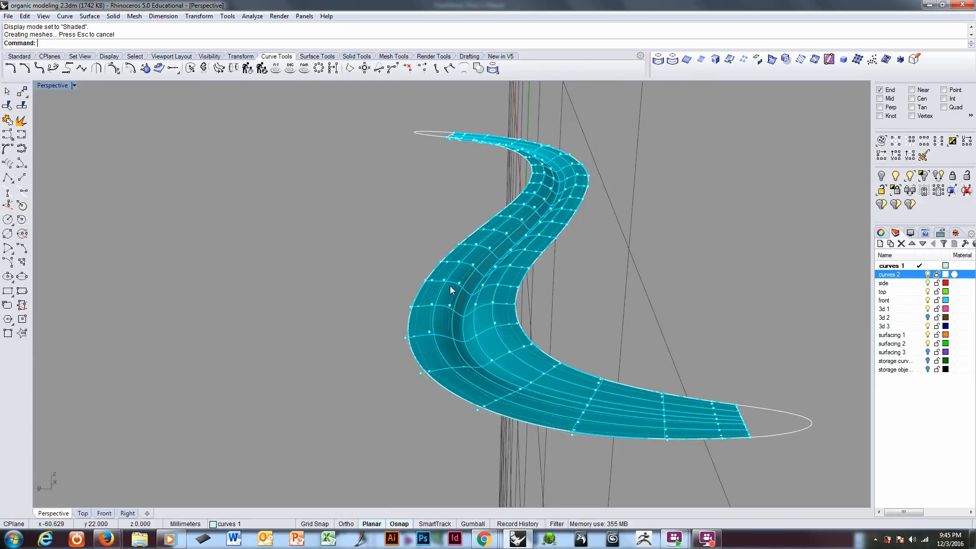
right_click_drag(451, 291, 471, 258, "ctrl")
right_click_drag(496, 326, 411, 339)
Step: Insert knots in the U direction close to the strip's centreline, with the Symmetrical option set to Yes
right_click(252, 48)
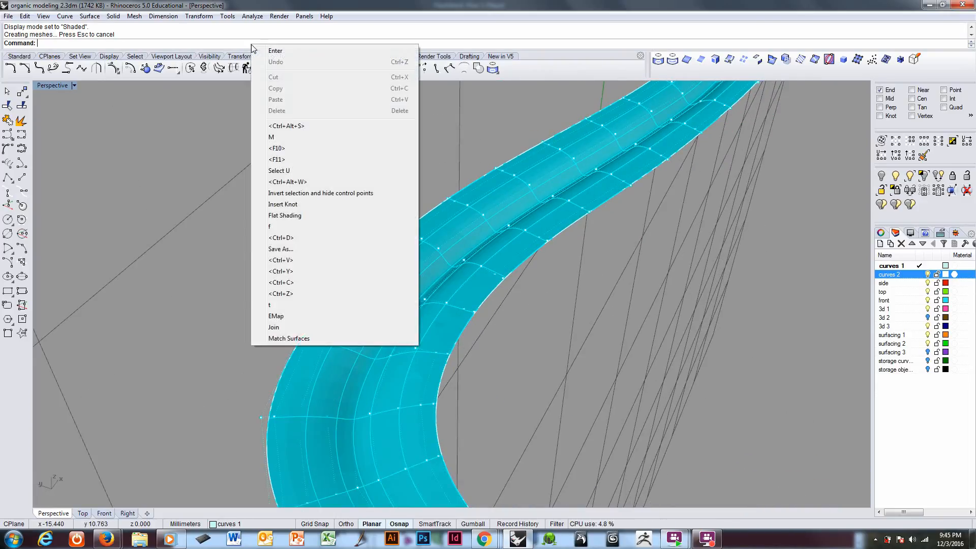
left_click(292, 204)
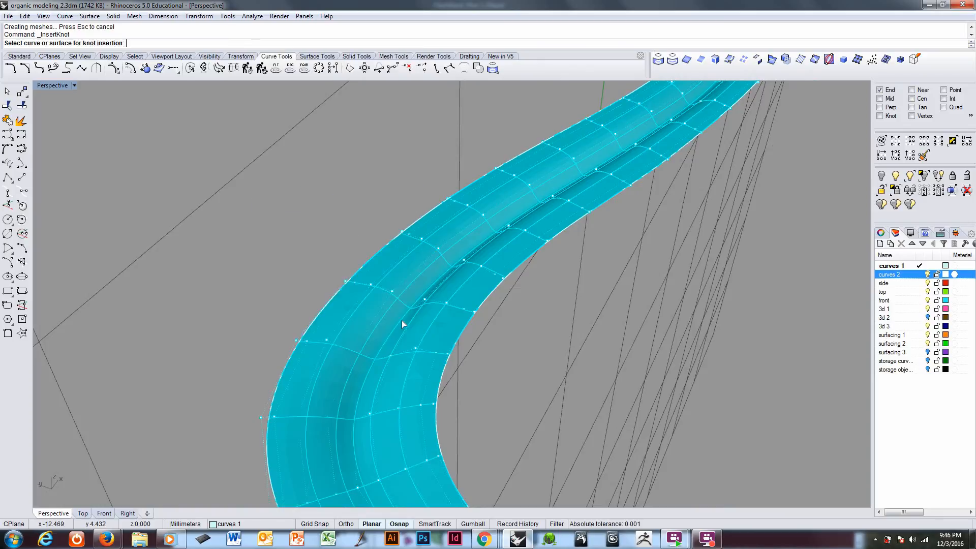
left_click(402, 320)
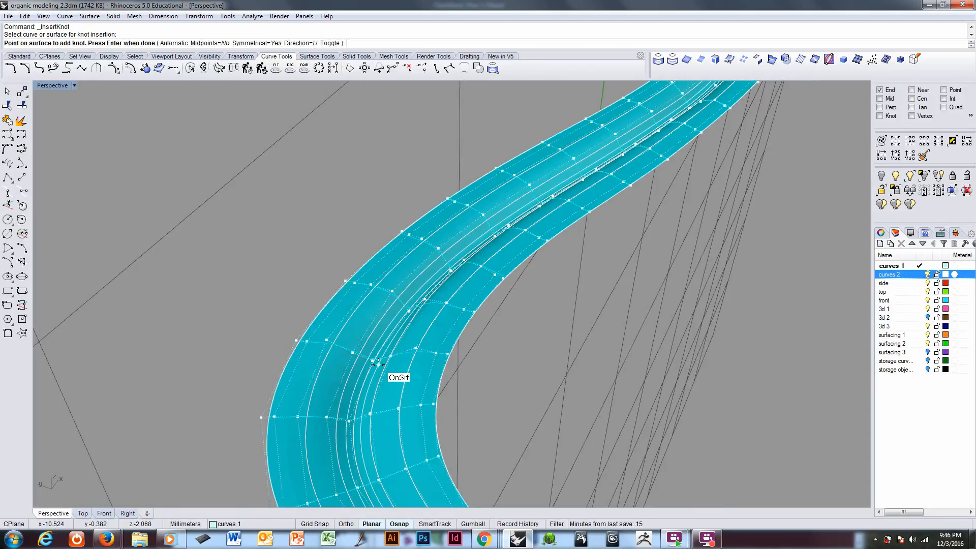
left_click(378, 363)
key("Return")
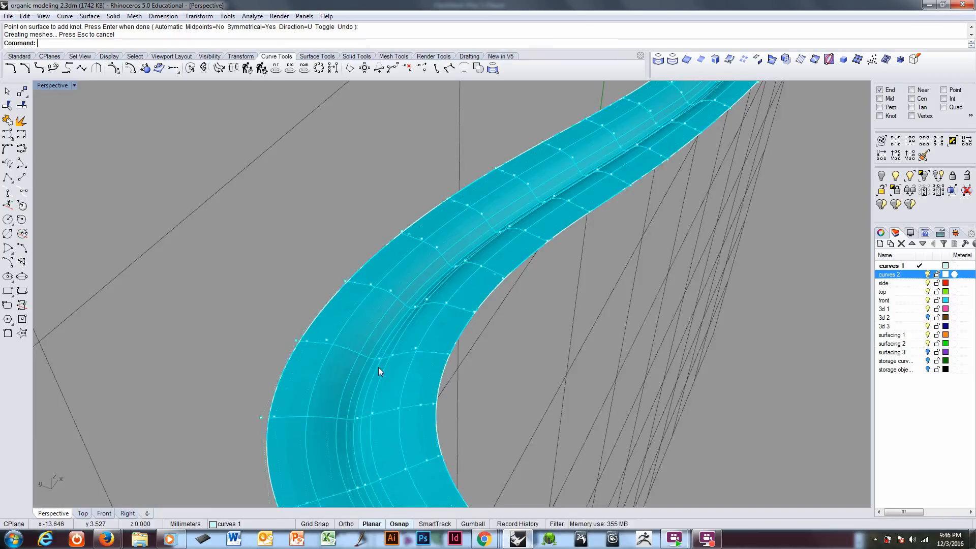
Step: In wireframe display, select the three control-point rows nearest the centreline along the full U direction and hide all others
right_click_drag(378, 367, 429, 285)
scroll(425, 349, "up", 5)
left_click(424, 345)
key("ctrl+alt+w")
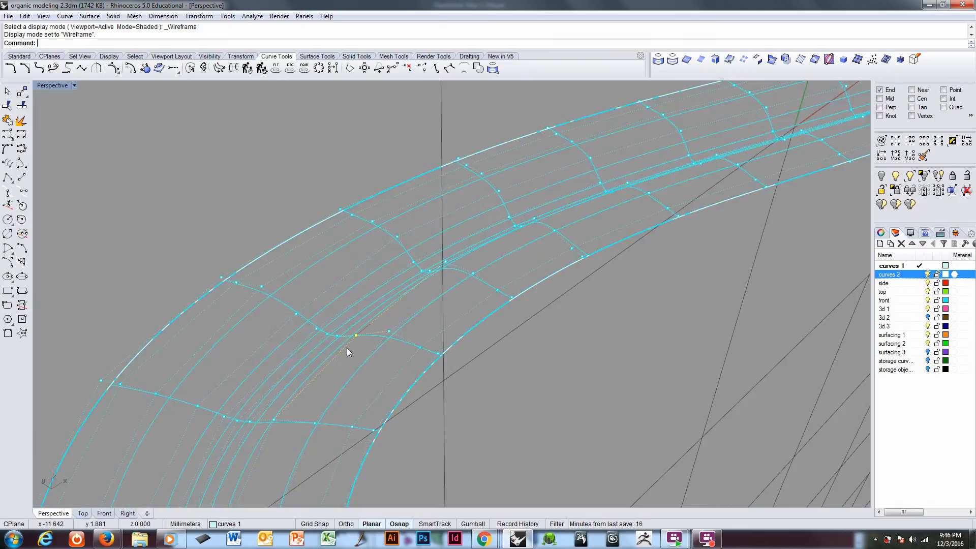
scroll(346, 345, "up", 5)
right_click_drag(359, 339, 413, 322)
left_click(417, 324)
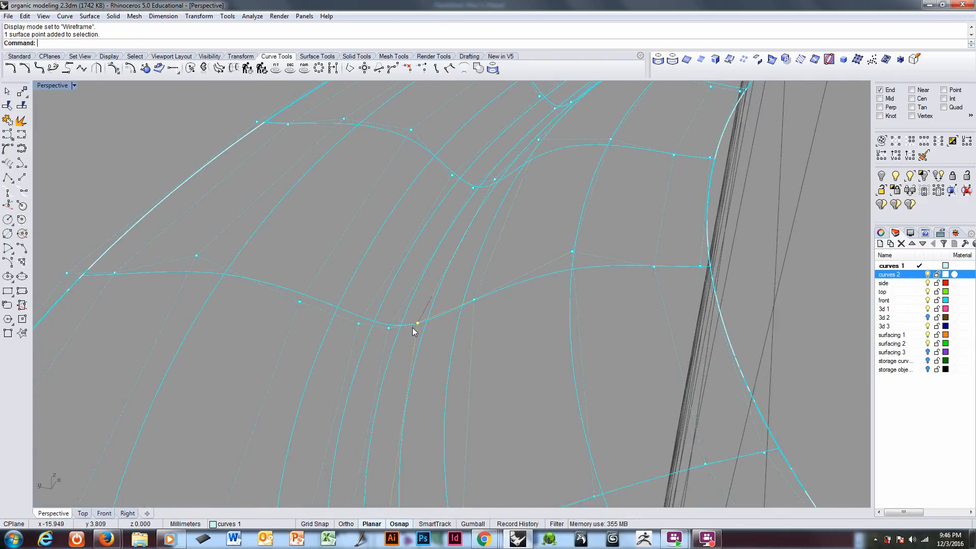
left_click(359, 324, "shift")
right_click_drag(358, 334, 590, 335)
left_click(924, 144)
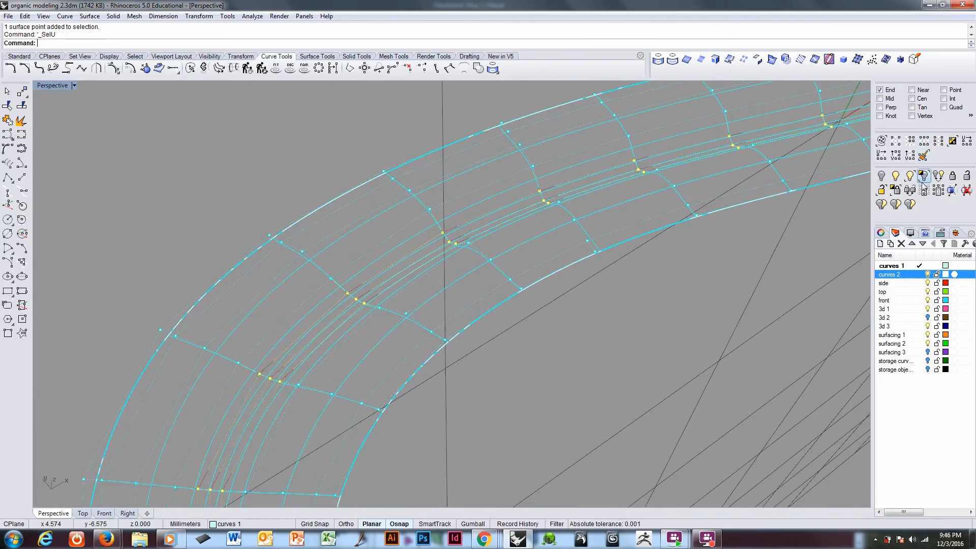
left_click(924, 191)
Step: Select the two outer points of the three visible control points at one cross-section midway along the strip
scroll(511, 321, "down", 2)
scroll(510, 321, "down", 3)
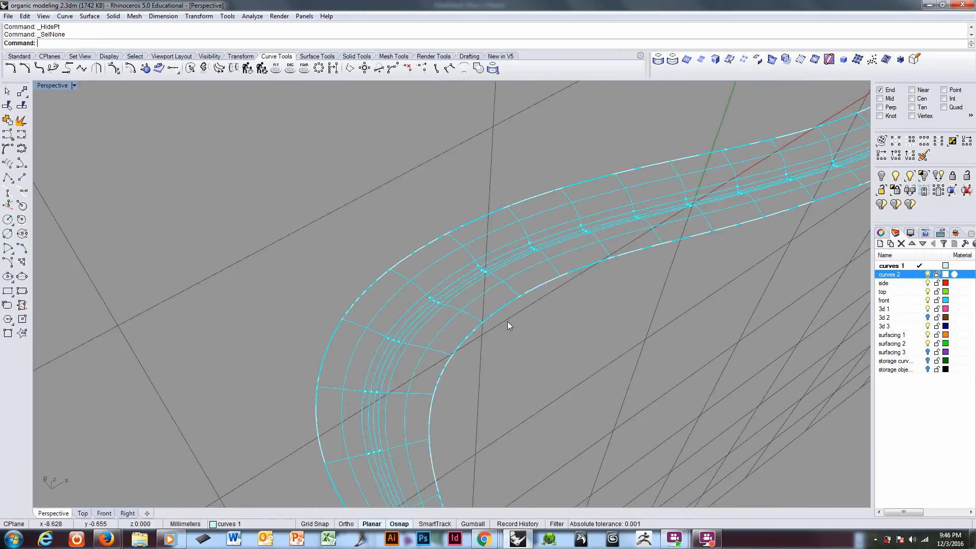
right_click_drag(508, 321, 568, 335)
scroll(567, 332, "up", 8)
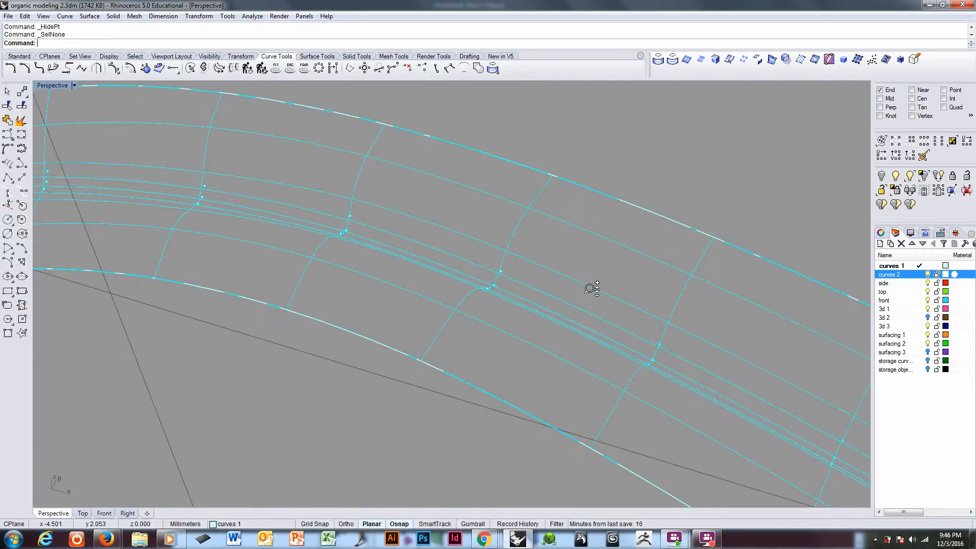
right_click_drag(591, 287, 439, 278)
scroll(440, 280, "up", 4)
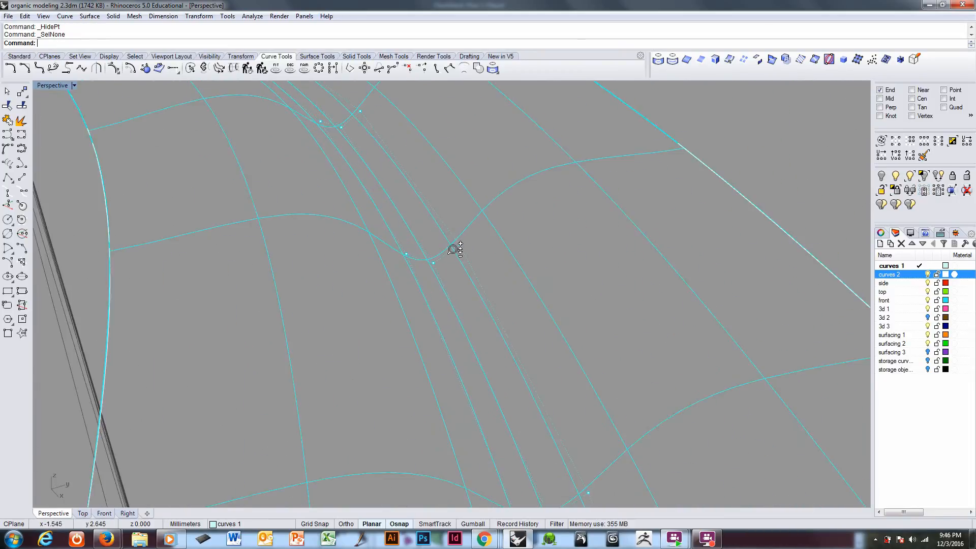
left_click(461, 244)
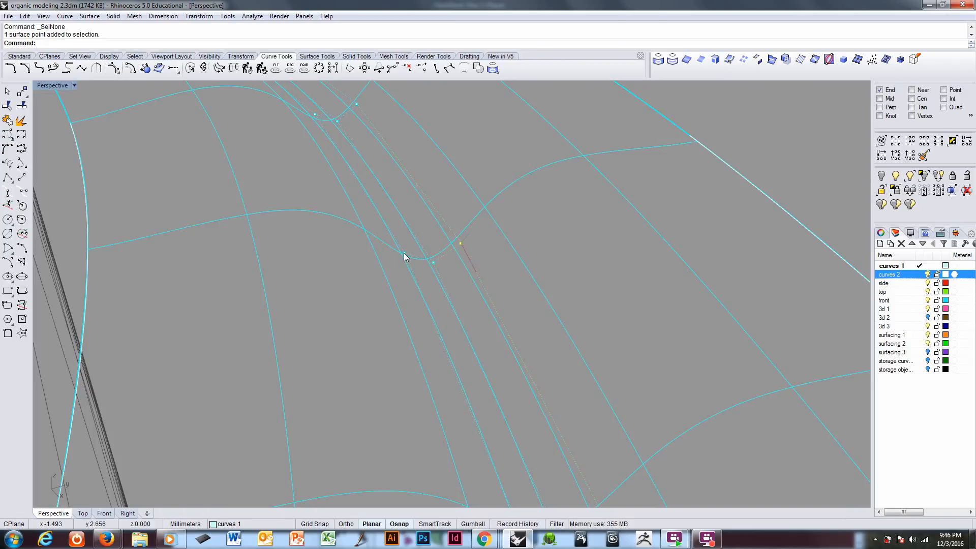
scroll(433, 264, "down", 2)
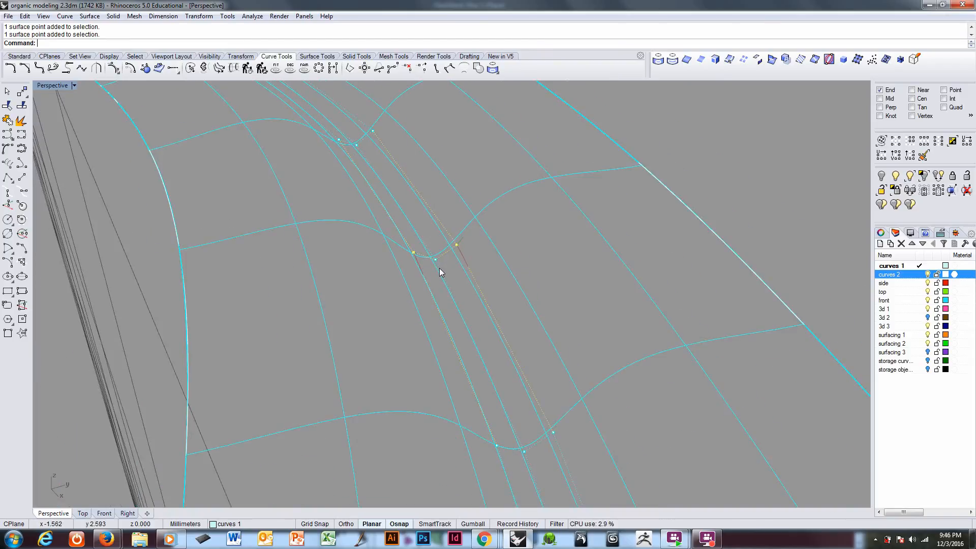
Step: Switch the Perspective viewport to shaded display
key("ctrl+alt+s")
scroll(441, 272, "down", 2)
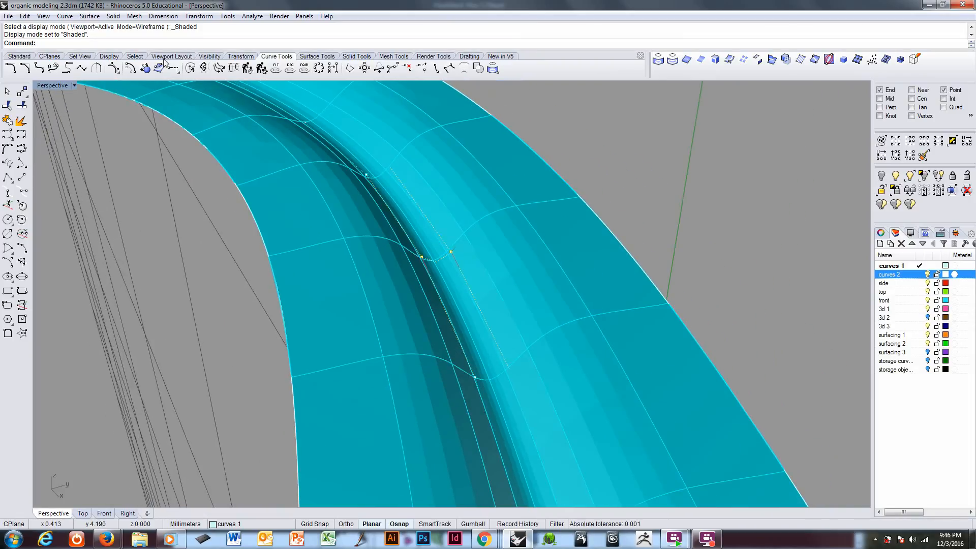
left_click(241, 56)
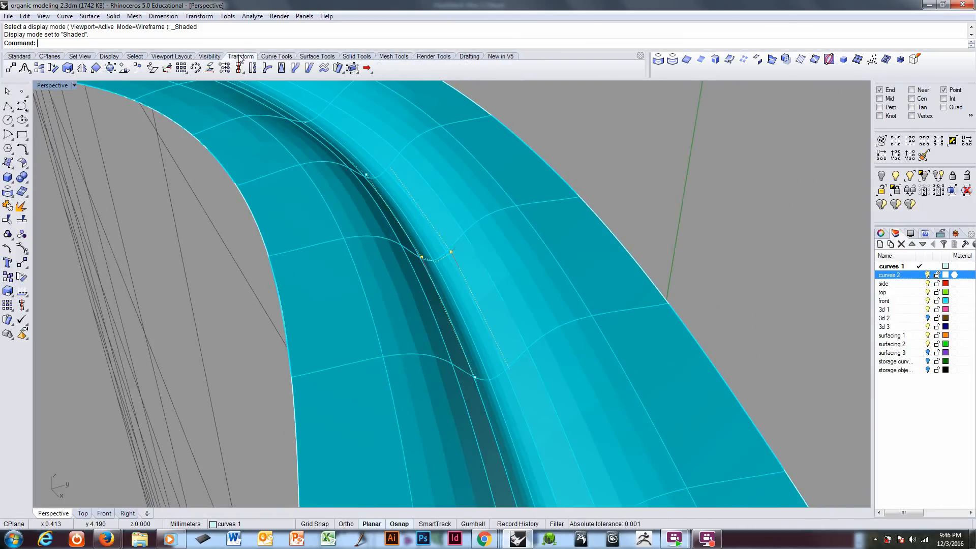
left_click(68, 69)
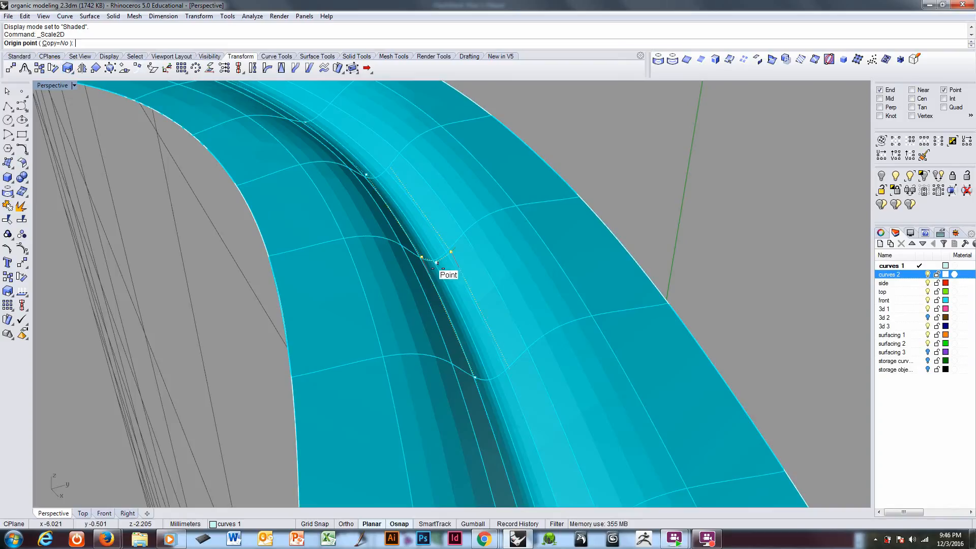
left_click(437, 263)
mouse_move(688, 207)
right_mouse_down()
mouse_move(660, 183)
mouse_move(688, 189)
right_mouse_up()
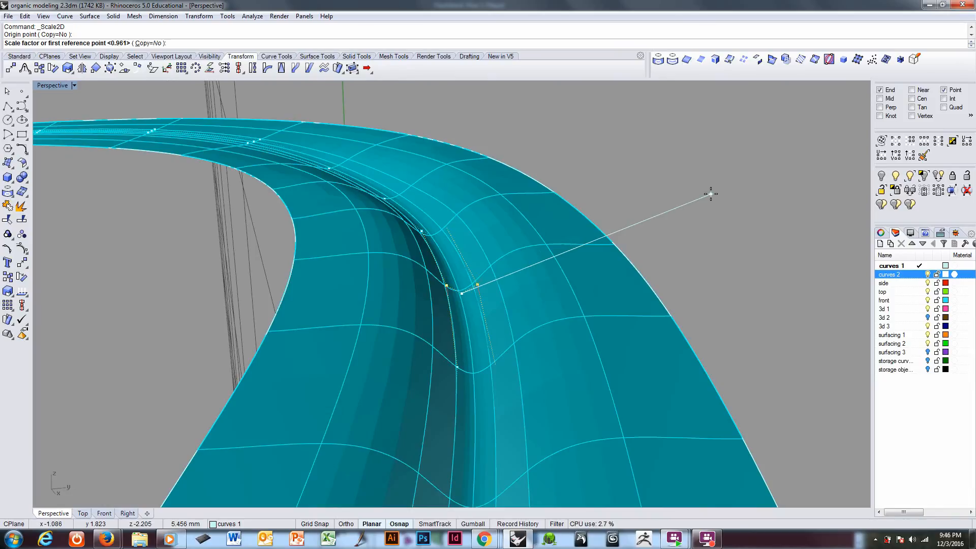
left_click(710, 193)
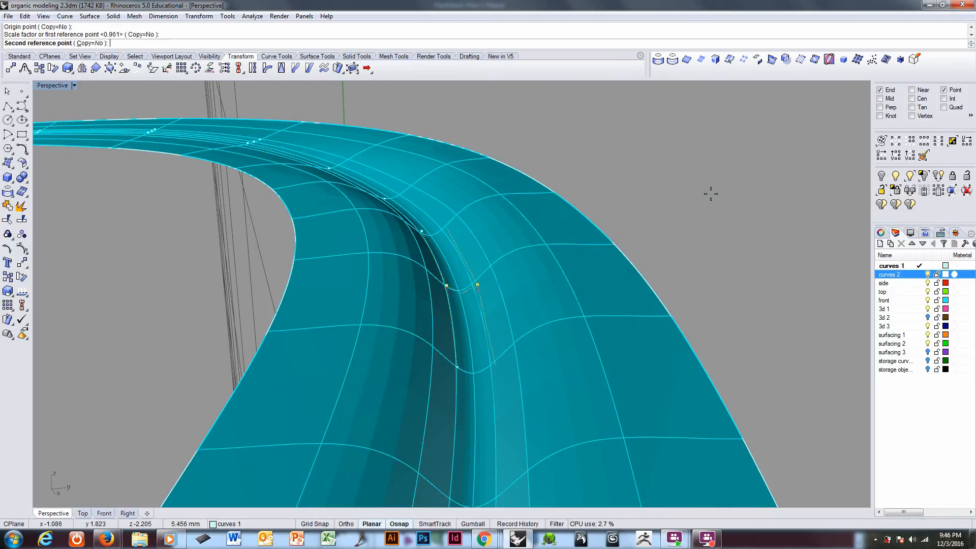
left_click(662, 204)
Step: Set the construction plane to World Top and scale the two selected points in 2D toward the centreline point by a factor of about 0.58
key("F5")
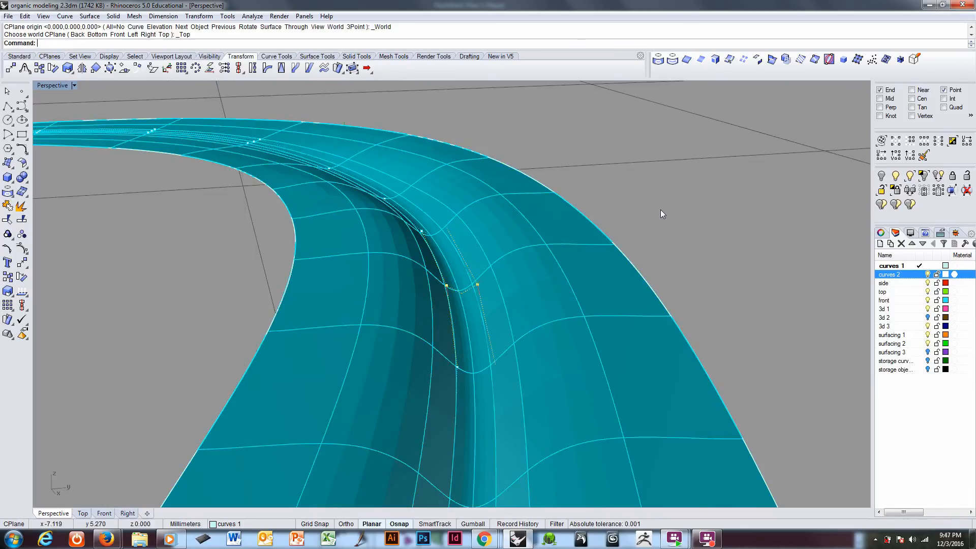
right_click_drag(660, 210, 612, 227)
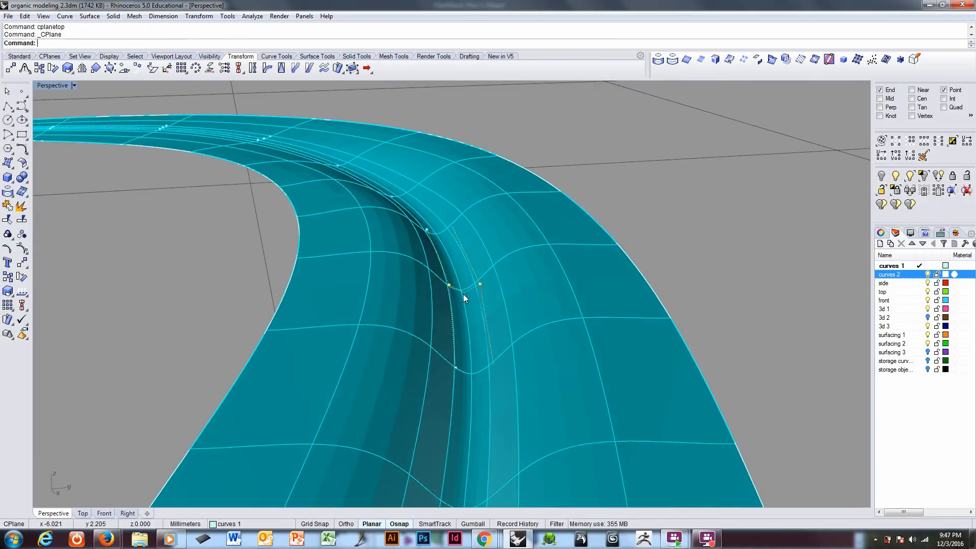
right_click(275, 46)
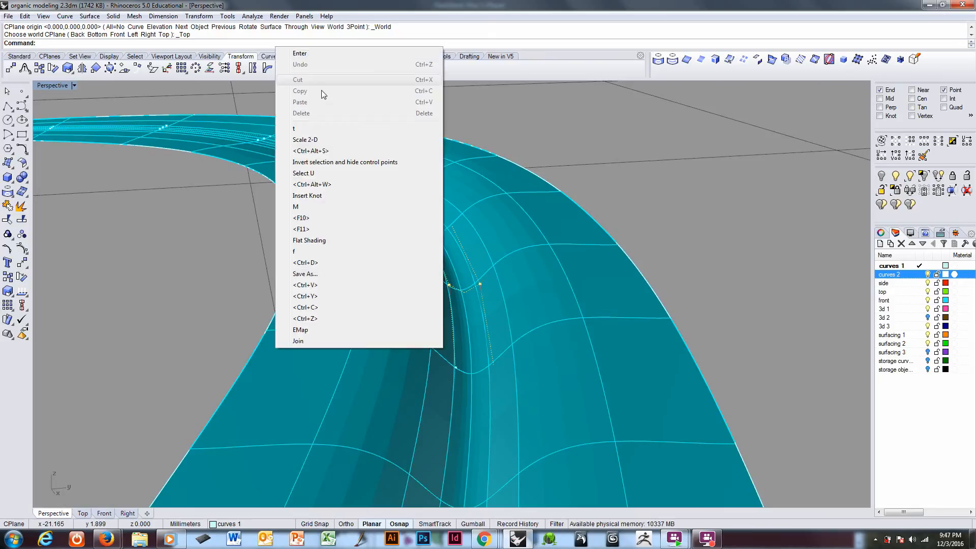
left_click(306, 140)
left_click(465, 294)
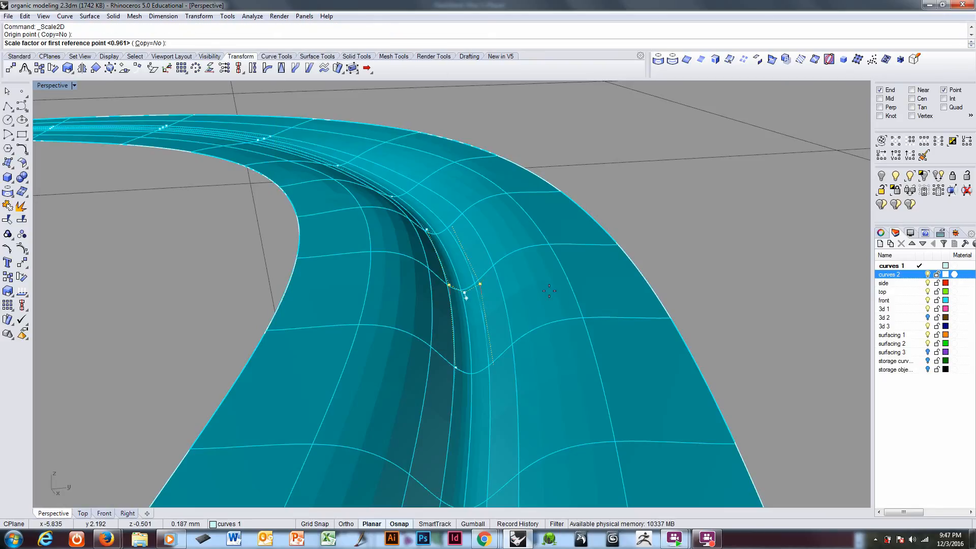
right_click_drag(557, 300, 585, 277)
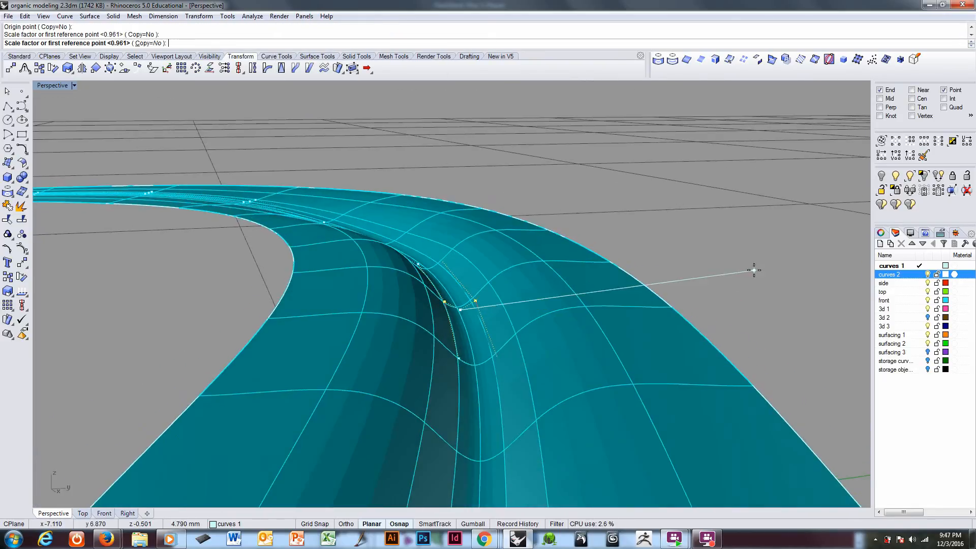
left_click(754, 270)
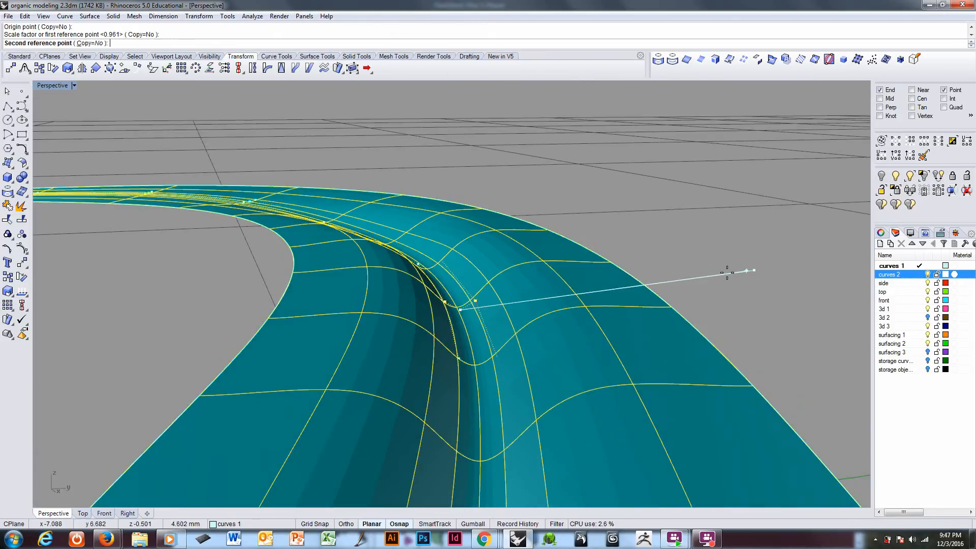
left_click(636, 283)
Step: Select the two outer points of the adjacent cross-section farther into the bend and 2D-scale them toward its centreline point by about 0.59
scroll(497, 322, "up", 5)
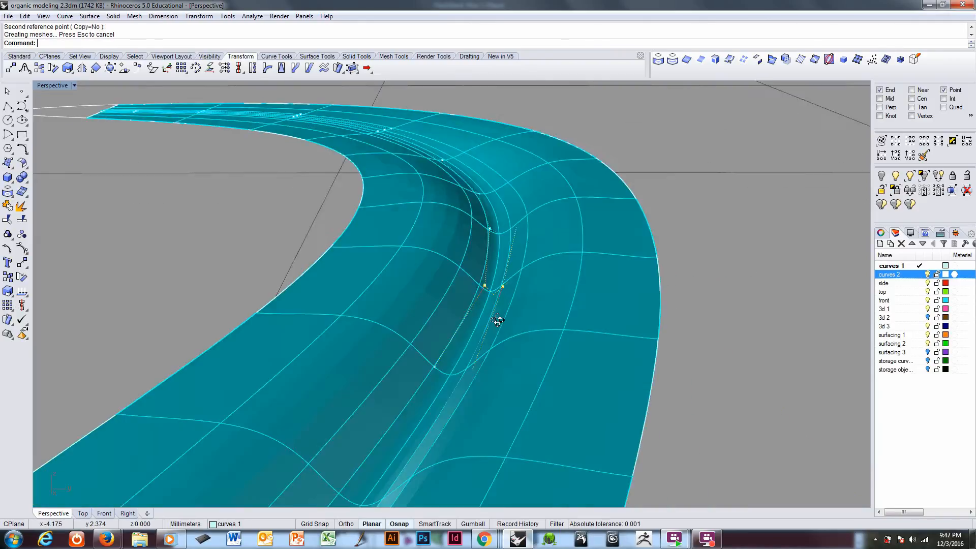
right_click_drag(472, 360, 513, 316)
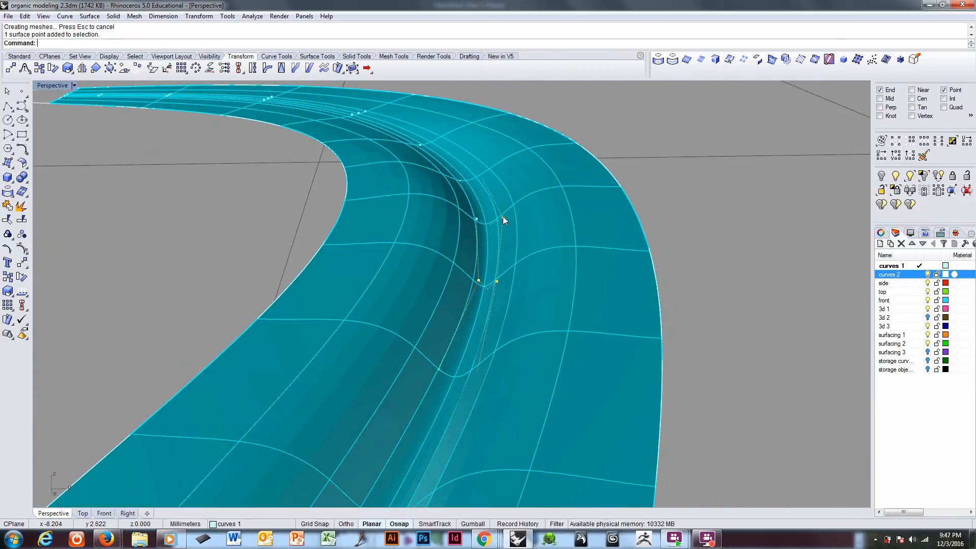
left_click(477, 219)
middle_click(352, 44)
left_click(391, 126)
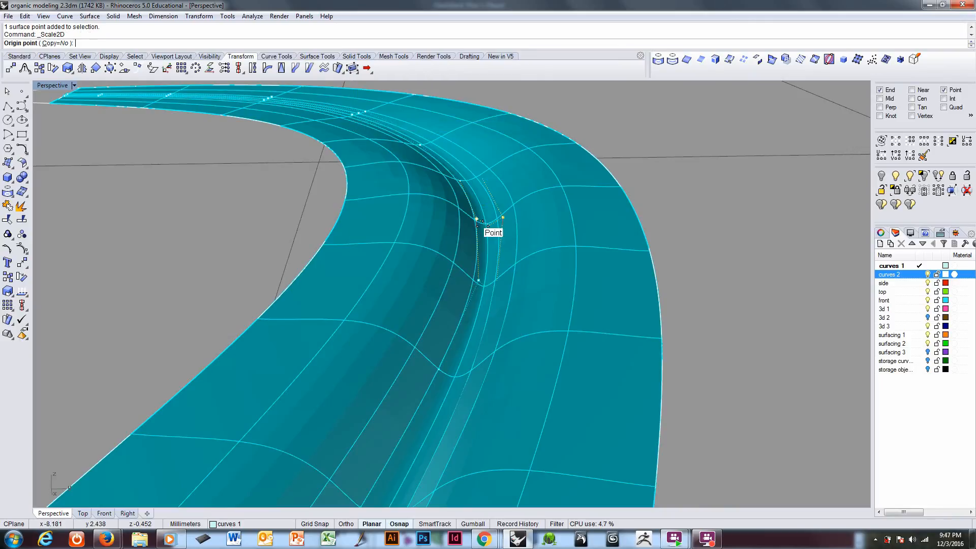
left_click(489, 224)
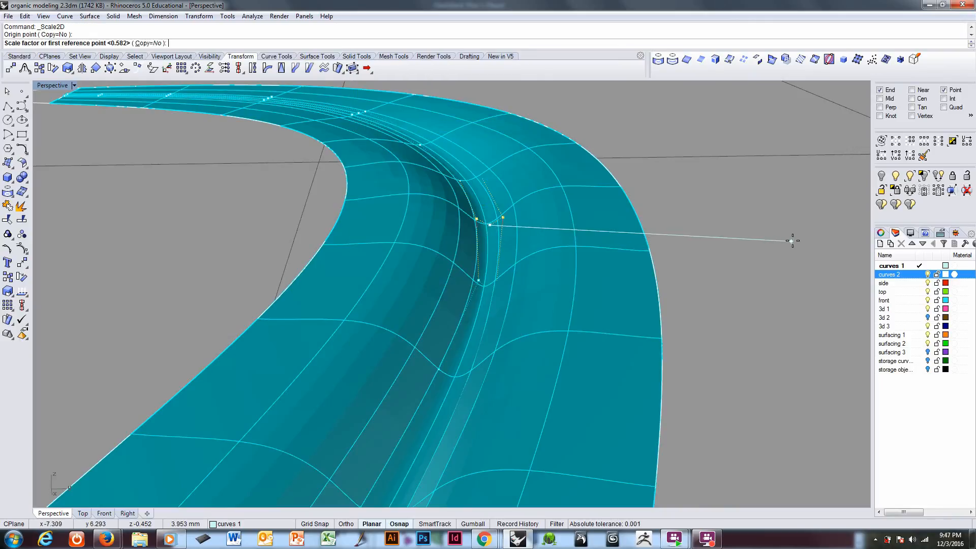
left_click(808, 240)
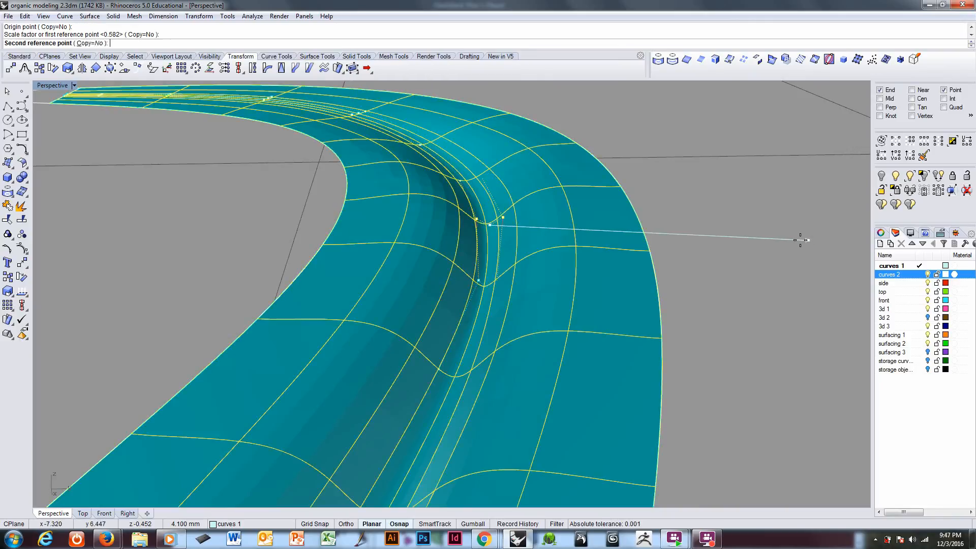
left_click(675, 239)
Step: Select all three visible control points at the following cross-section around the bend and 2D-scale them inward about the middle point
right_click_drag(520, 239, 482, 309)
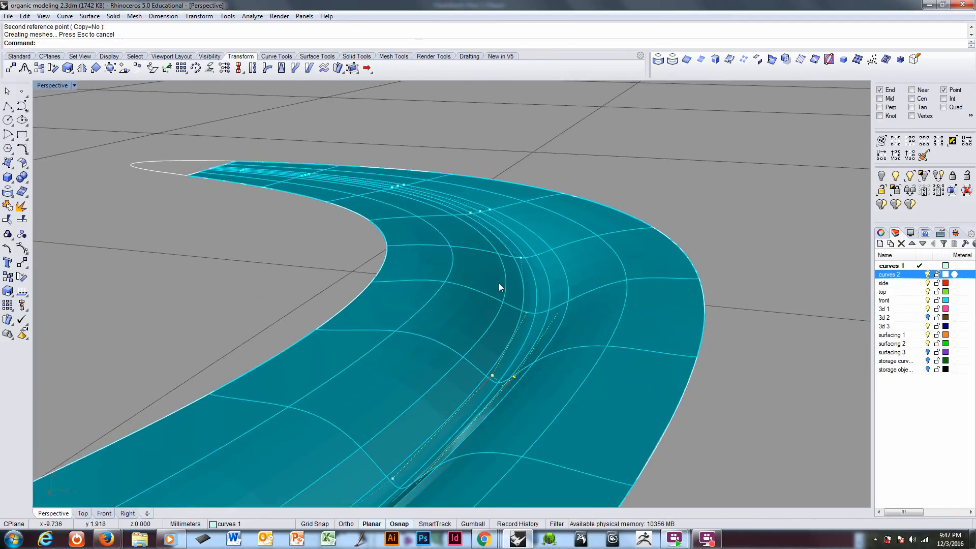
left_click_drag(500, 280, 586, 328)
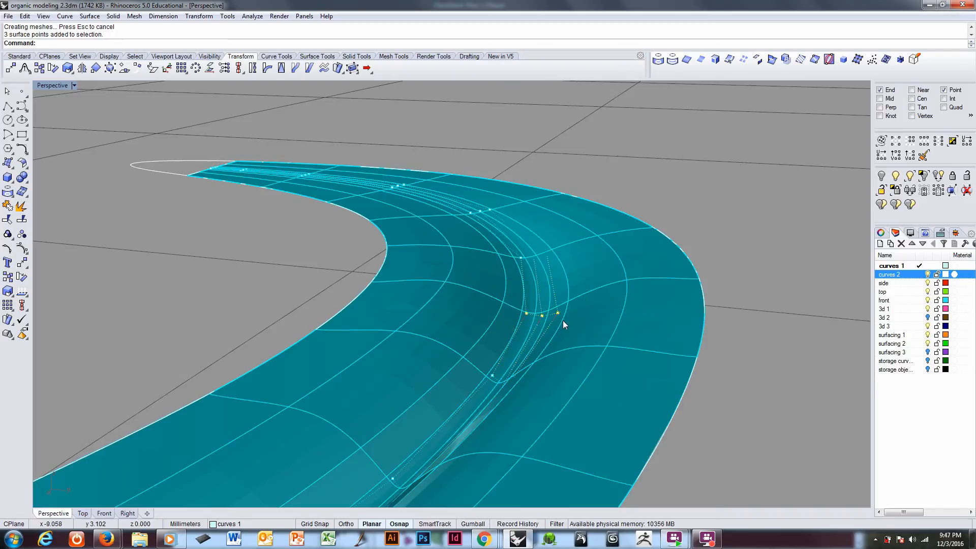
scroll(562, 311, "up", 2)
right_click(440, 45)
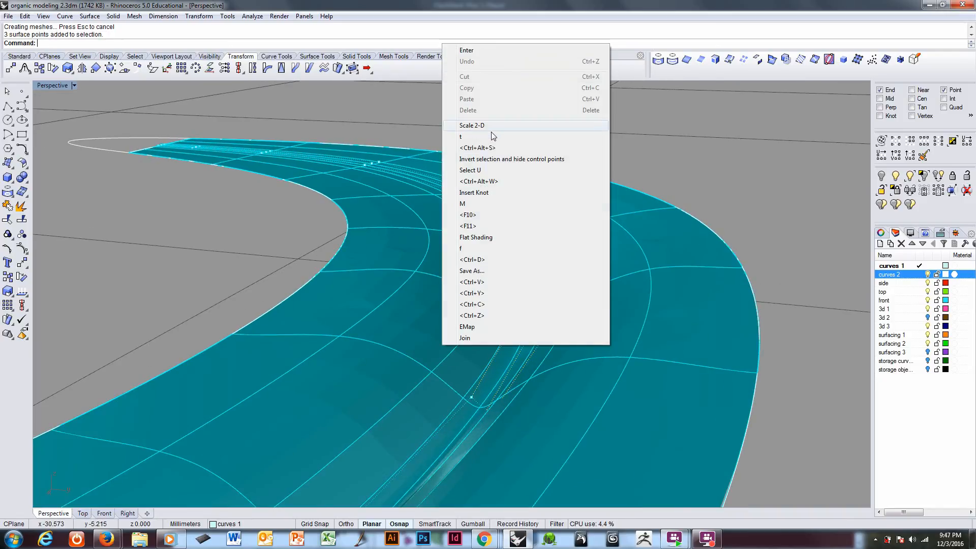
left_click(491, 129)
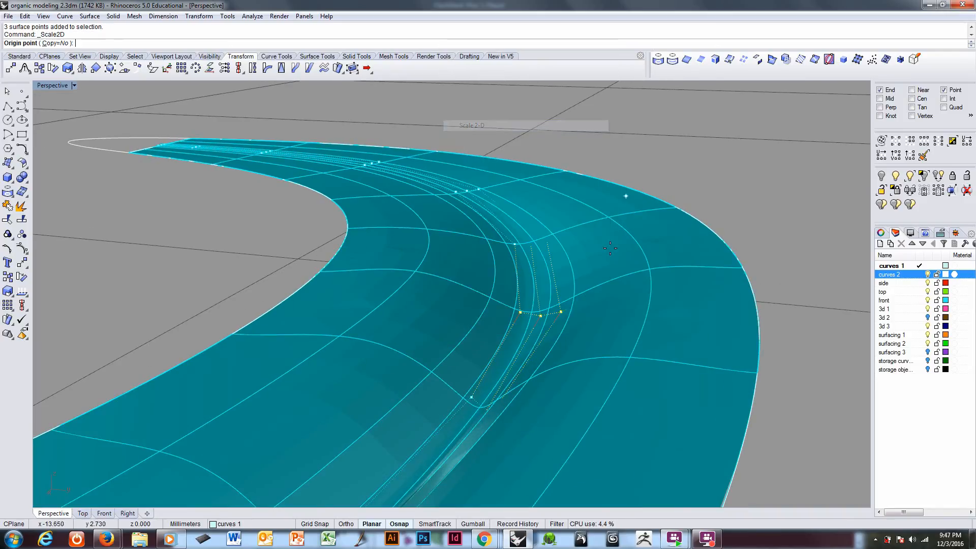
left_click(540, 316)
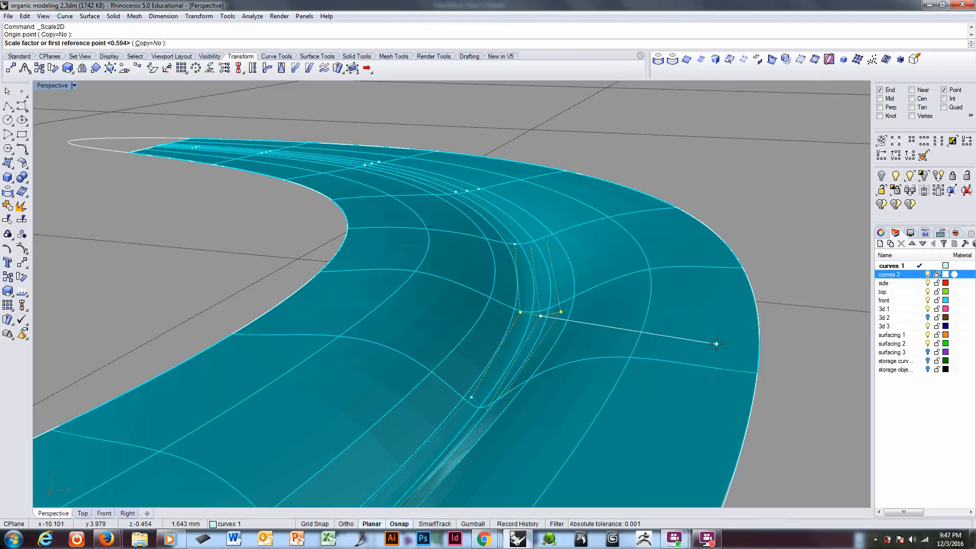
left_click(797, 352)
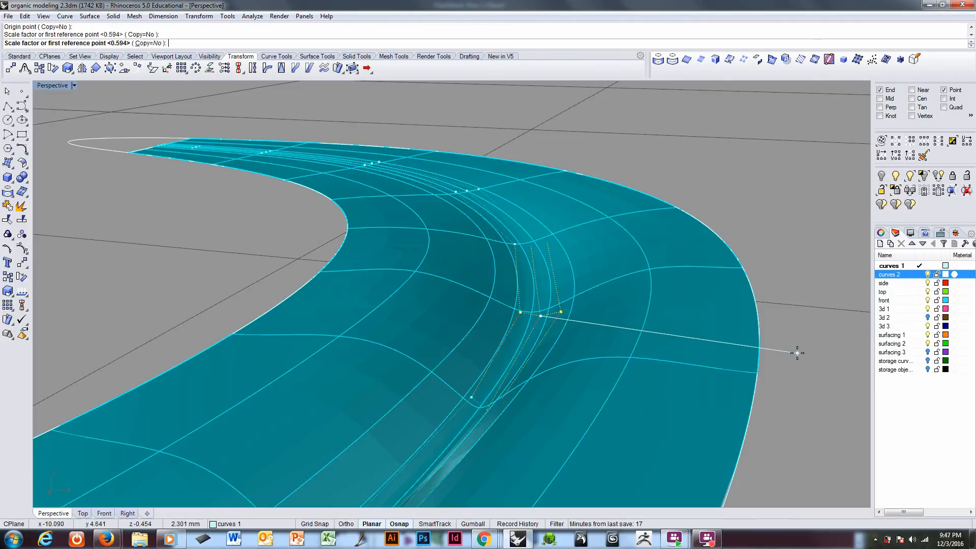
left_click(696, 343)
Step: Select the three control points one cross-section farther toward the strip's tip and 2D-scale them about their middle point by about 0.57
right_click_drag(693, 343, 482, 267)
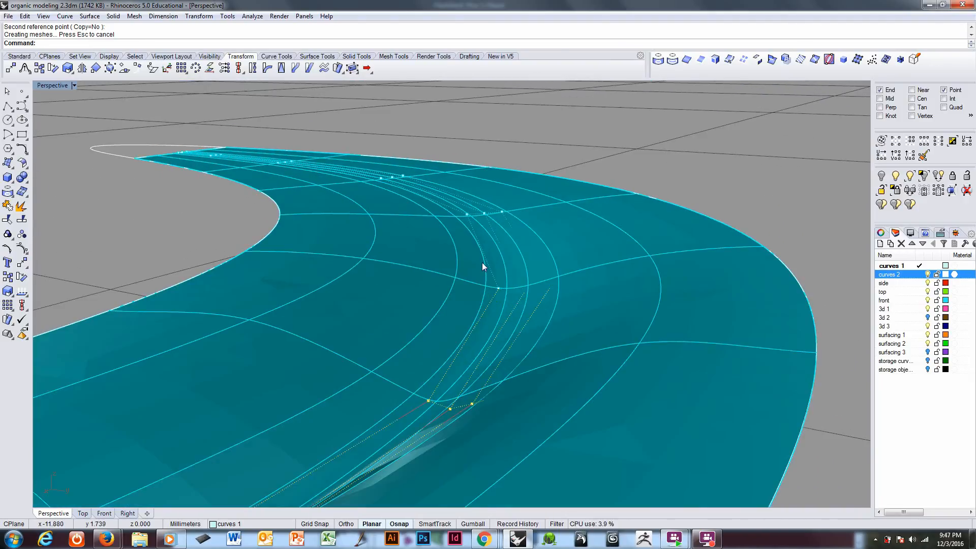
left_click_drag(482, 266, 587, 310)
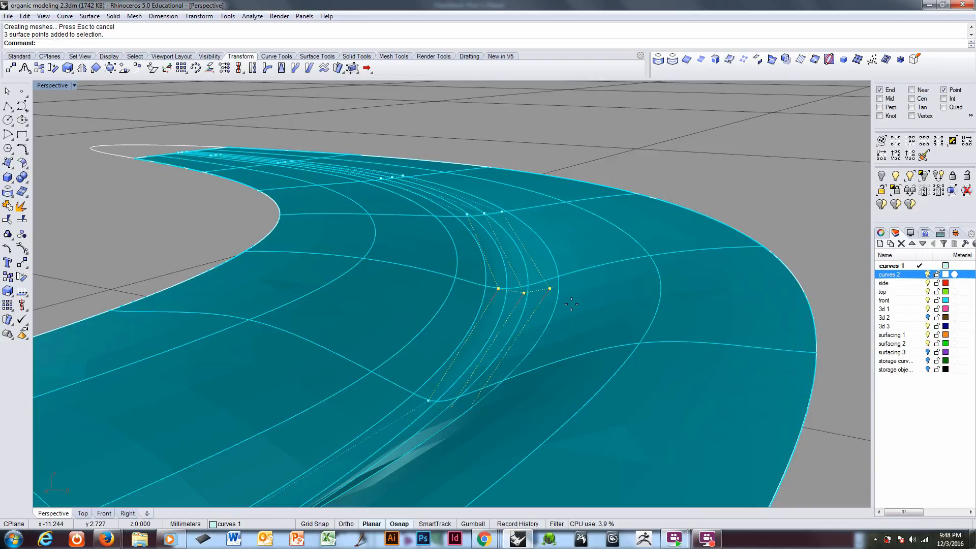
key("Return")
left_click(523, 293)
left_click(708, 320)
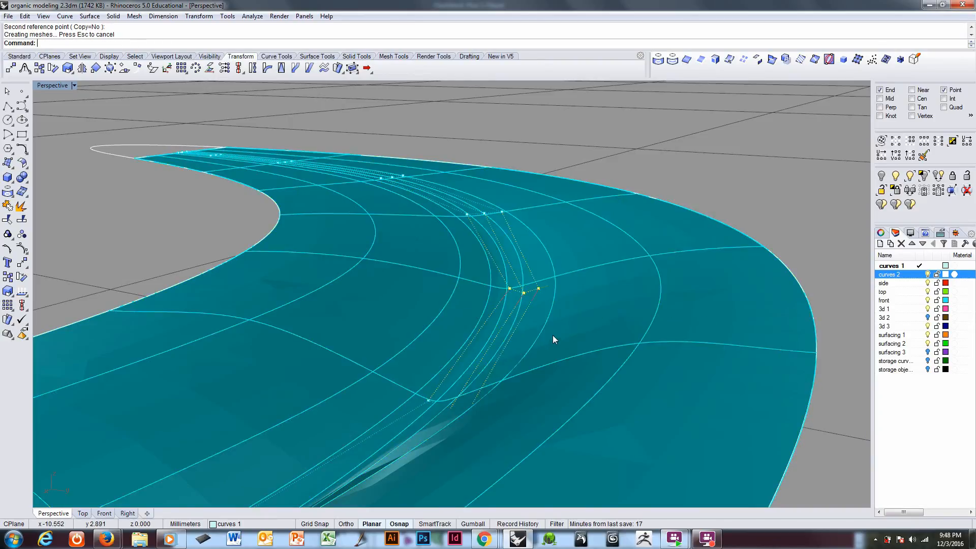
Step: Examine the narrowed channel around the bend and along the strip toward its opposite half
right_click_drag(554, 338, 498, 288)
scroll(526, 290, "down", 2)
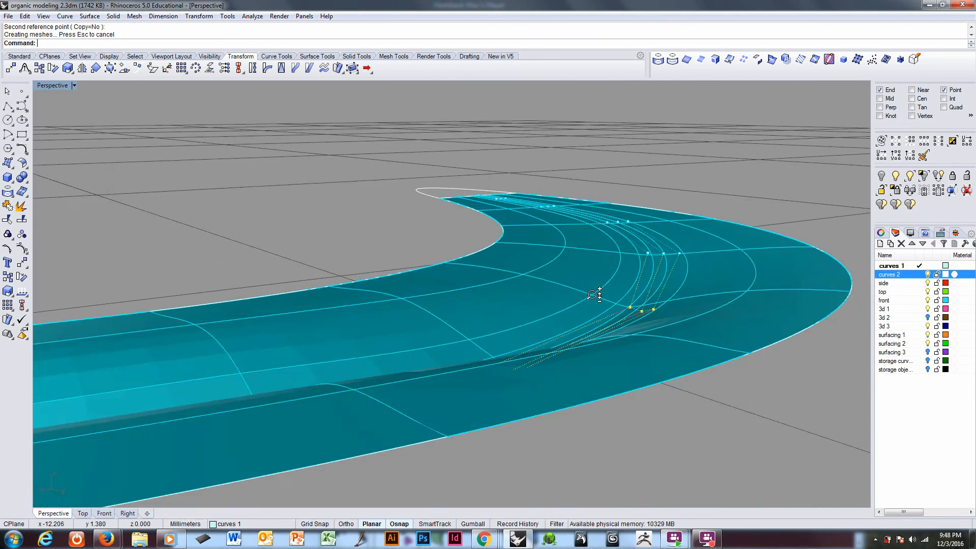
right_click_drag(599, 294, 503, 358)
scroll(359, 249, "down", 4)
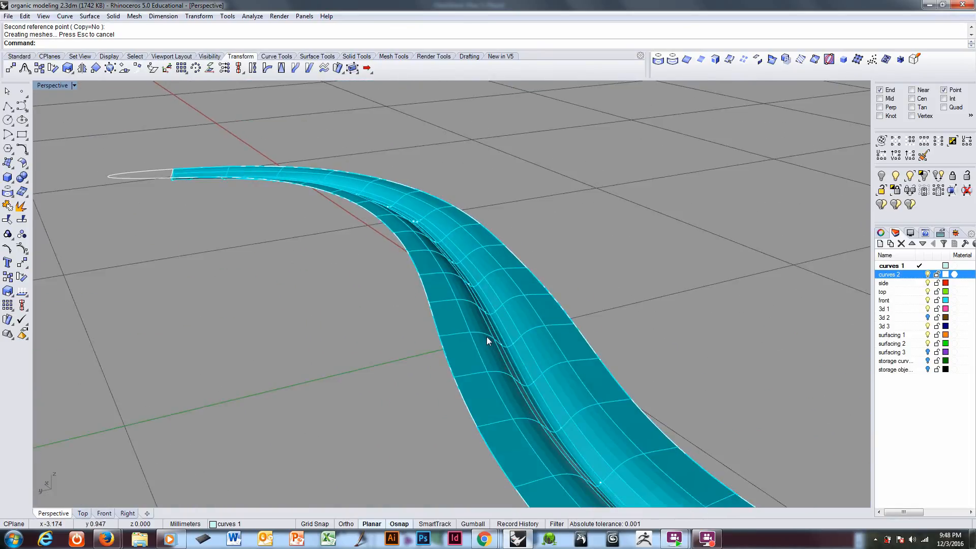
right_click_drag(359, 253, 435, 303, "shift")
right_click_drag(399, 247, 498, 346)
right_click_drag(326, 233, 598, 449, "shift")
scroll(285, 181, "up", 3)
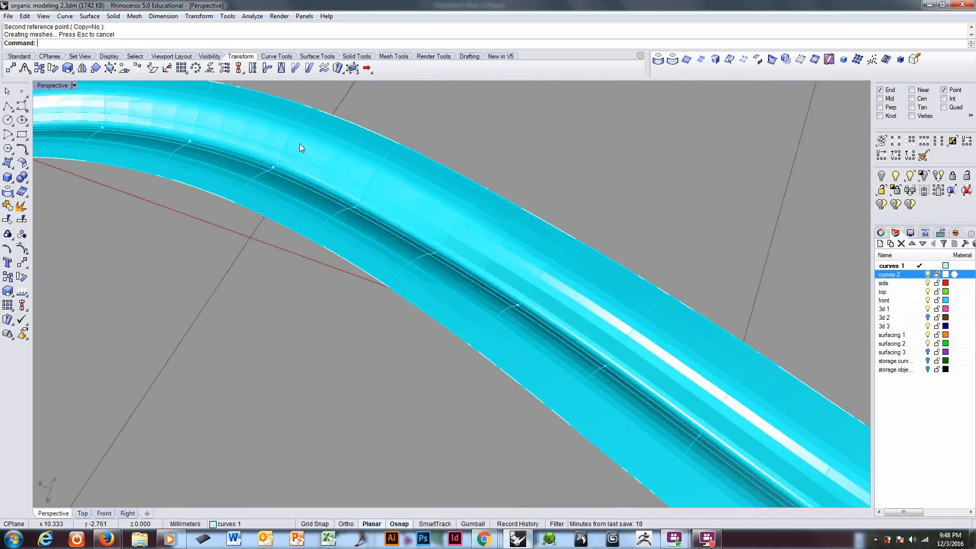
right_click_drag(300, 147, 374, 432, "shift")
scroll(330, 239, "up", 3)
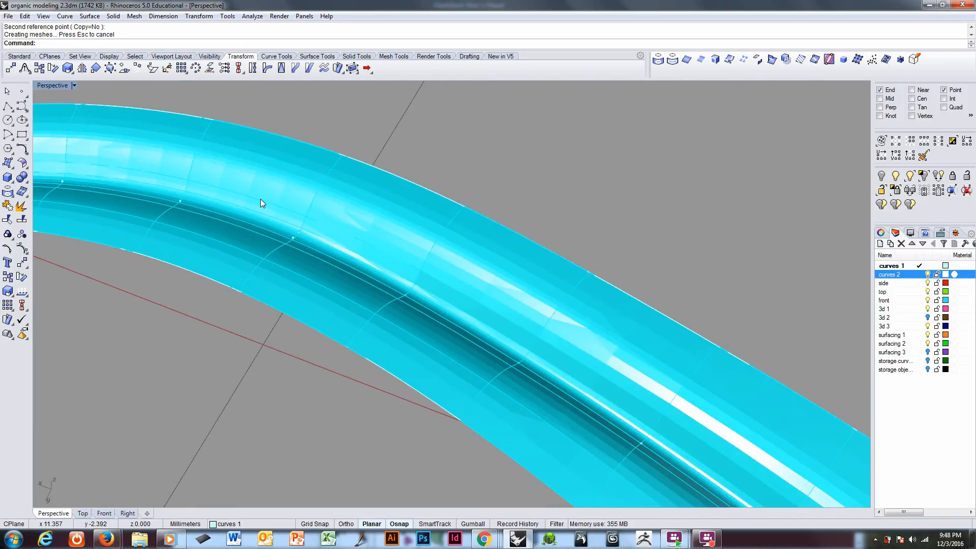
Step: Select the three control points at a cross-section in the strip's opposite bend and 2D-scale them inward about the middle point
left_click_drag(256, 199, 340, 270)
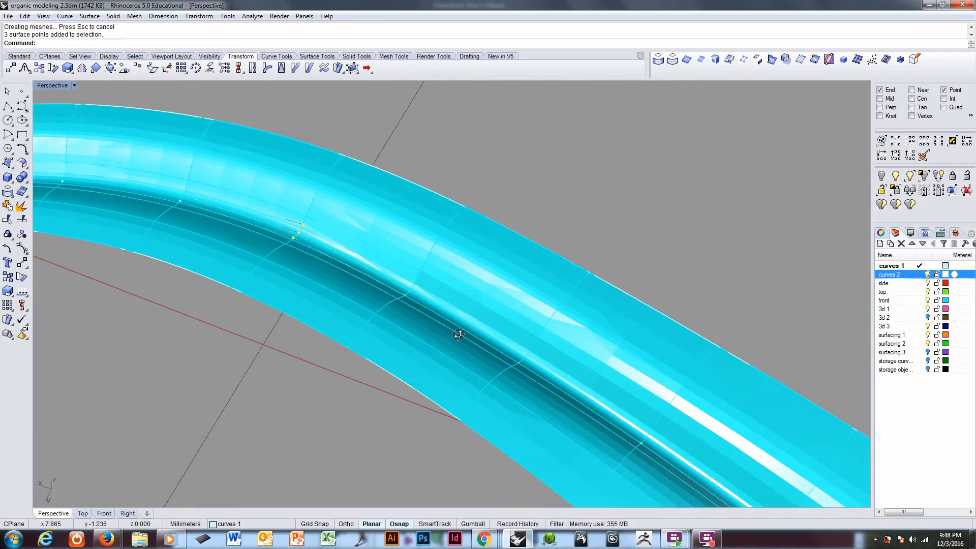
right_click_drag(460, 332, 610, 291)
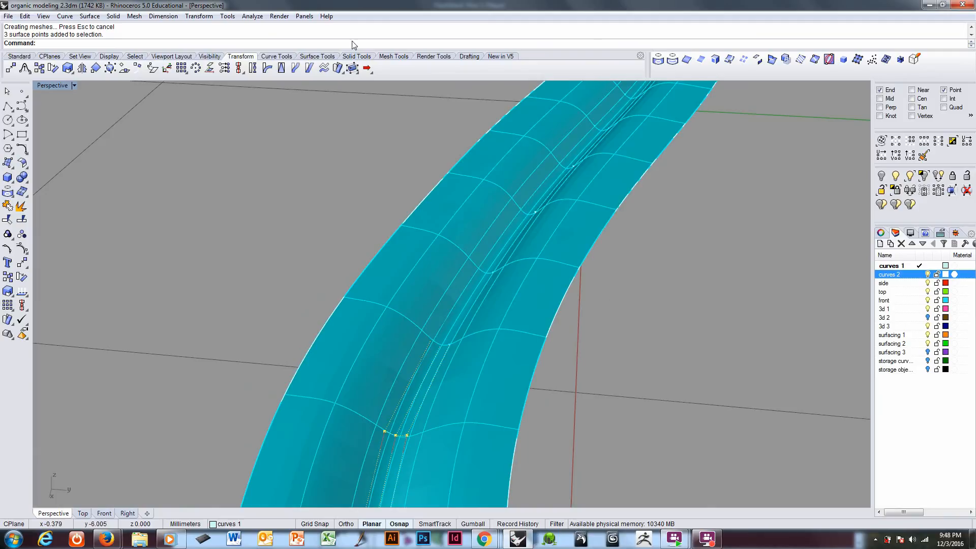
right_click(359, 47)
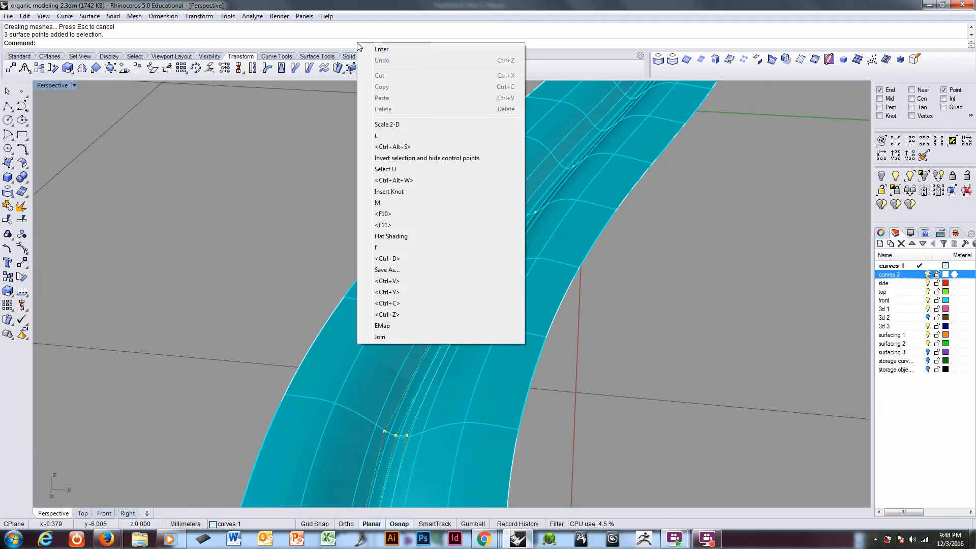
left_click(387, 124)
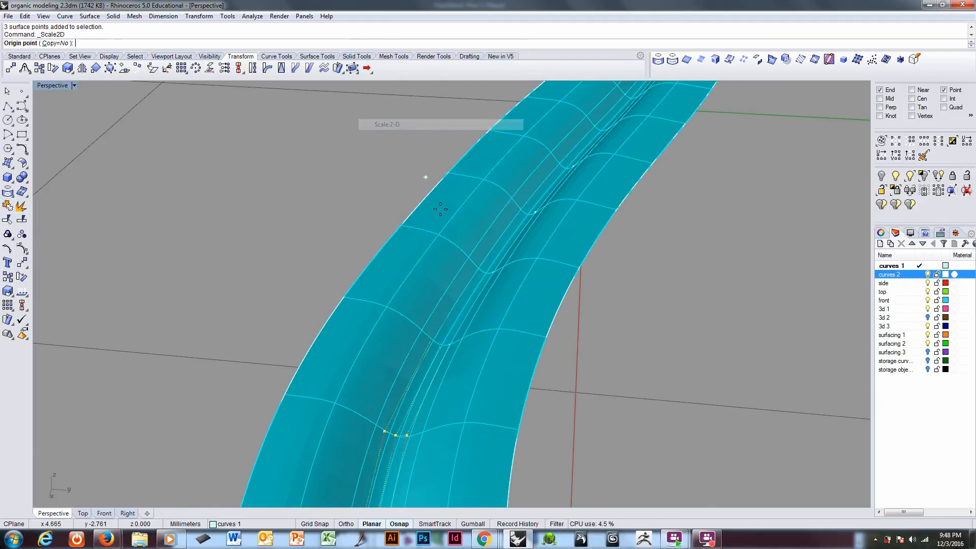
left_click(396, 434)
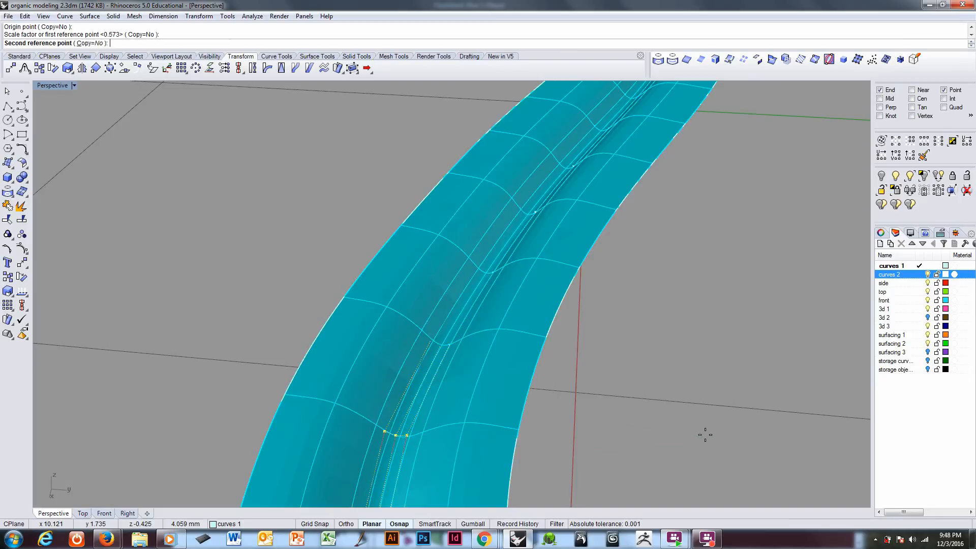
left_click(707, 435)
left_click(605, 440)
mouse_move(478, 452)
right_mouse_down()
mouse_move(473, 415)
mouse_move(472, 434)
right_mouse_up()
scroll(464, 460, "up", 3)
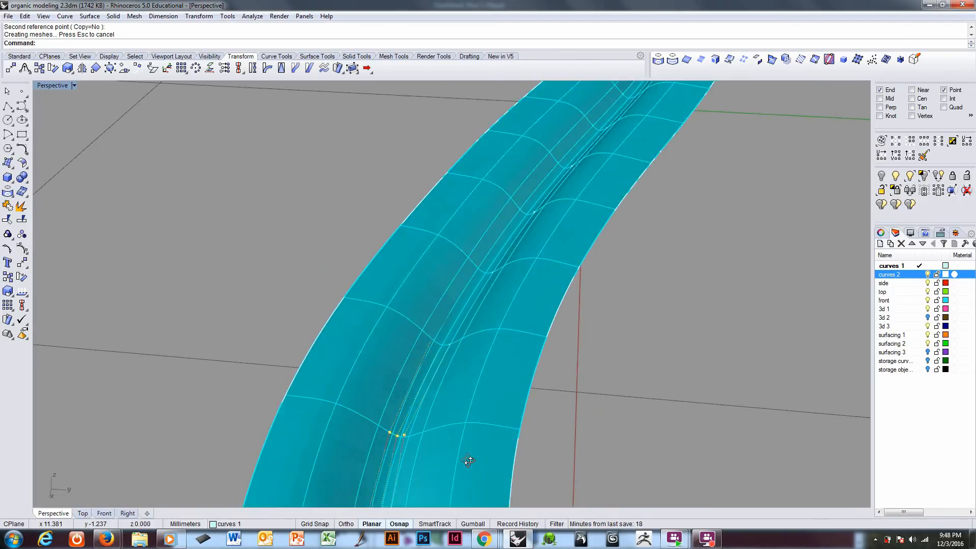
Step: Select the three centreline control points at the next cross-section along the strip and 2D-scale them about the middle point by about 0.67
left_click_drag(417, 331, 489, 371)
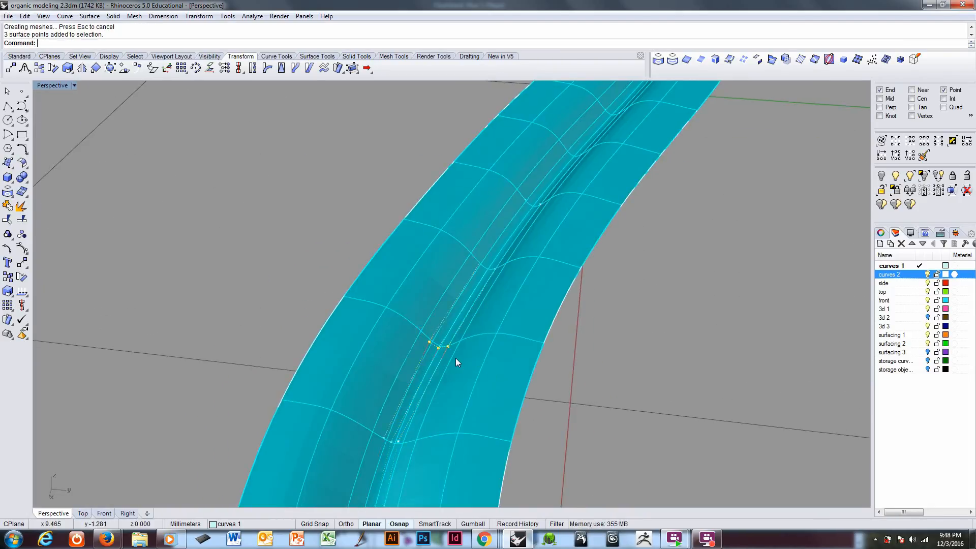
right_click(457, 360)
left_click(441, 349)
left_click(631, 390)
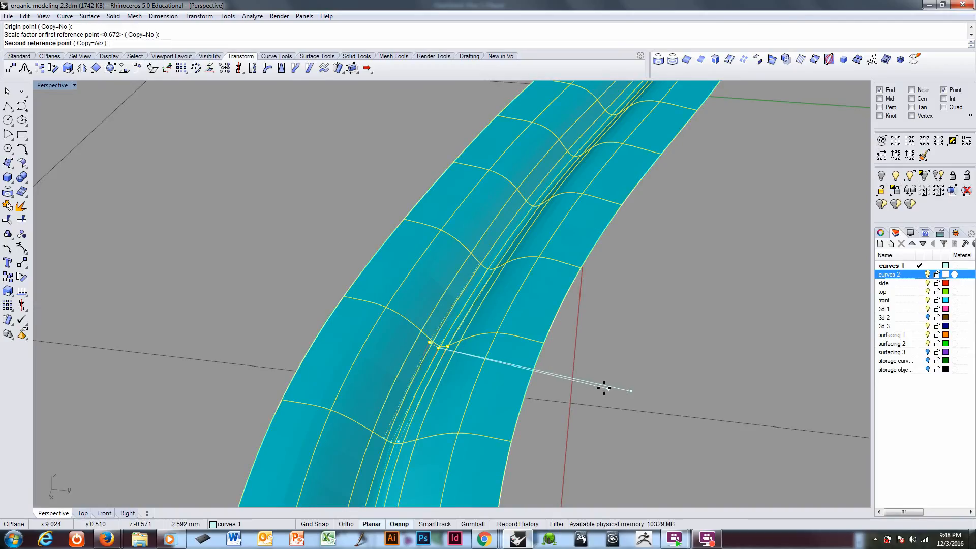
left_click(561, 387)
scroll(464, 345, "up", 4)
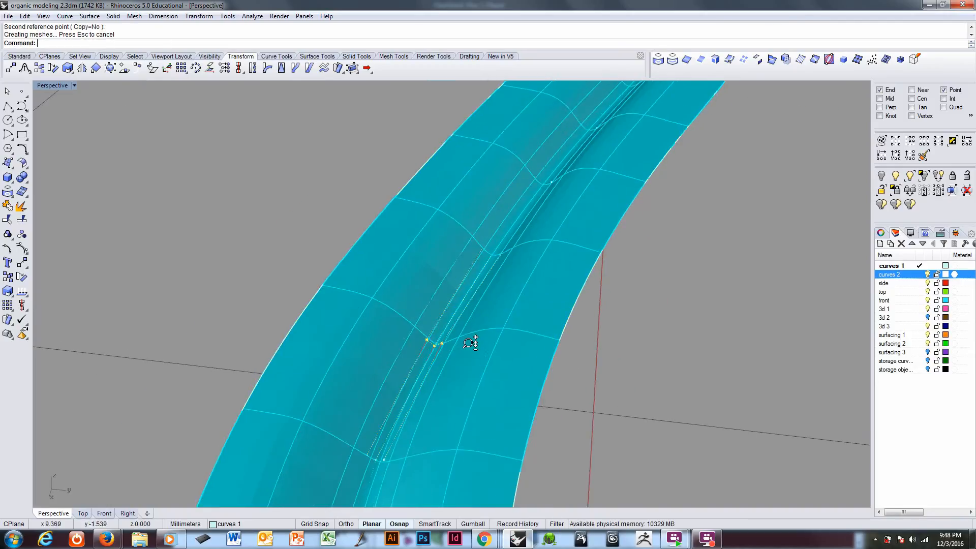
Step: Select the three centreline control points one cross-section farther along the straighter stretch and 2D-scale them inward about the middle point
scroll(435, 321, "down", 5)
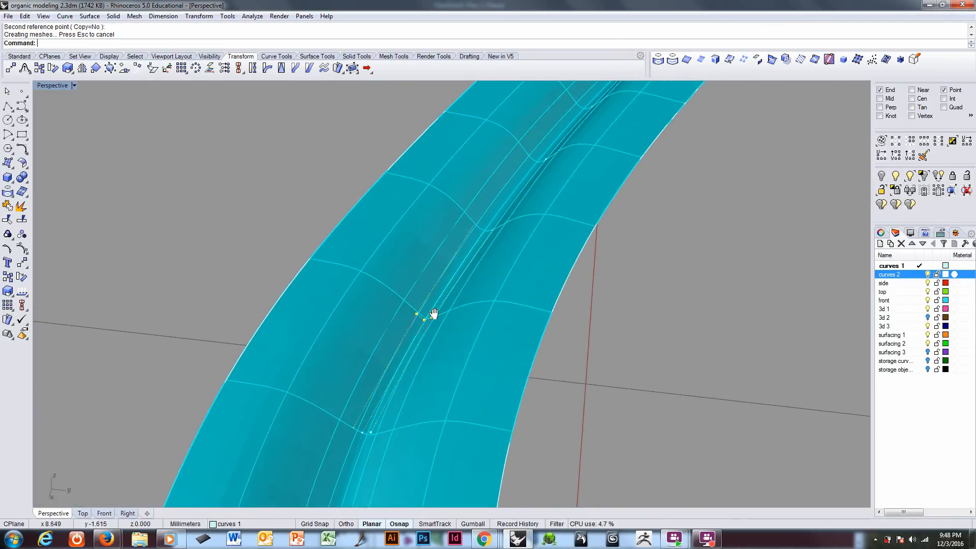
key("Return")
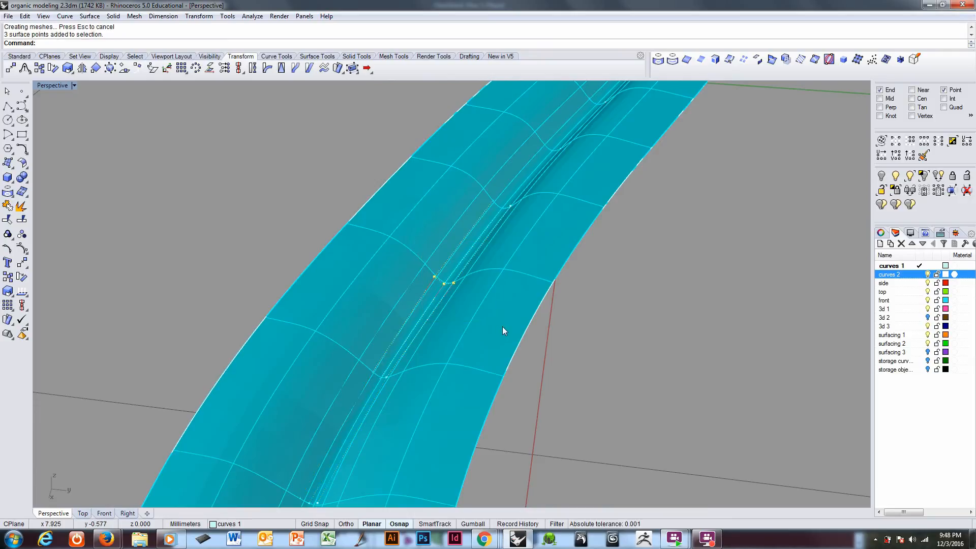
left_click(443, 283)
left_click(661, 372)
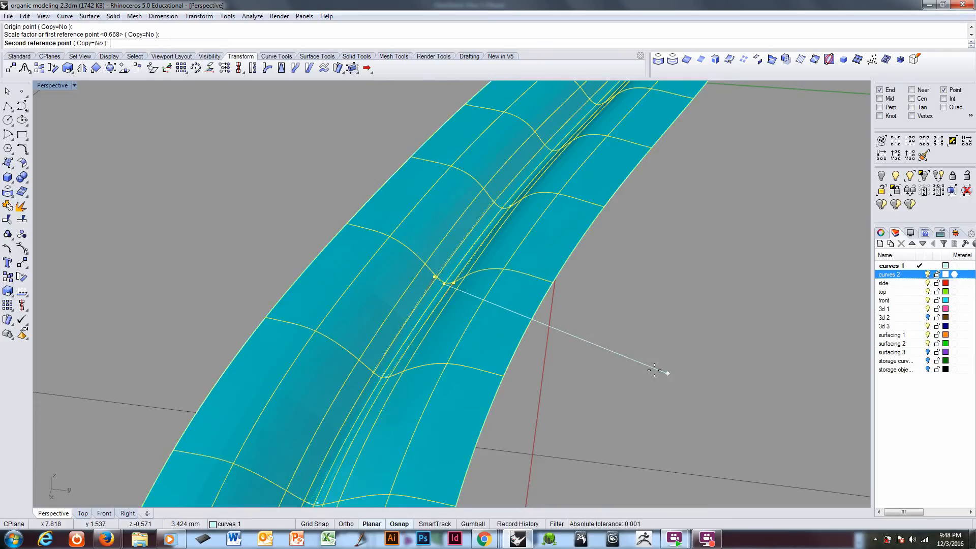
left_click(555, 352)
Step: In wireframe display, select the groove's bottom control points at three consecutive cross-sections and lower them slightly along Z, then deselect them
right_click_drag(556, 350, 482, 388)
scroll(445, 337, "up", 3)
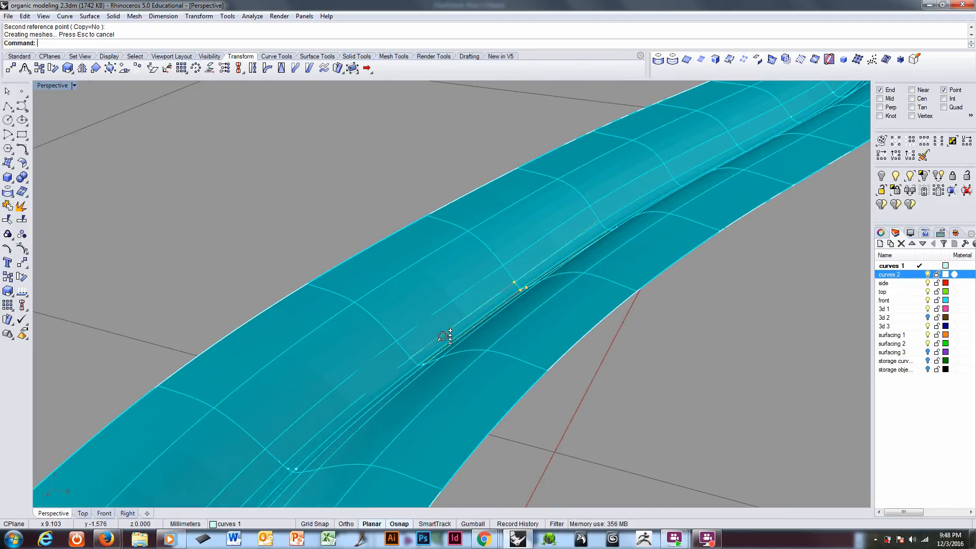
key("ctrl+alt+w")
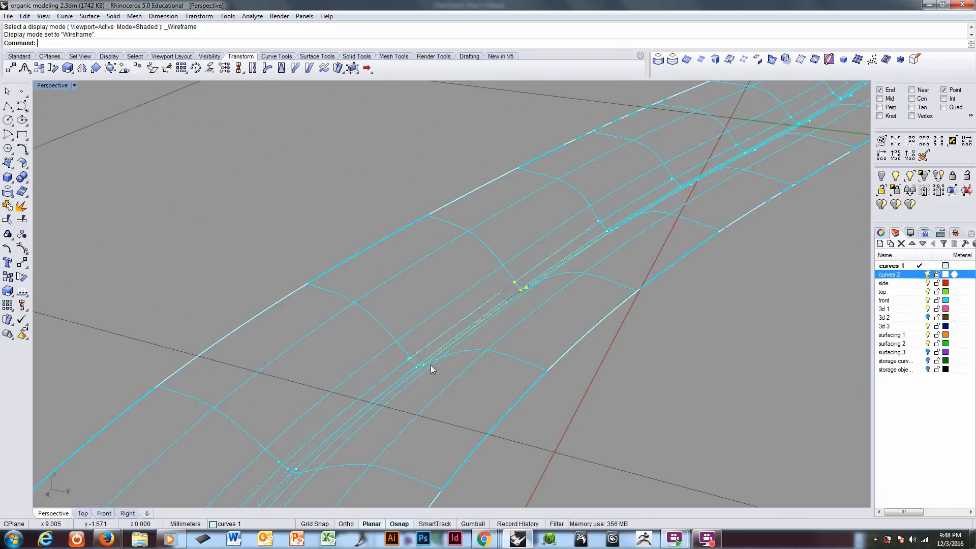
left_click(415, 367)
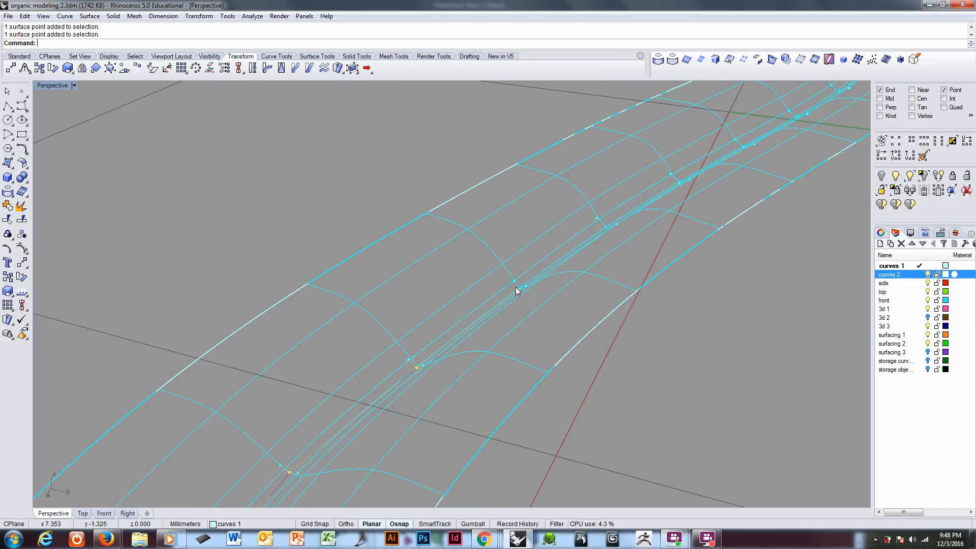
scroll(504, 351, "down", 2)
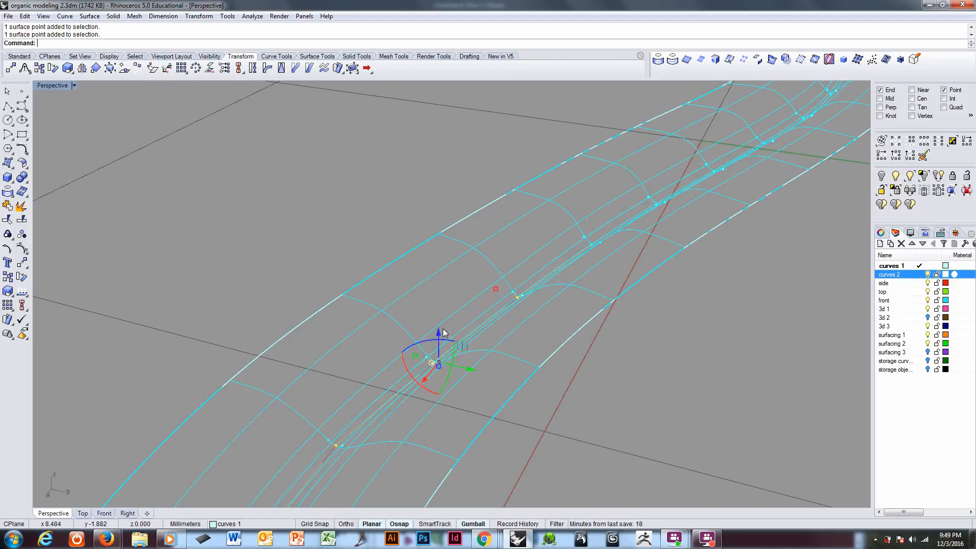
left_click_drag(437, 331, 438, 332)
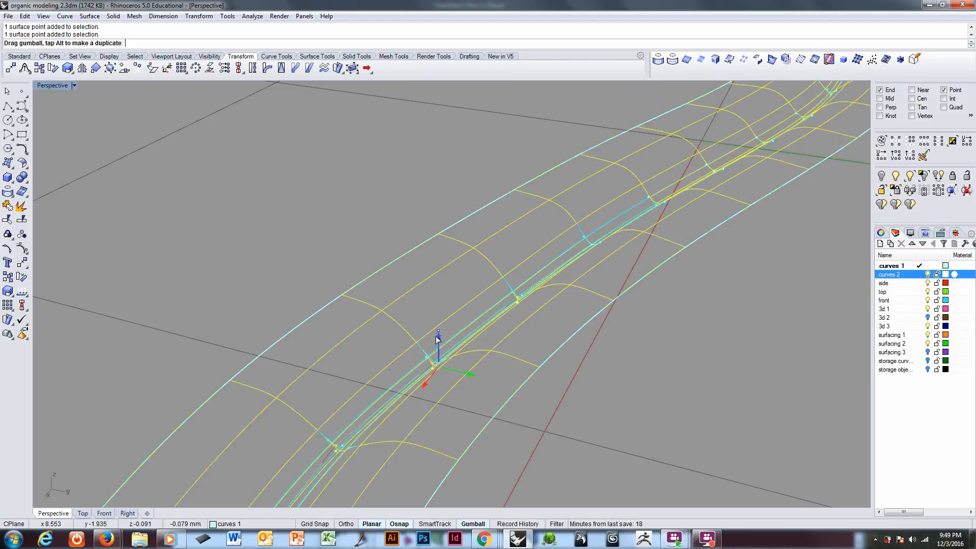
left_click_drag(436, 337, 437, 340)
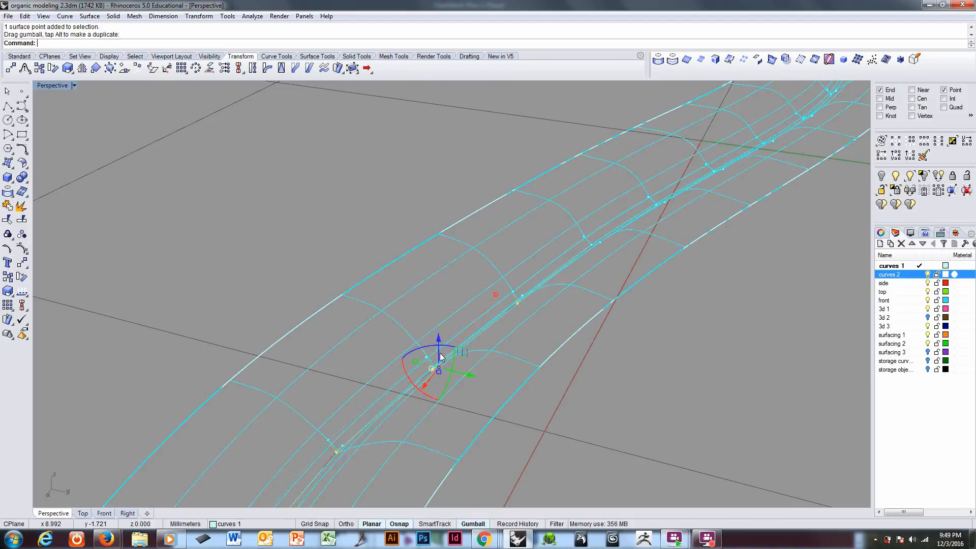
scroll(441, 351, "up", 4)
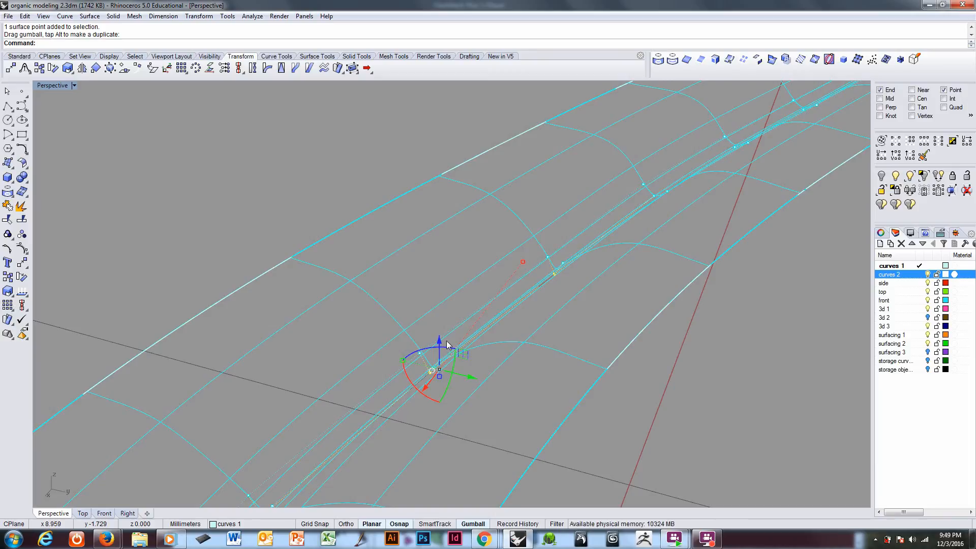
key("Escape")
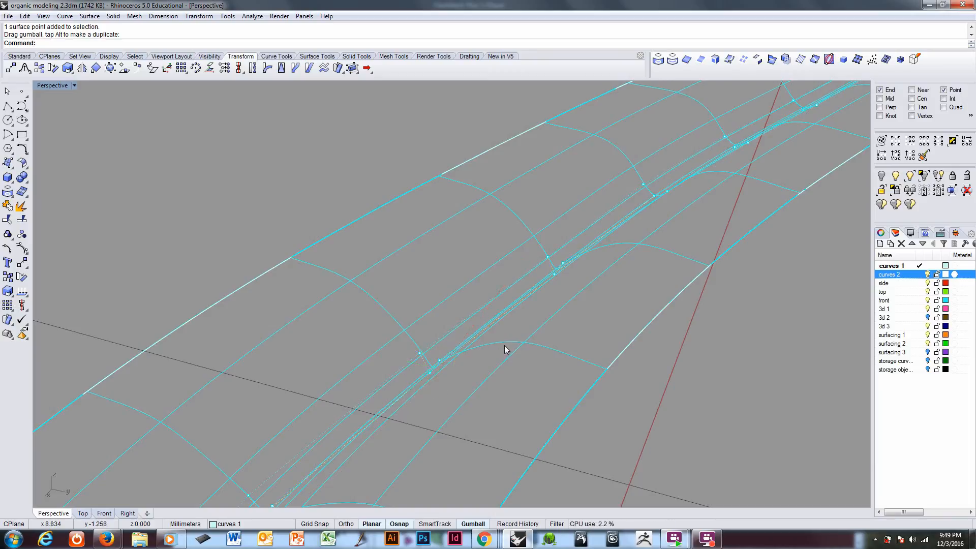
Step: Examine the channel in shaded display along its length and around the opposite bend, checking the groove's depth and smoothness
key("ctrl+alt+s")
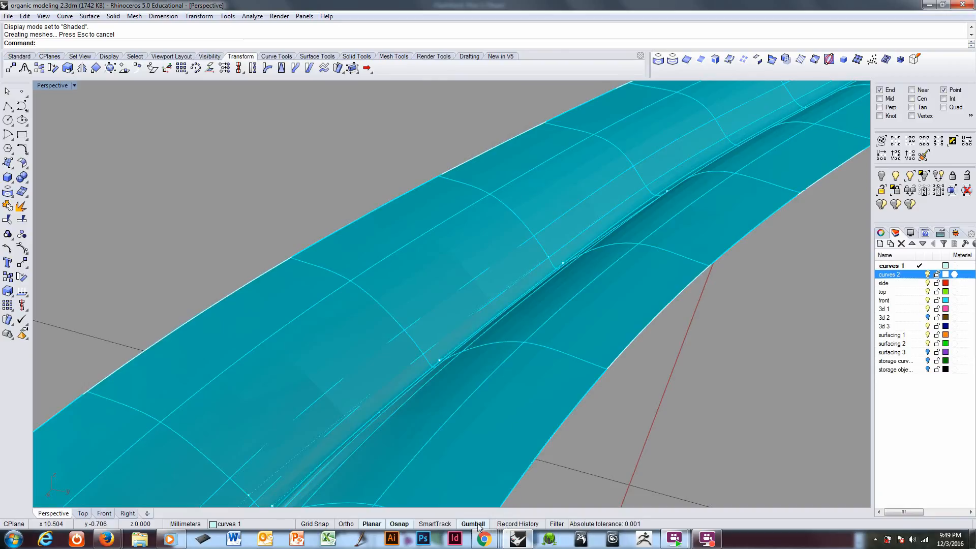
right_click_drag(422, 383, 532, 379)
scroll(350, 203, "down", 10)
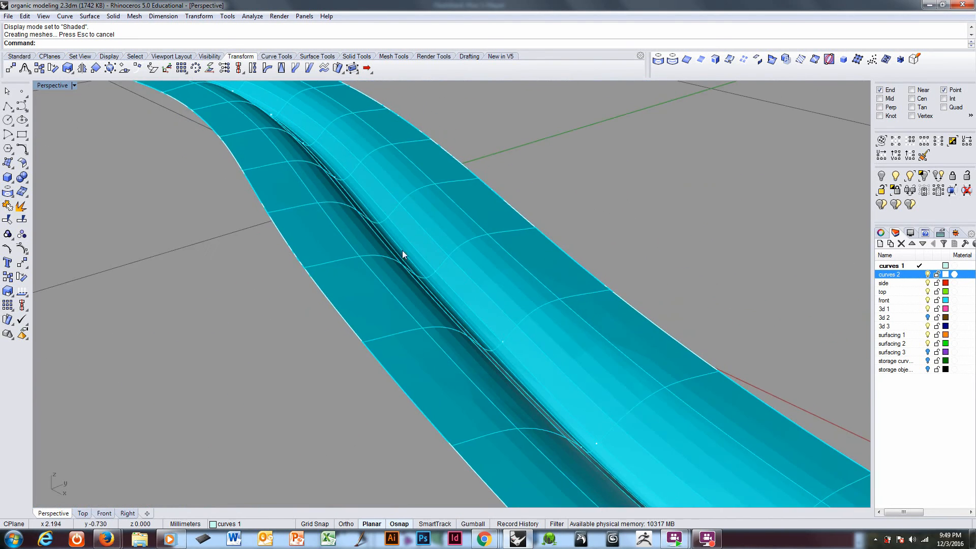
right_click_drag(362, 204, 403, 365, "shift")
scroll(376, 275, "up", 4)
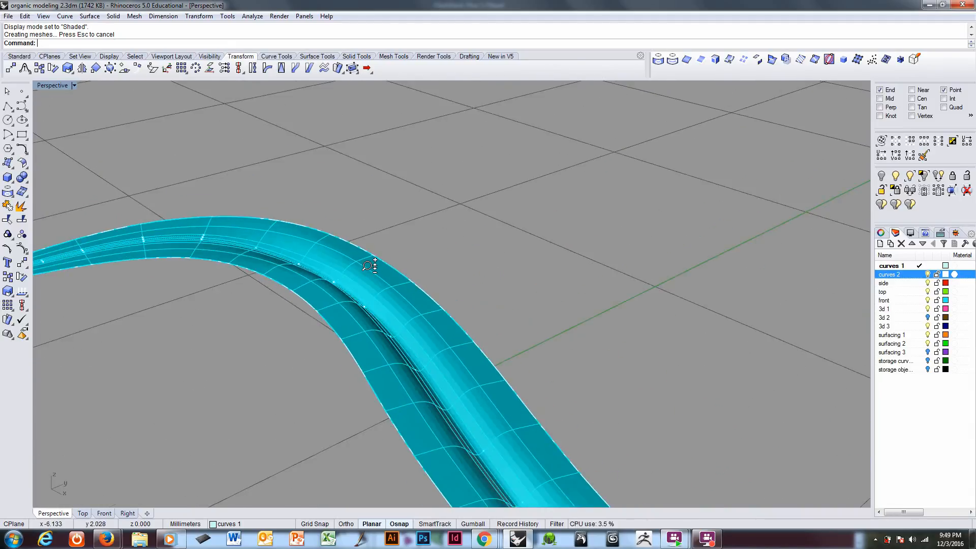
right_click_drag(372, 265, 253, 289)
right_click_drag(626, 326, 204, 374, "shift")
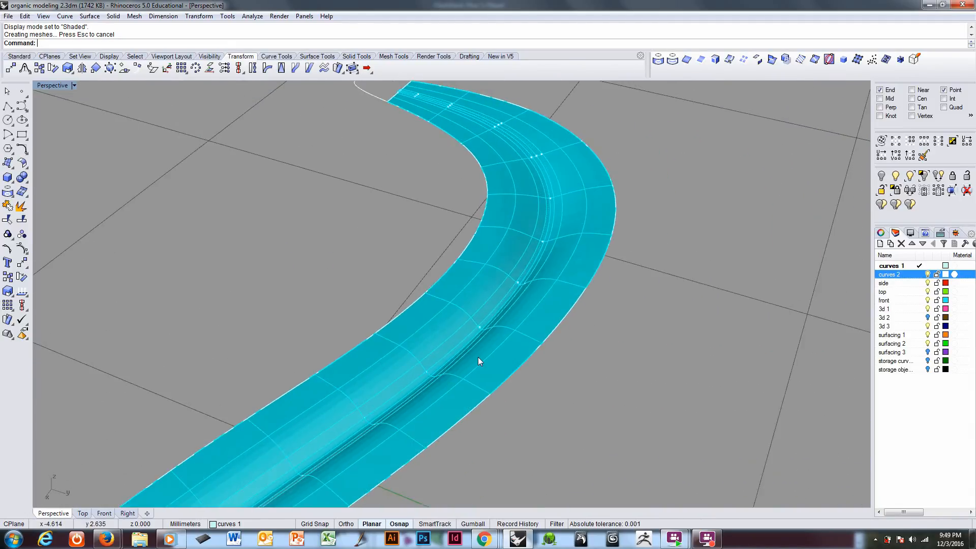
scroll(508, 309, "up", 5)
right_click_drag(509, 307, 508, 312)
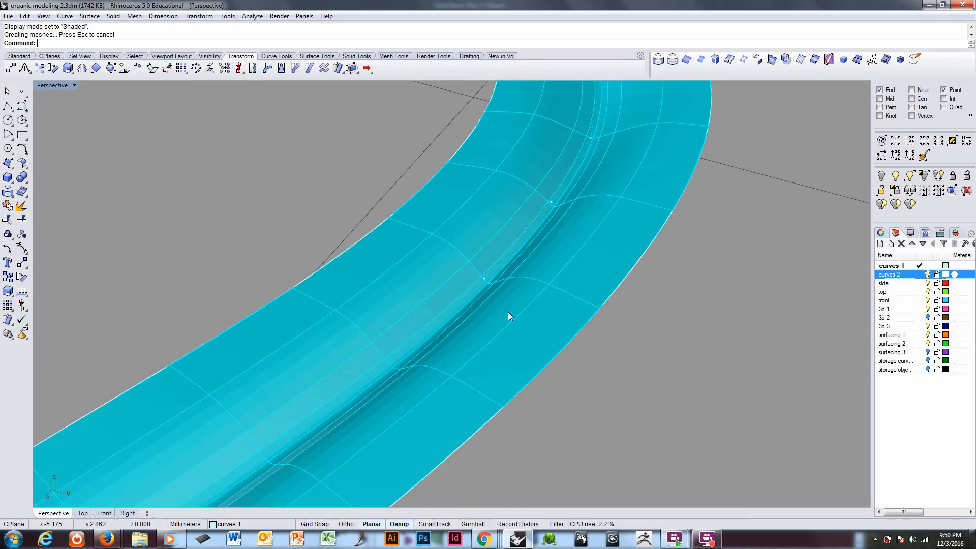
Step: In wireframe display, select the groove's bottom control points at three consecutive cross-sections approaching the far bend and lower them slightly along Z
key("ctrl+alt+w")
mouse_move(505, 320)
right_mouse_down()
mouse_move(518, 298)
mouse_move(432, 348)
mouse_move(439, 326)
right_mouse_up()
left_click(431, 345)
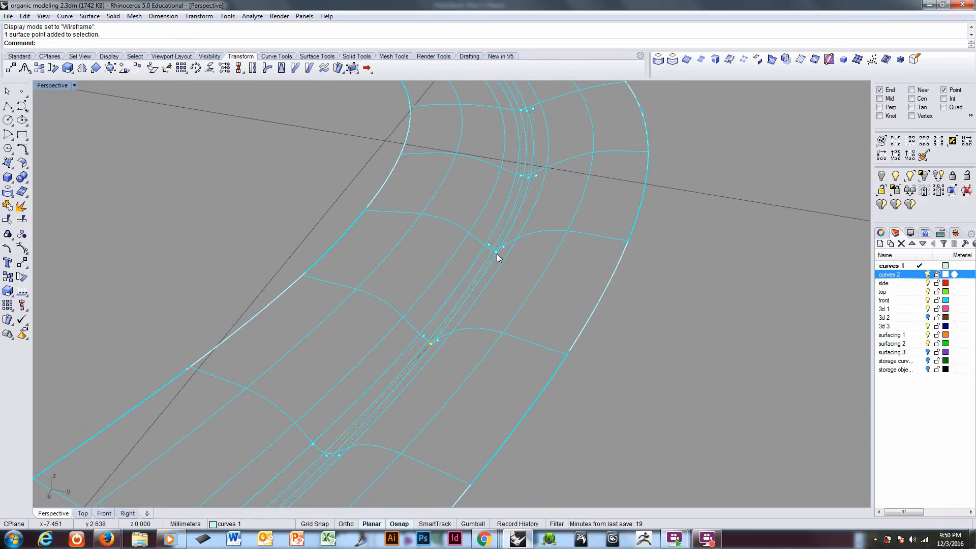
left_click(496, 253)
scroll(489, 300, "down", 4)
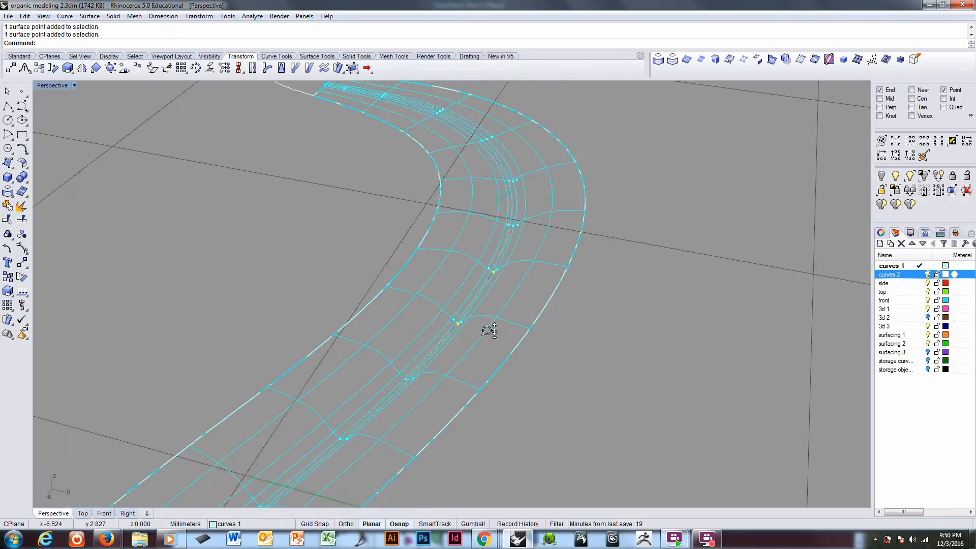
scroll(481, 340, "up", 3)
scroll(518, 231, "up", 2)
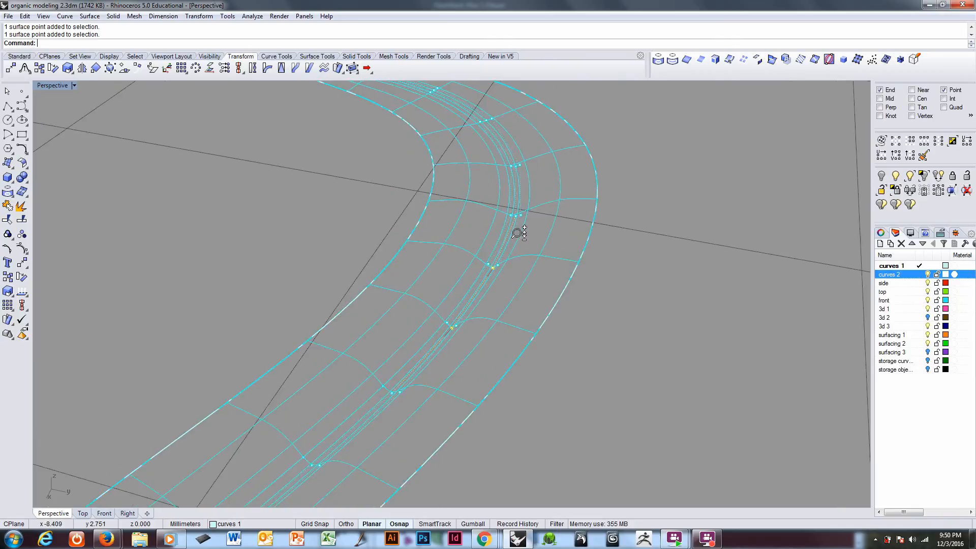
right_click_drag(515, 217, 527, 391)
left_click(466, 524)
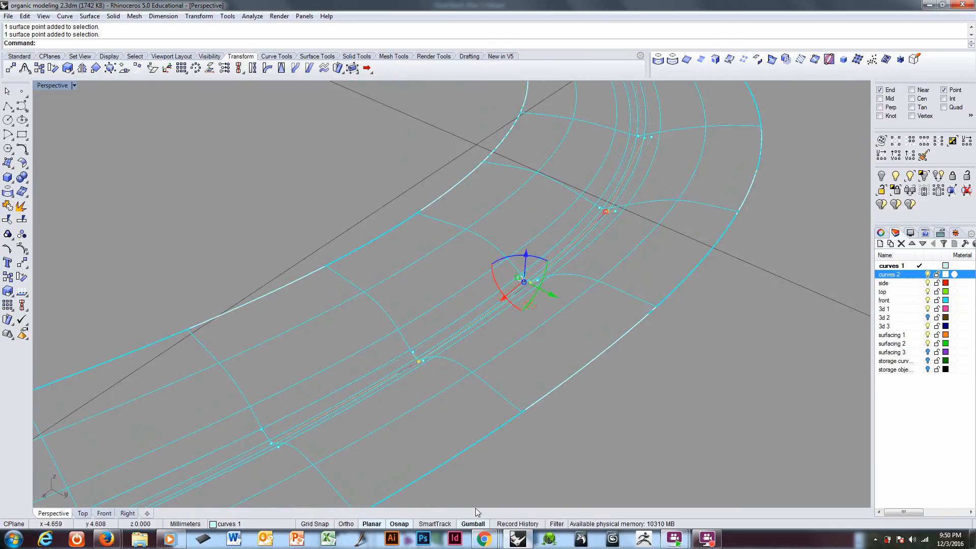
left_click_drag(528, 259, 527, 268)
right_click_drag(511, 354, 497, 327)
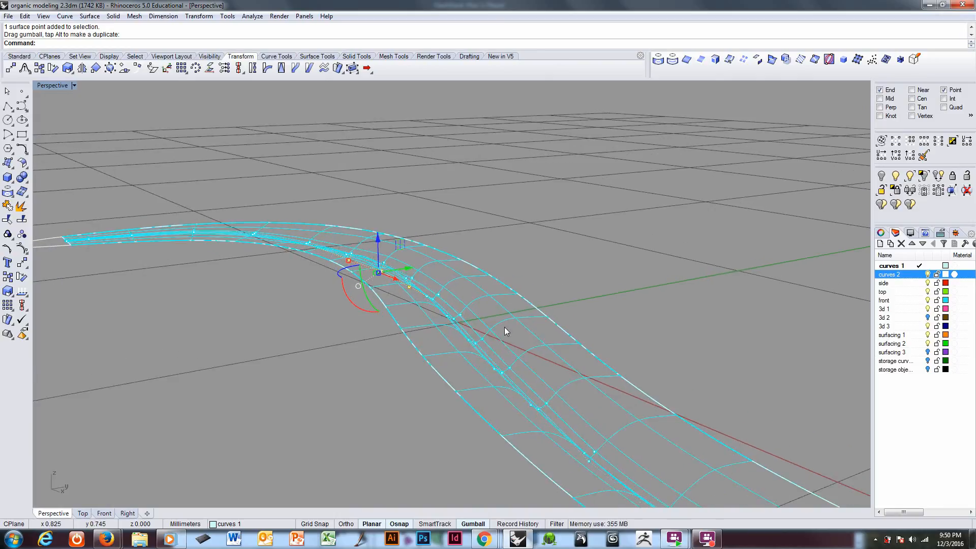
key("Escape")
Step: Turn the strip surface's control points off and on again so that its complete point grid is displayed
key("F10")
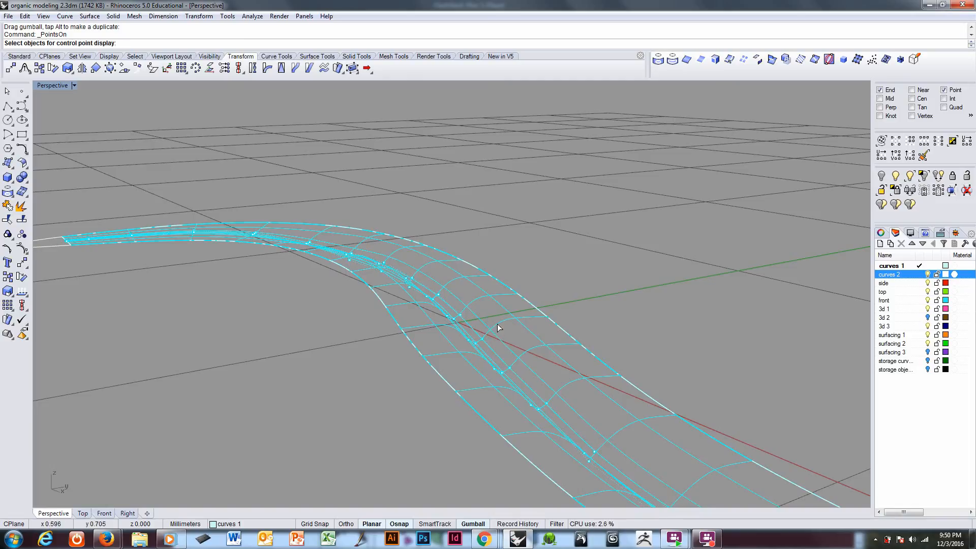
key("F11")
left_click(498, 328)
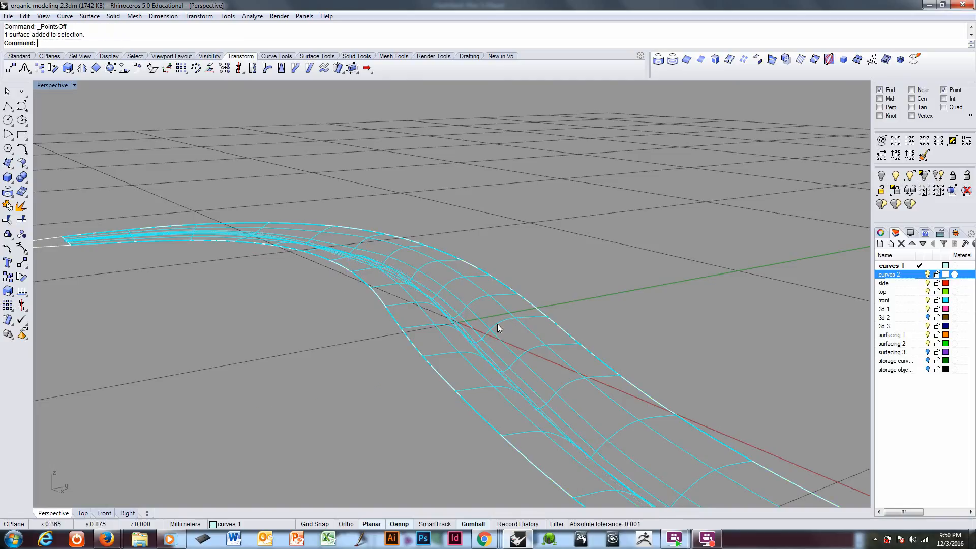
key("F10")
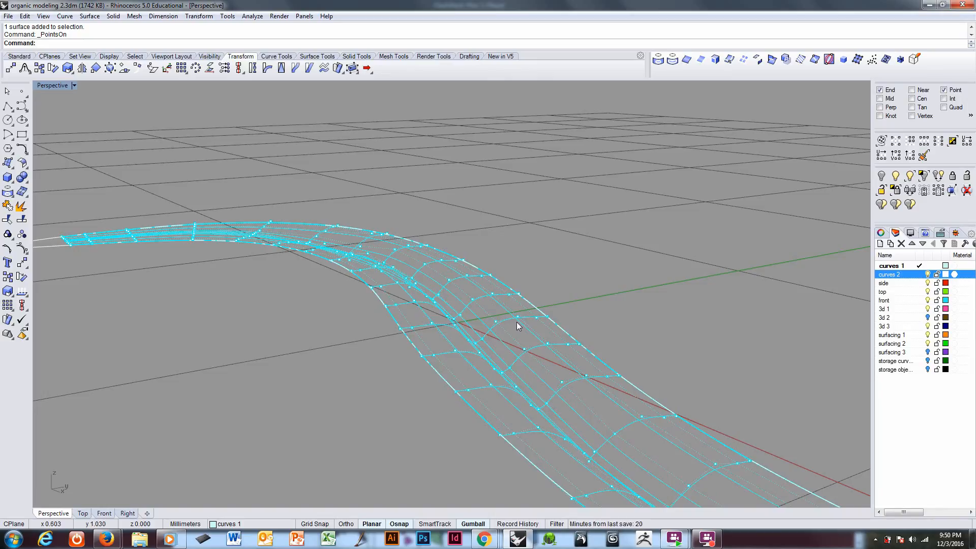
Step: Keep only the two lengthwise control-point rows between the groove and the outer edges, hiding all other control points
left_click(517, 317)
right_click_drag(500, 361, 418, 371)
left_click(410, 363, "shift")
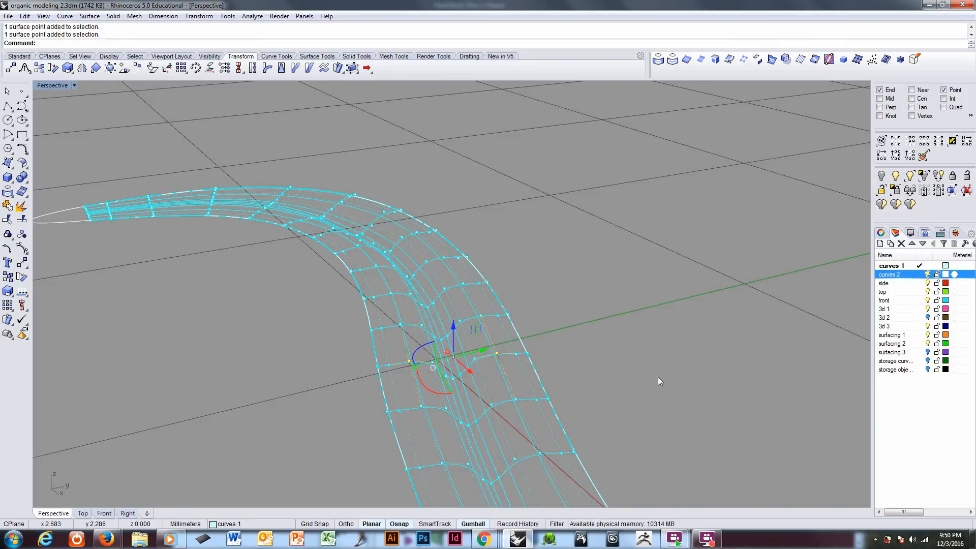
left_click(928, 152)
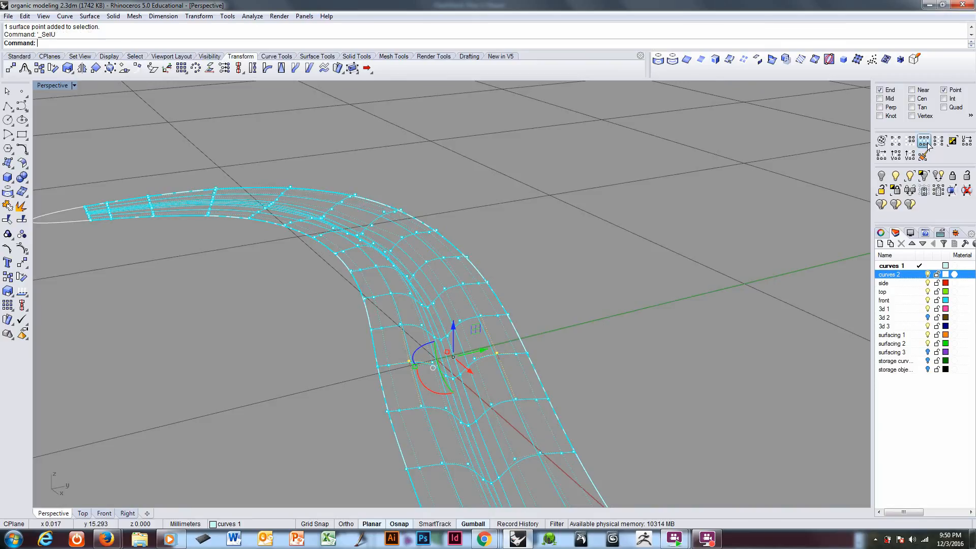
left_click(935, 190)
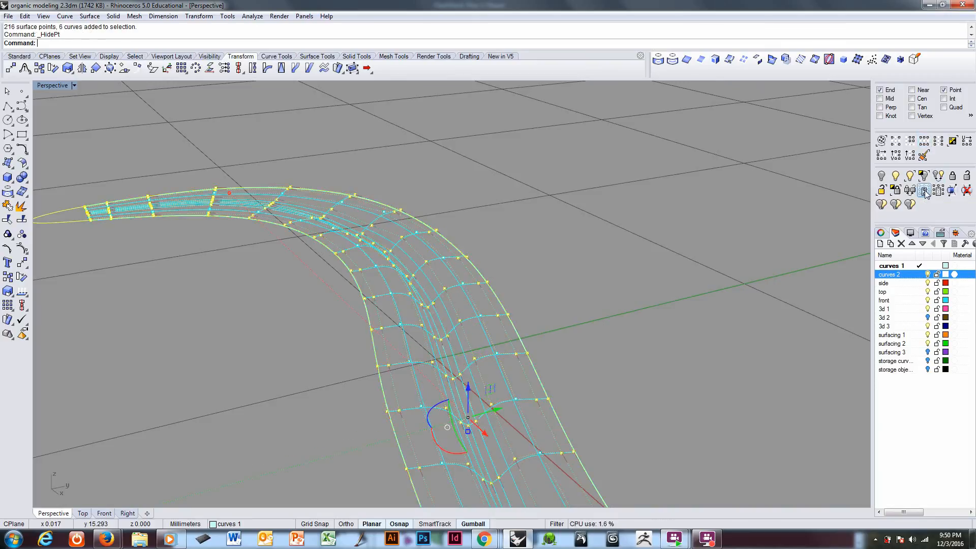
right_click_drag(557, 419, 574, 407)
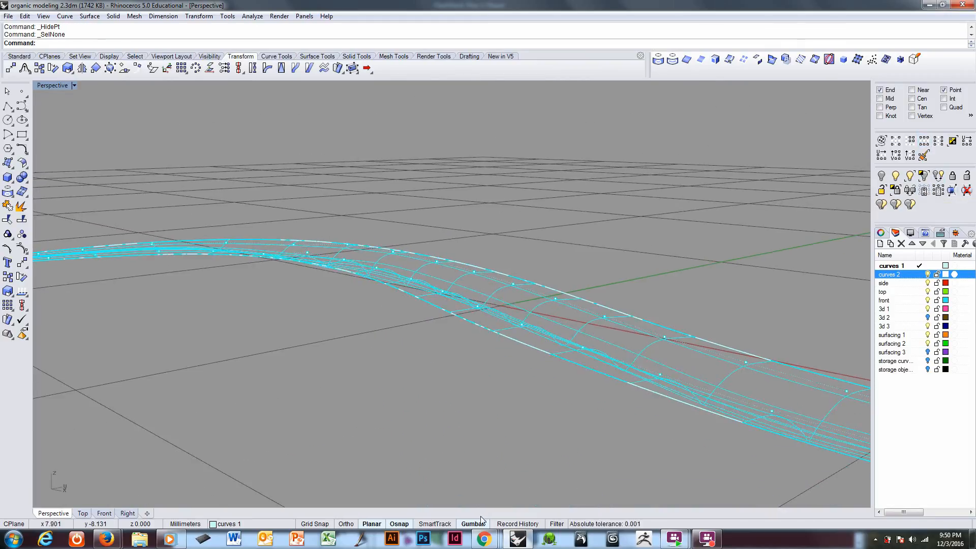
Step: Set the construction plane to World Front and raise the flank points of four consecutive mid-strip cross-sections by about 0.32 mm
right_click_drag(558, 346, 528, 334)
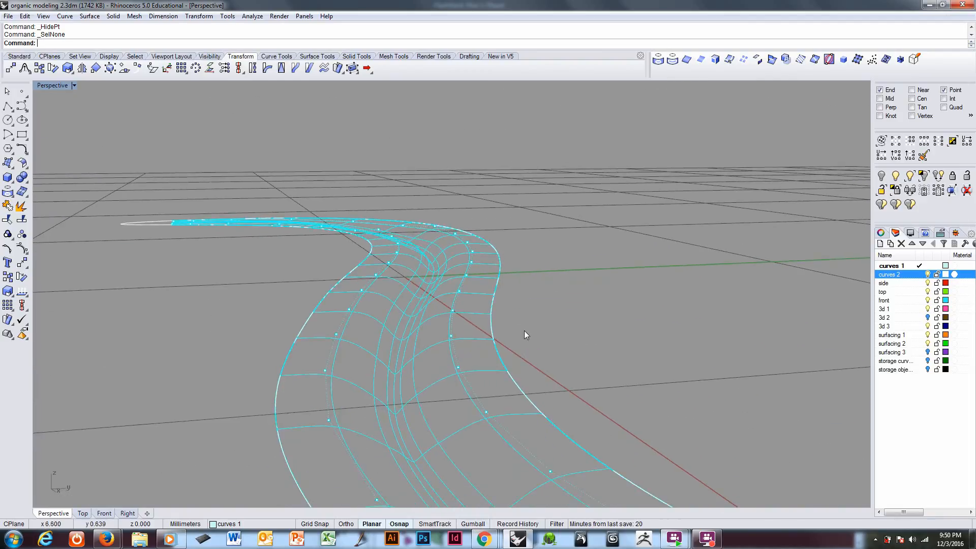
right_click_drag(502, 303, 466, 341)
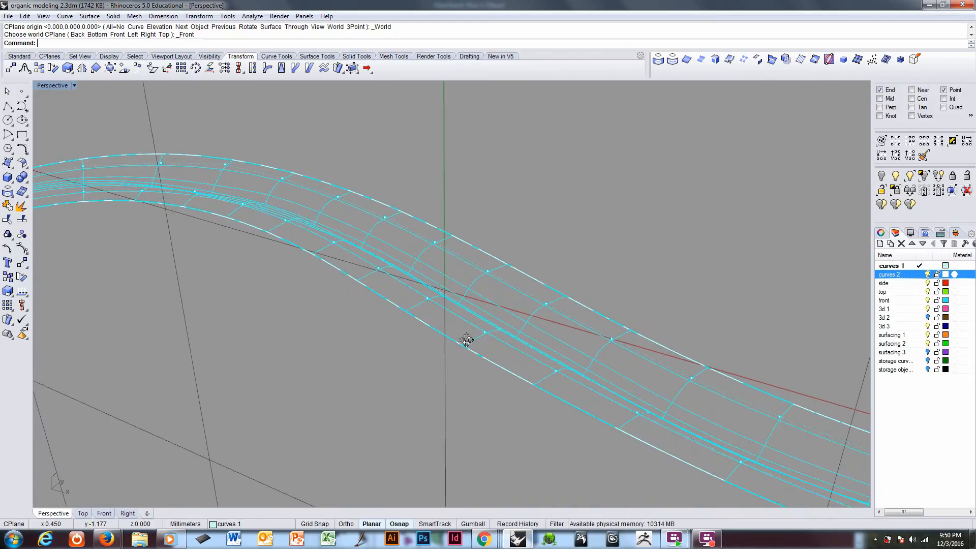
left_click(427, 298)
left_click(486, 270)
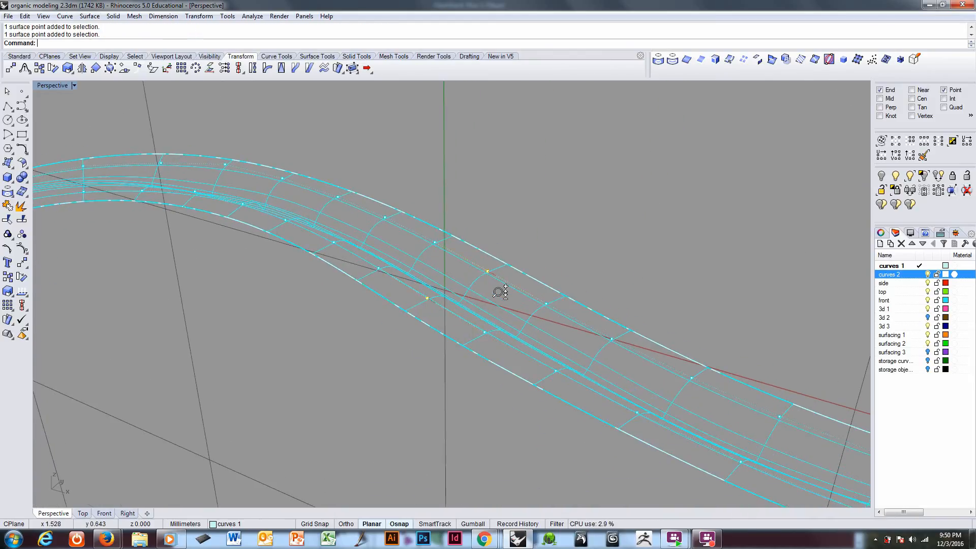
scroll(498, 290, "down", 5)
scroll(498, 319, "up", 6)
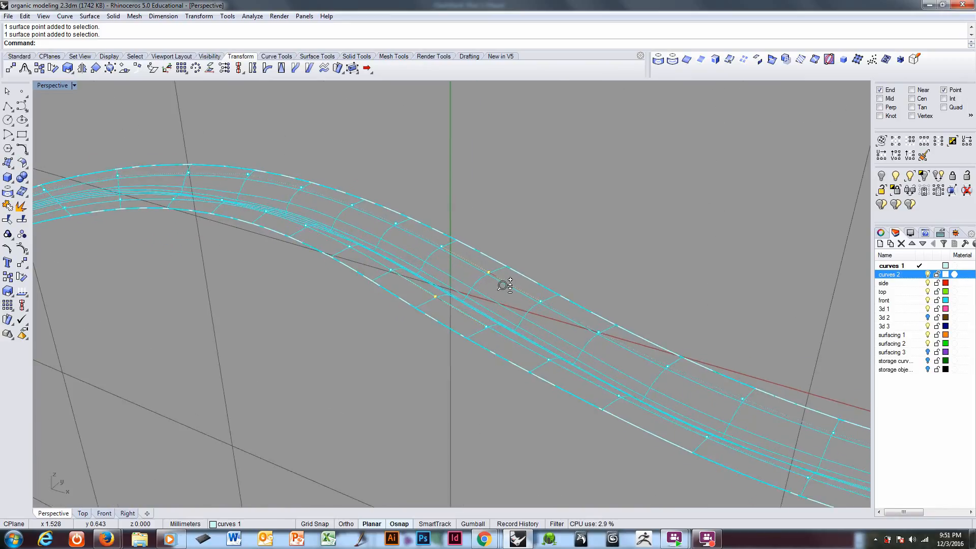
left_click(432, 241, "shift")
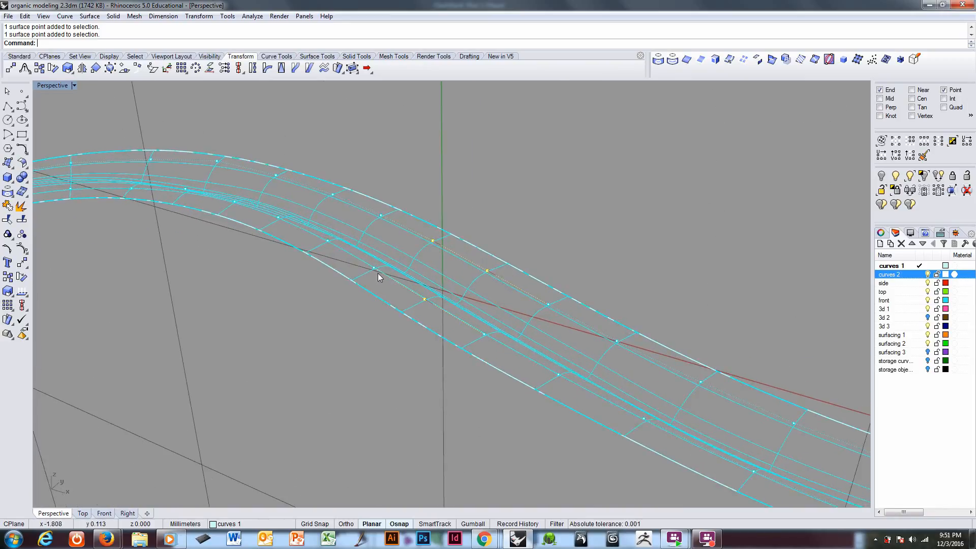
left_click(380, 215, "shift")
left_click(327, 240, "shift")
scroll(414, 231, "down", 4)
scroll(410, 251, "down", 2)
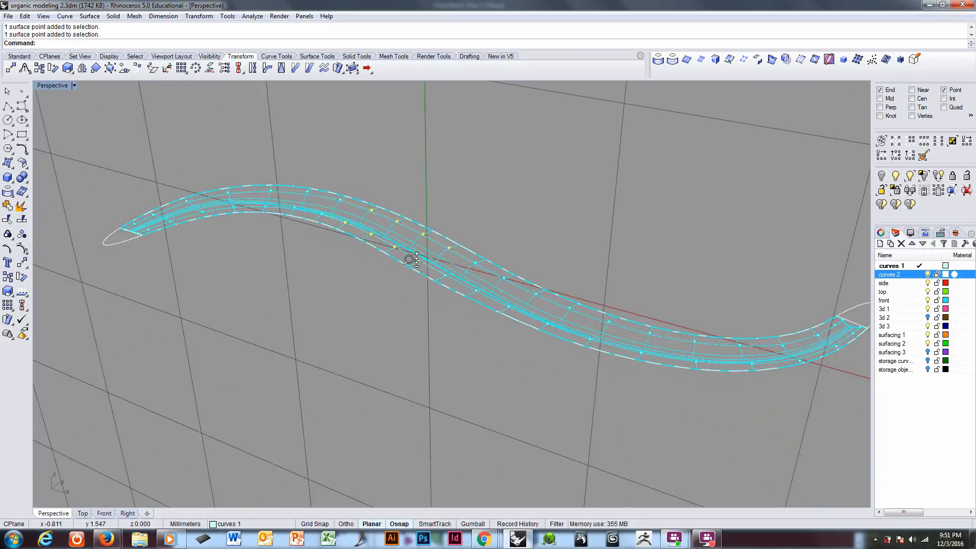
scroll(413, 249, "up", 3)
scroll(415, 242, "down", 1)
right_click_drag(487, 323, 488, 297)
right_click_drag(405, 280, 408, 270)
scroll(397, 243, "up", 4)
scroll(397, 243, "up", 1)
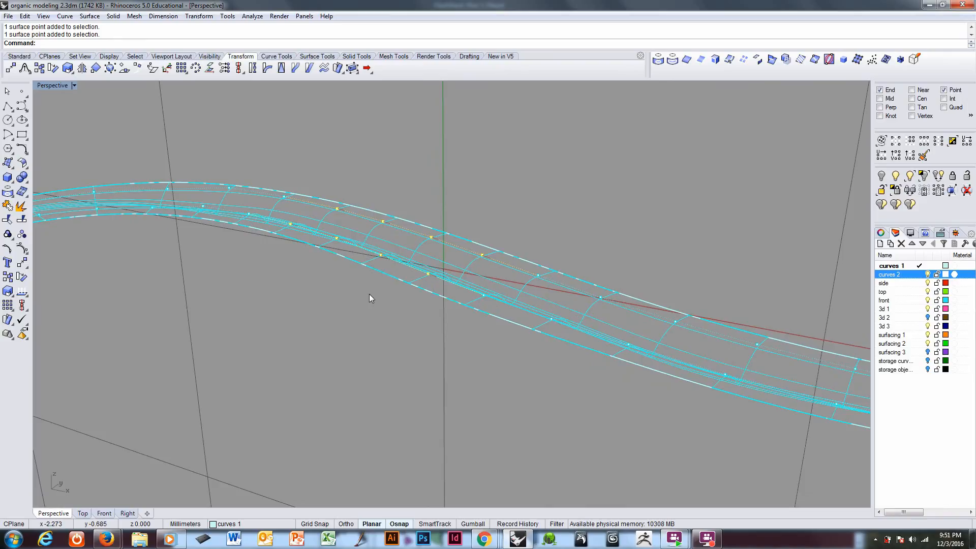
type("m")
key("Return")
left_click(356, 354)
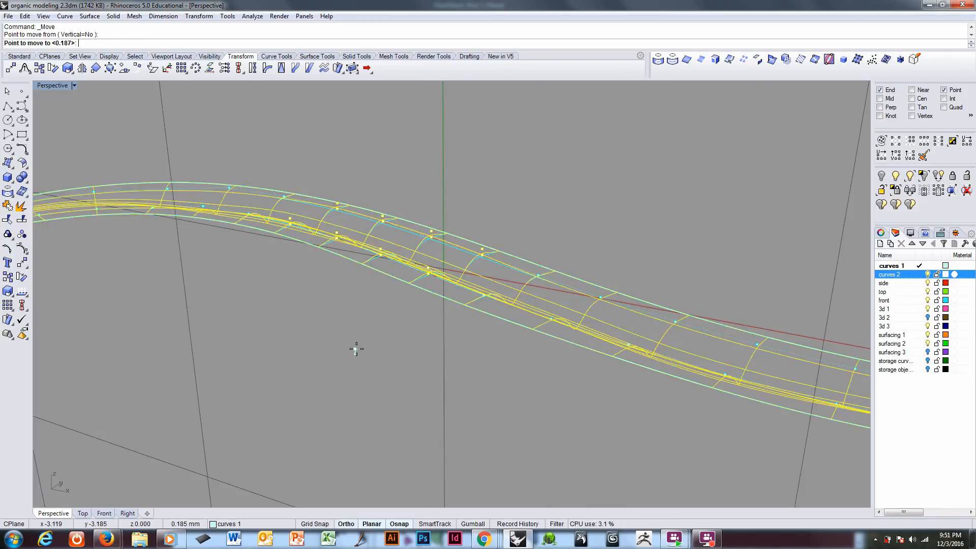
left_click(356, 346)
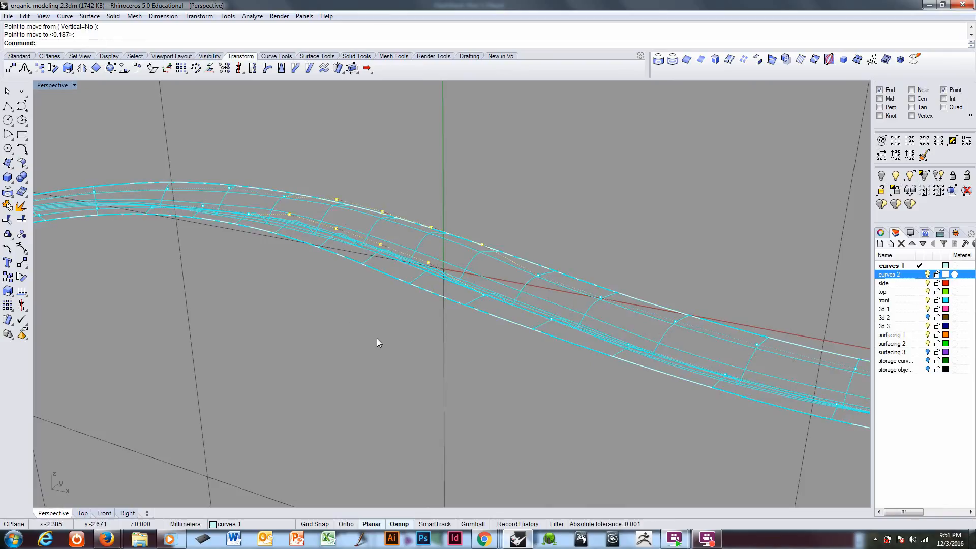
Step: Select both flank control points at four consecutive cross-sections around the far bend and raise them by about 0.46 mm
right_click_drag(378, 338, 446, 293)
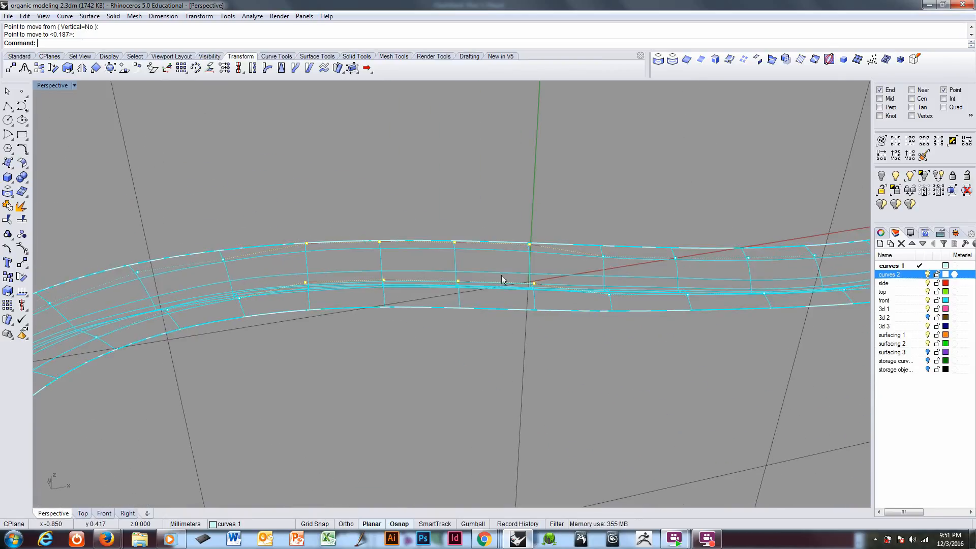
scroll(489, 308, "down", 6)
mouse_move(493, 349)
right_mouse_down()
mouse_move(536, 338)
mouse_move(495, 366)
mouse_move(505, 355)
right_mouse_up()
right_click_drag(440, 350, 451, 324, "ctrl")
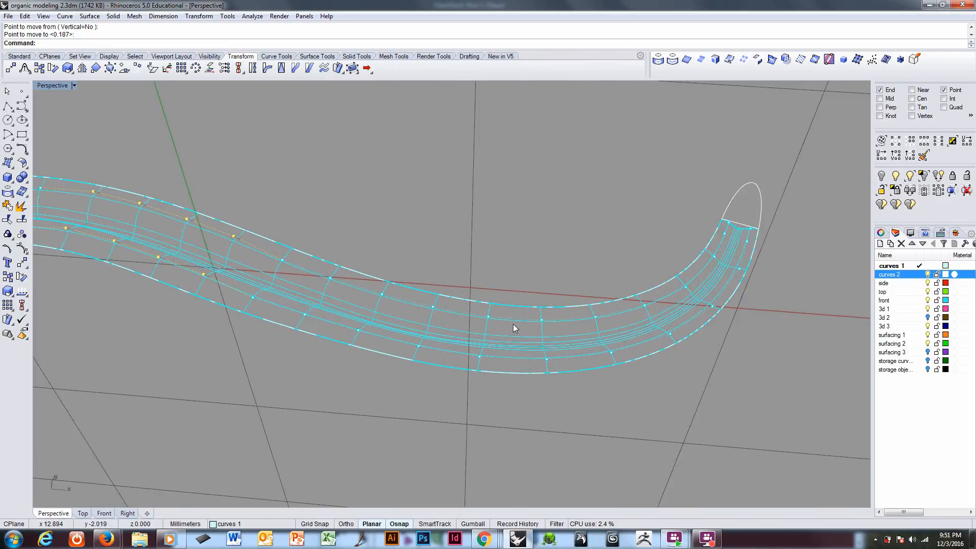
left_click(489, 317)
left_click(542, 320, "shift")
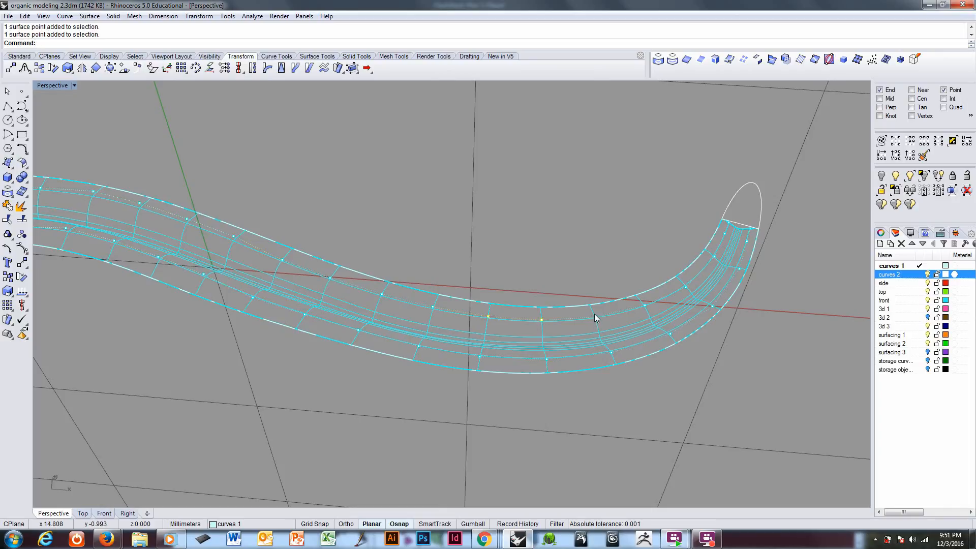
left_click(671, 334, "shift")
left_click(611, 353, "shift")
left_click(481, 359, "shift")
right_click_drag(573, 373, 563, 354)
type("m")
key("Return")
left_click(573, 410)
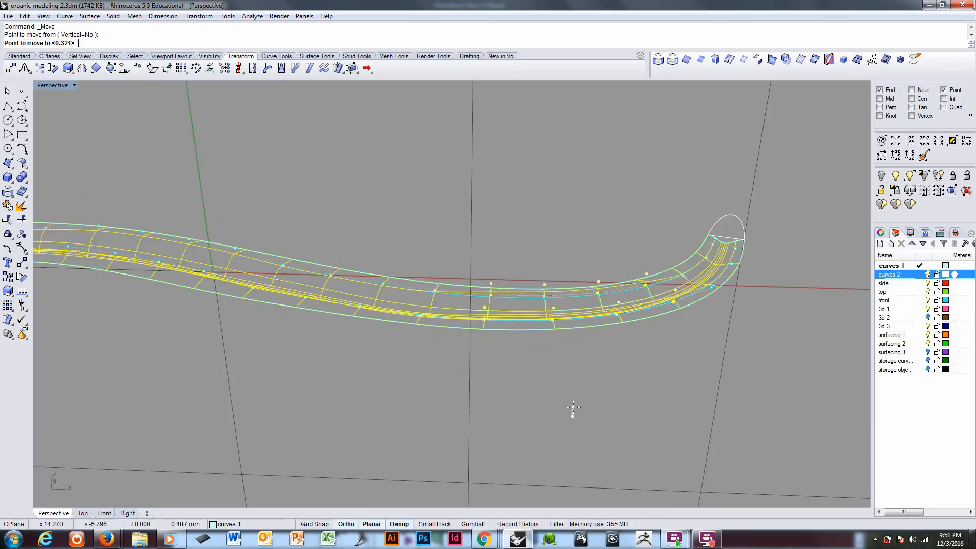
left_click(573, 408)
Step: After a shaded check, raise the flank-point pair next to the bend group, toward mid-strip, by about 0.23 mm and another 0.07 mm
right_click_drag(504, 355, 602, 340)
key("ctrl+alt+s")
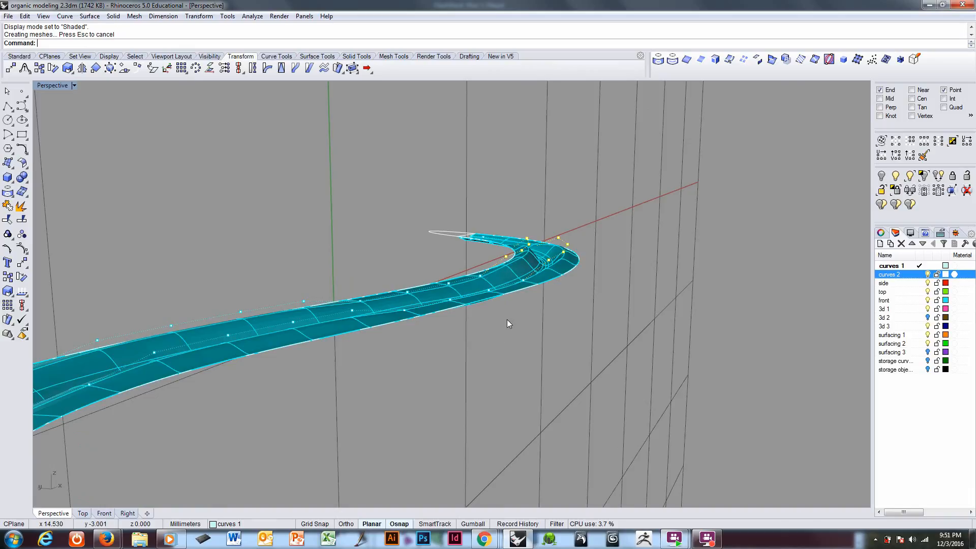
mouse_move(507, 324)
right_mouse_down()
mouse_move(485, 370)
mouse_move(417, 405)
mouse_move(290, 353)
mouse_move(290, 392)
mouse_move(426, 348)
mouse_move(468, 272)
mouse_move(465, 294)
right_mouse_up()
key("ctrl+alt+w")
left_click(462, 292)
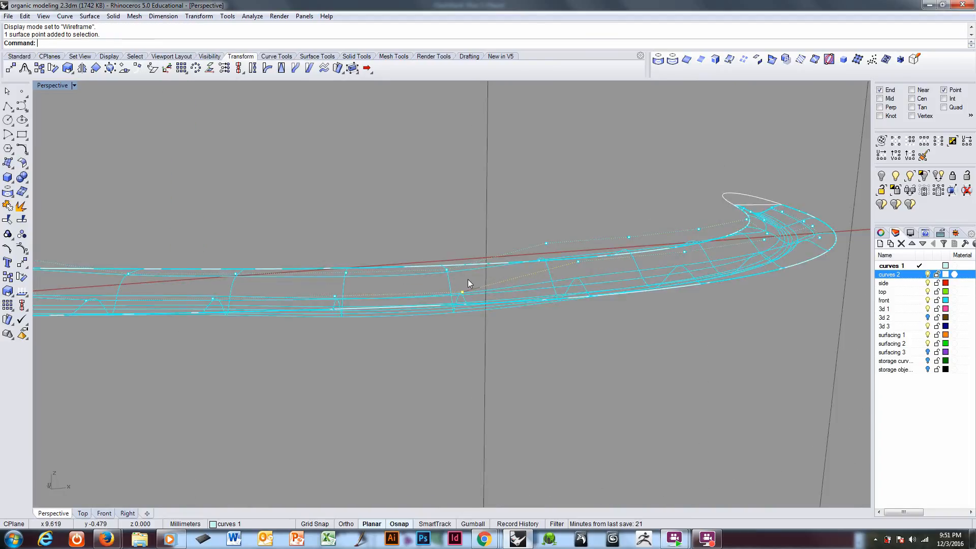
left_click(446, 270, "shift")
type("m")
key("Return")
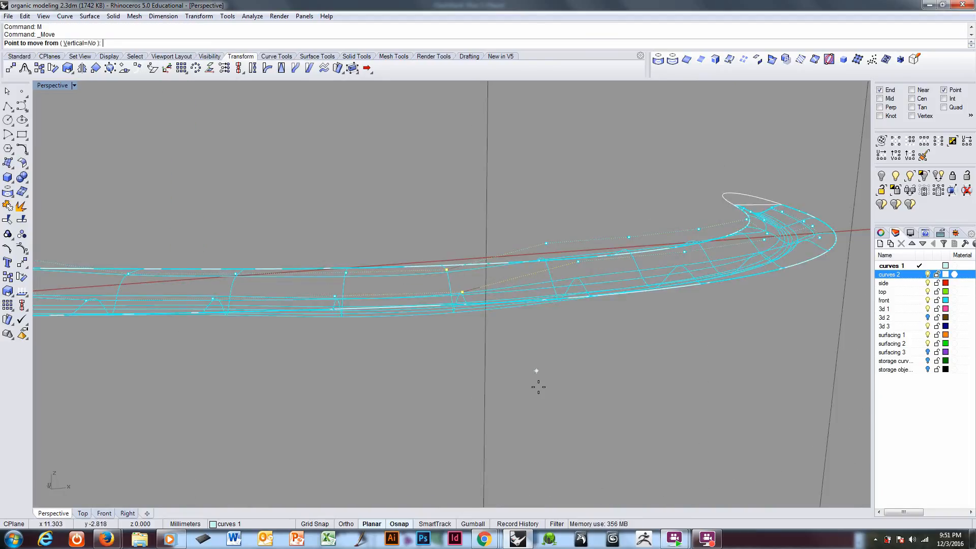
left_click(539, 395)
left_click(536, 390)
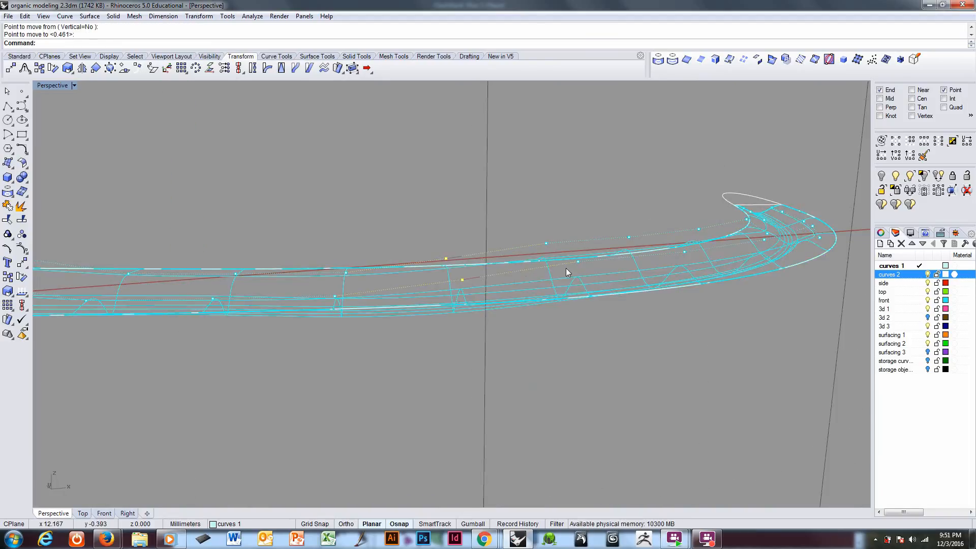
right_click_drag(566, 268, 521, 261)
key("Return")
left_click(456, 228)
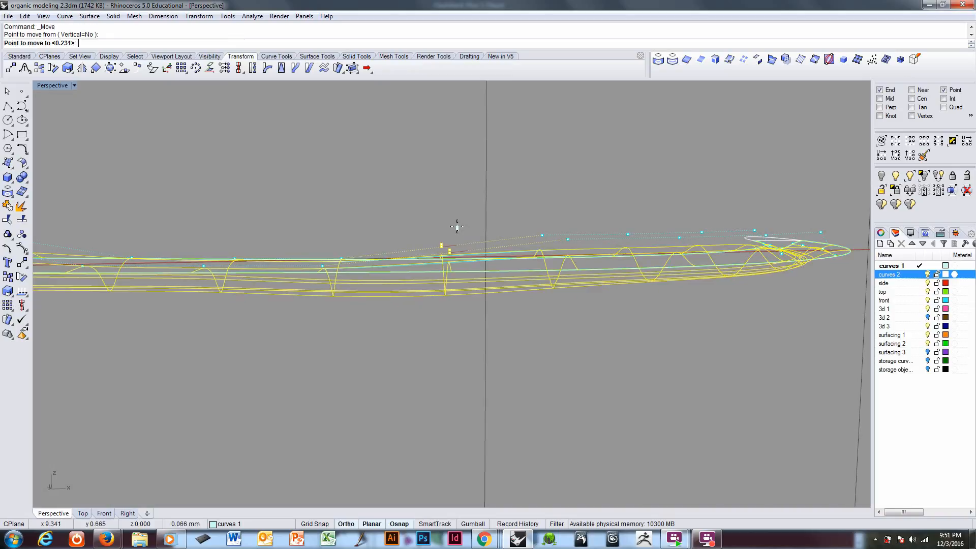
left_click(440, 245)
Step: Raise the flank-point pair two cross-sections before the far-bend group, on the mid-strip side, by about 0.22 mm
right_click_drag(361, 254, 403, 270)
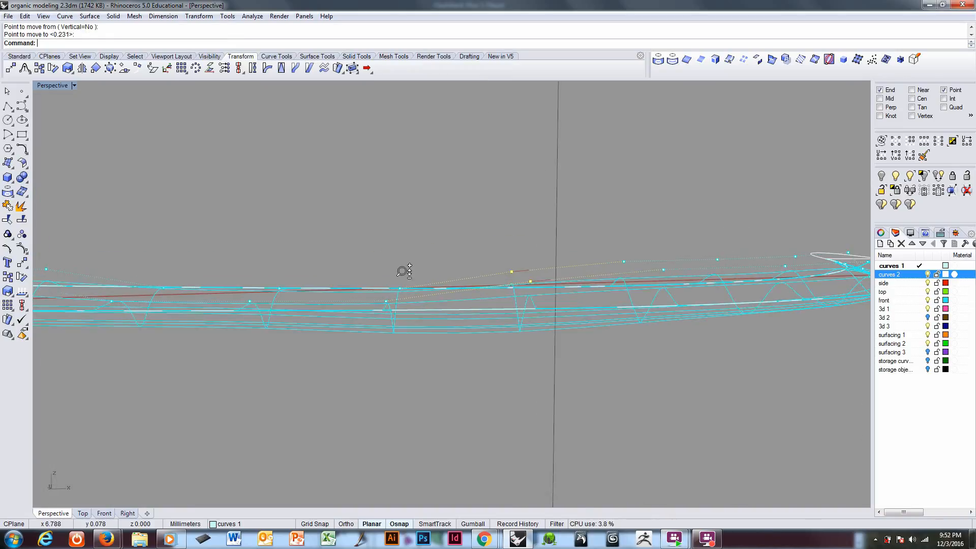
scroll(403, 270, "up", 3)
left_click(402, 290)
key("Return")
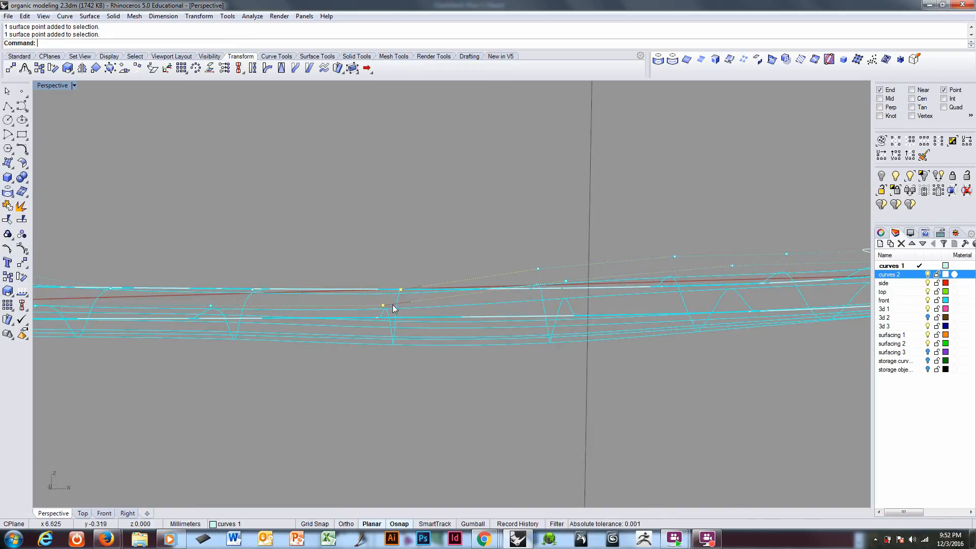
left_click(393, 304)
left_click(401, 246)
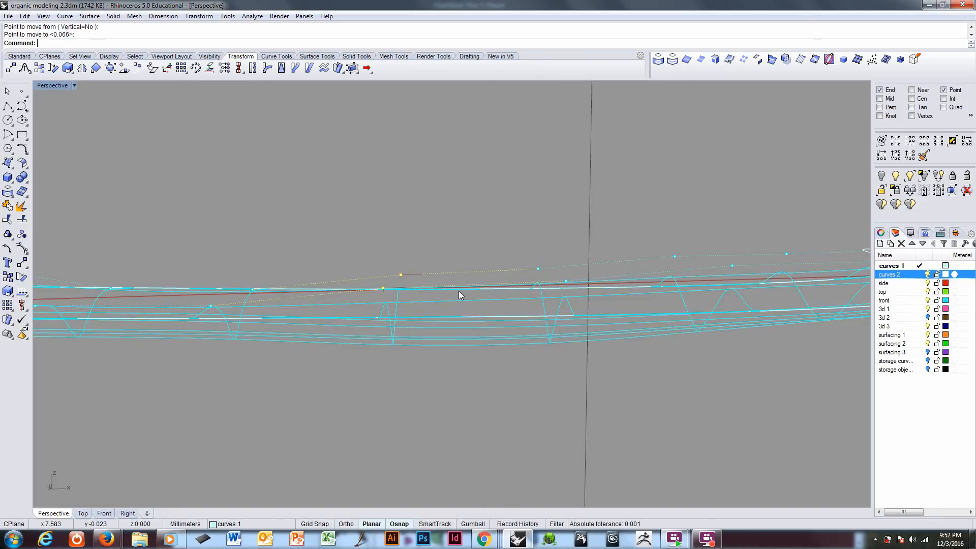
Step: Raise the flank-point pair three cross-sections before the far-bend group by about 0.09 mm
right_click_drag(460, 295, 450, 293)
right_click_drag(294, 275, 384, 279)
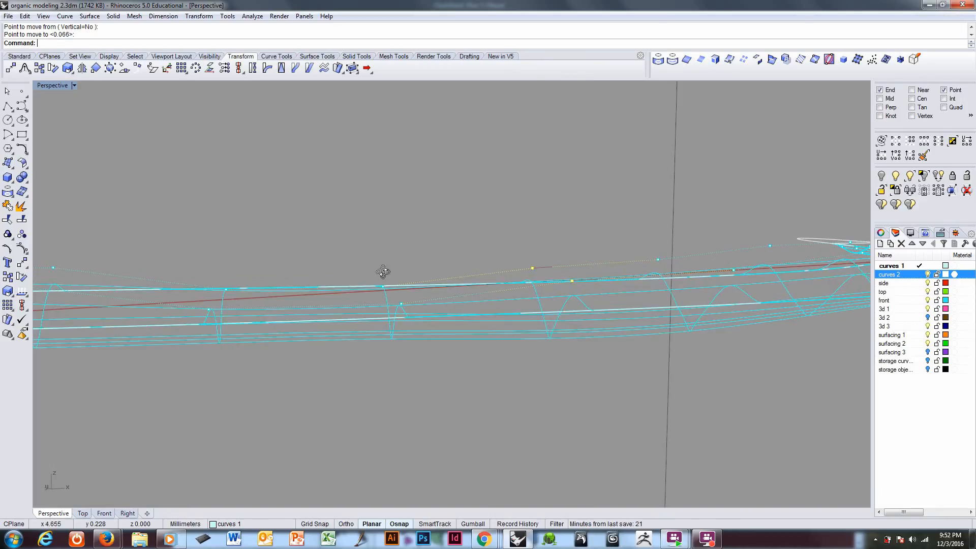
left_click(383, 285)
key("Return")
left_click(391, 260)
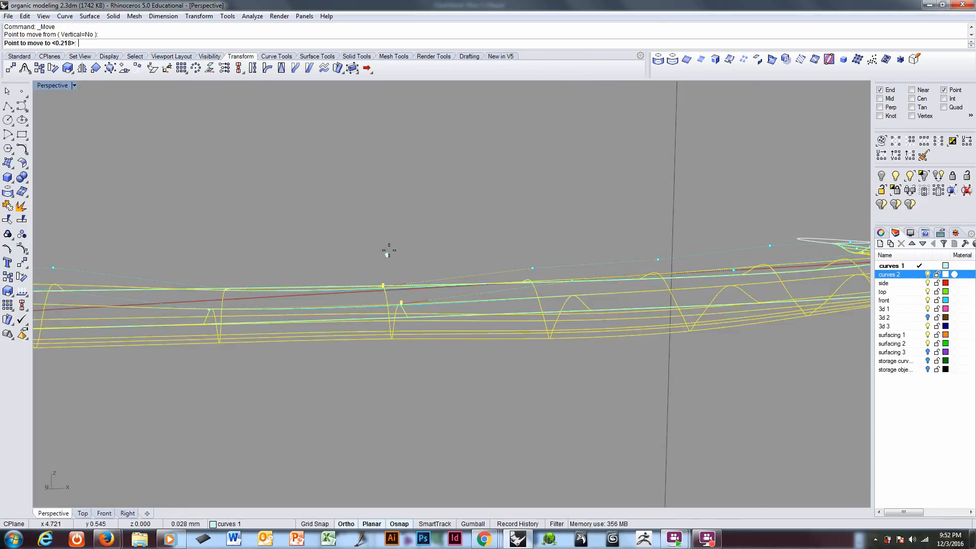
left_click(389, 251)
Step: Lower the flank-point pair of the raised mid-strip group that lies nearest the far bend by about 0.2 mm
right_click_drag(390, 251, 292, 280, "ctrl")
left_click(280, 275)
left_click(280, 284, "shift")
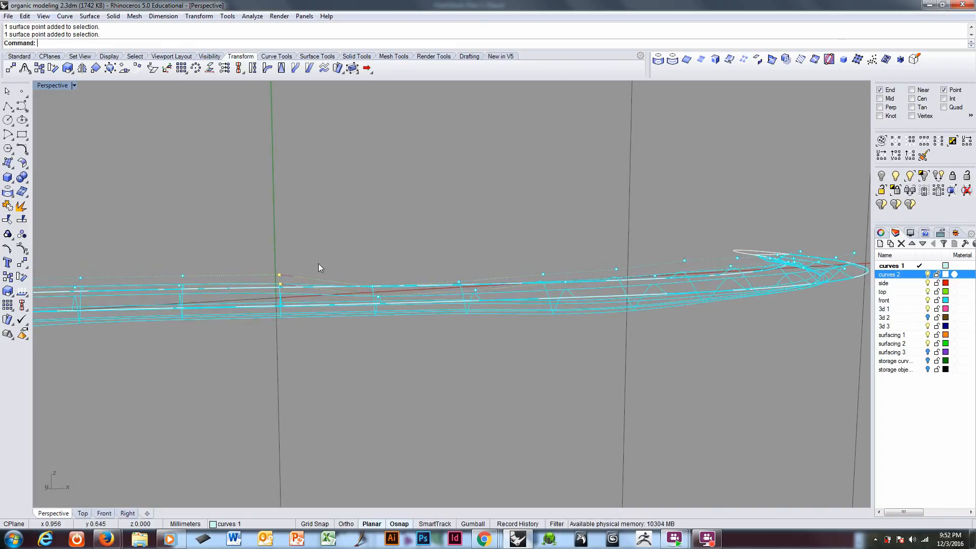
key("Return")
left_click(308, 225)
left_click(308, 234)
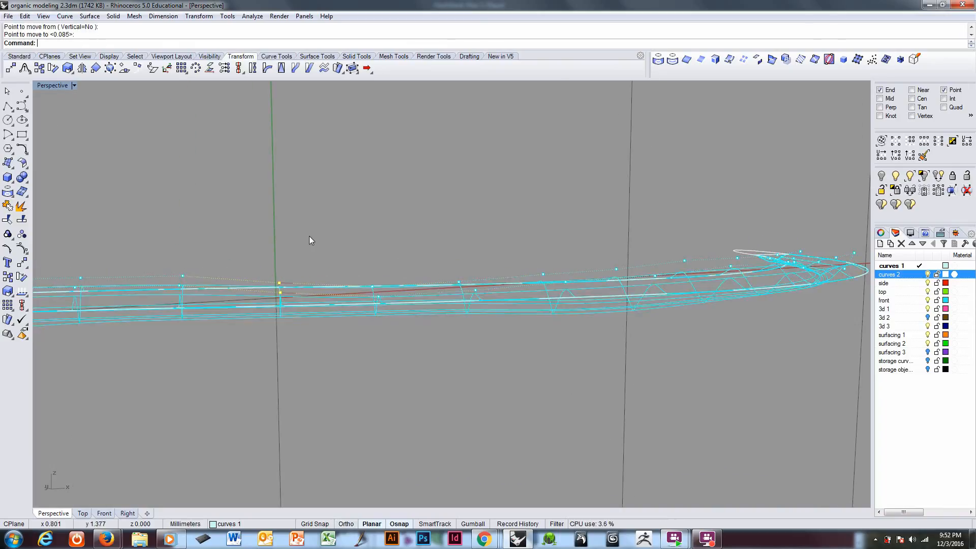
Step: Lower the second flank-point pair of the mid-strip group, counted from the far-bend side, by about 0.09 mm
right_click_drag(285, 285, 331, 285)
right_click_drag(331, 284, 351, 279, "shift")
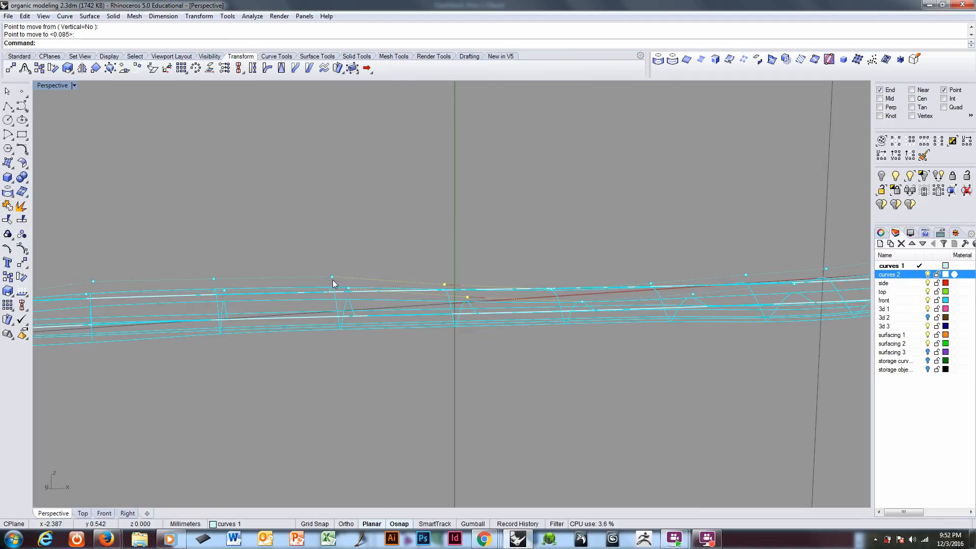
left_click(331, 277)
key("Return")
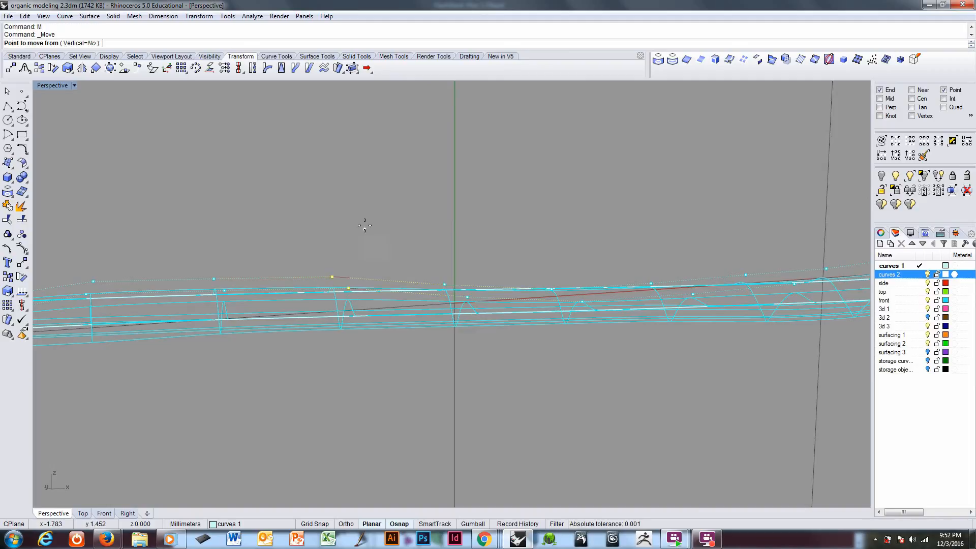
left_click(364, 224)
left_click(365, 232)
Step: Raise the flank-point pair just outside the mid-strip group, toward the opposite bend, by about 0.17 mm
right_click_drag(371, 239, 269, 312)
key("Return")
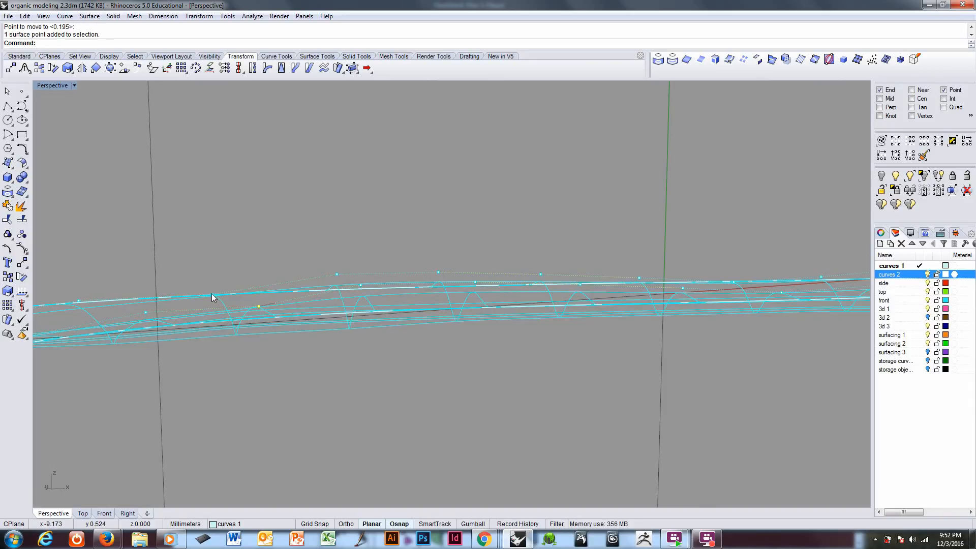
left_click(212, 294)
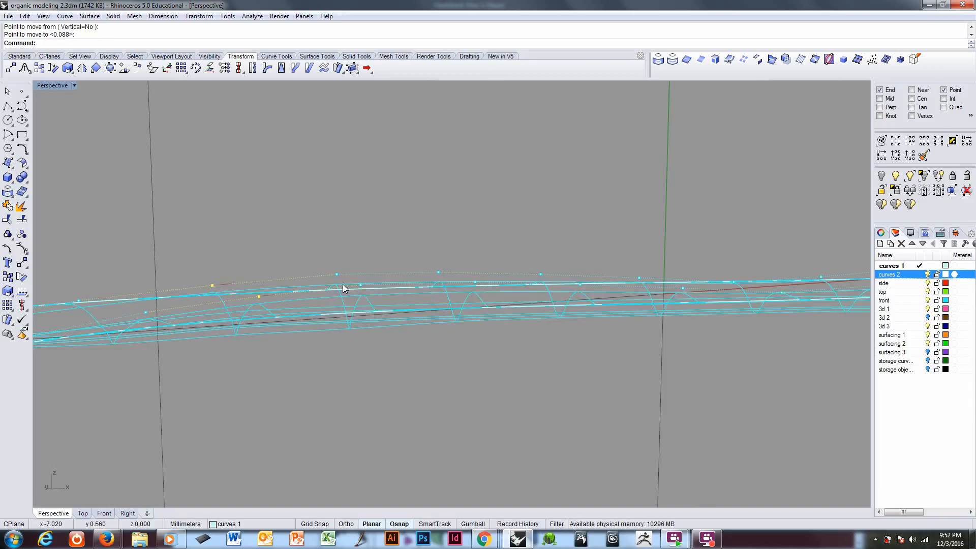
Step: Lower the last flank-point pair of the mid-strip group on the opposite-bend side by about 0.09 mm
key("Escape")
left_click(361, 285)
key("Return")
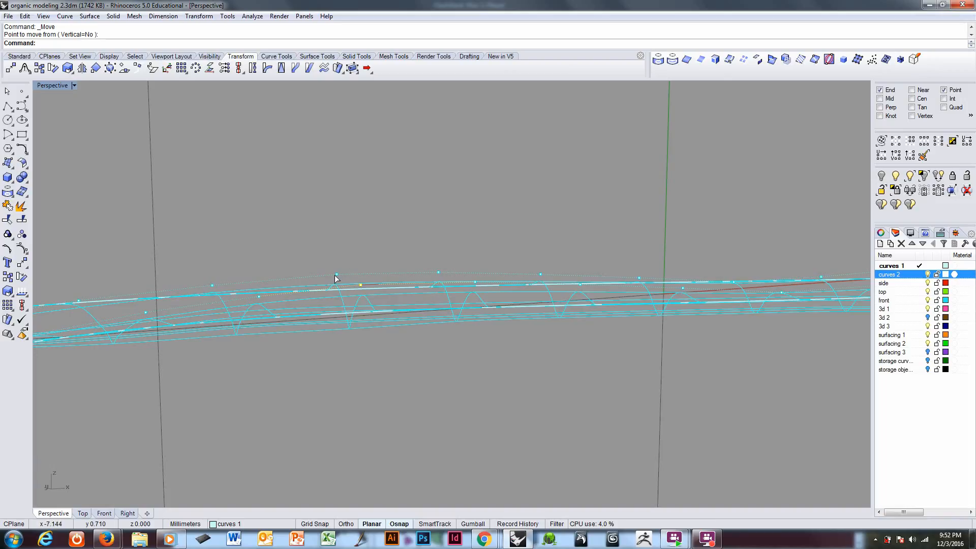
left_click(336, 276)
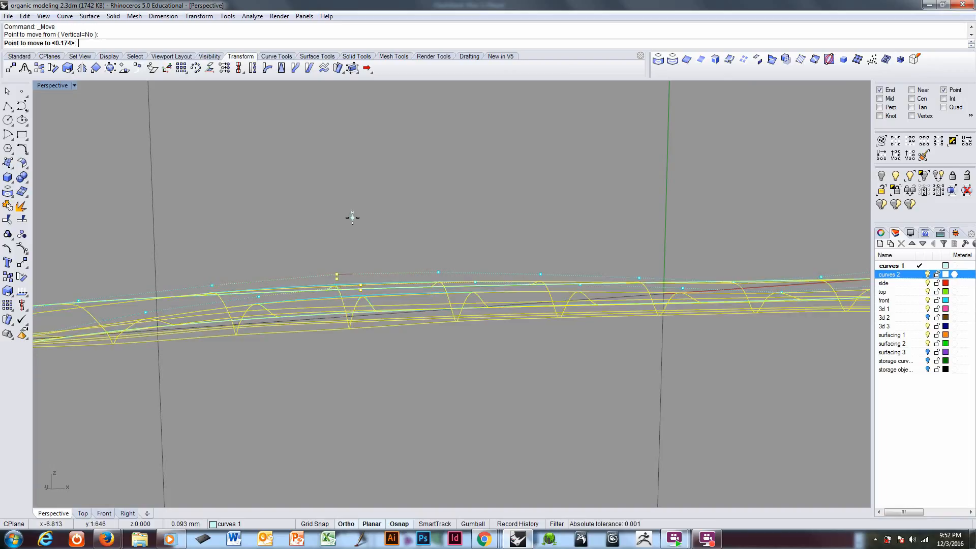
left_click(352, 217, "shift")
Step: Examine the strip in shaded display from the side, from above and along its length to judge the channel's smoothness
right_click_drag(365, 235, 356, 309, "ctrl")
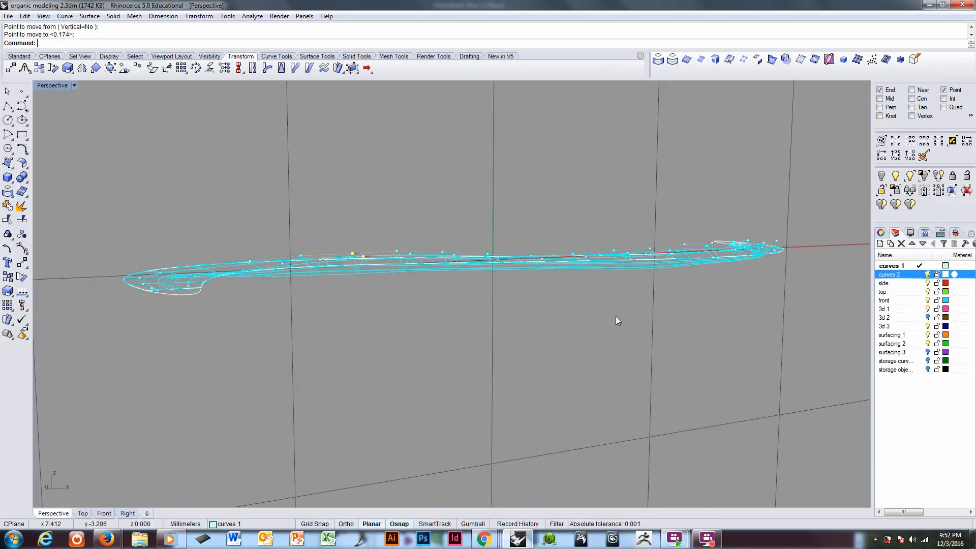
right_click_drag(617, 320, 545, 341)
key("ctrl+alt+s")
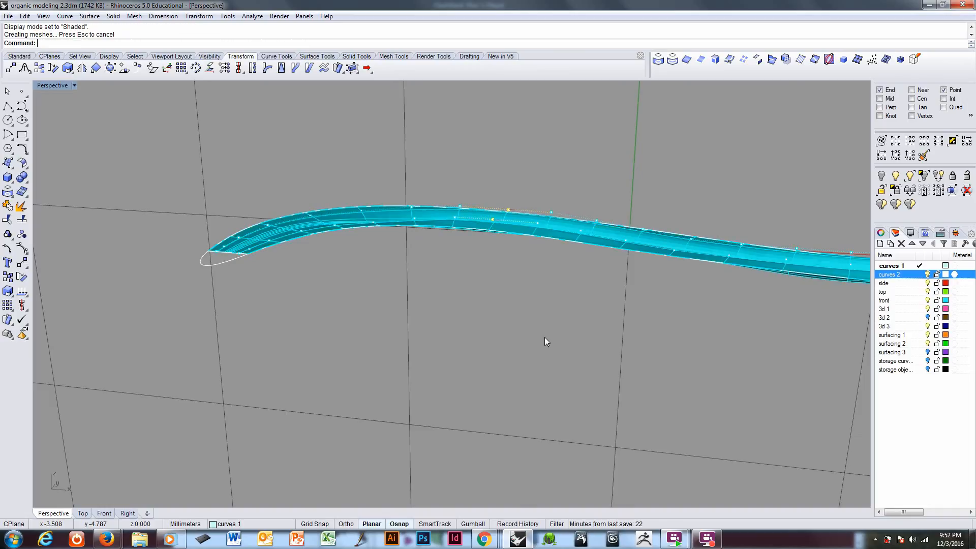
mouse_move(461, 285)
right_mouse_down()
mouse_move(349, 300)
mouse_move(389, 308)
mouse_move(499, 374)
mouse_move(410, 298)
mouse_move(344, 283)
mouse_move(349, 294)
mouse_move(506, 310)
mouse_move(440, 308)
right_mouse_up()
scroll(441, 308, "up", 6)
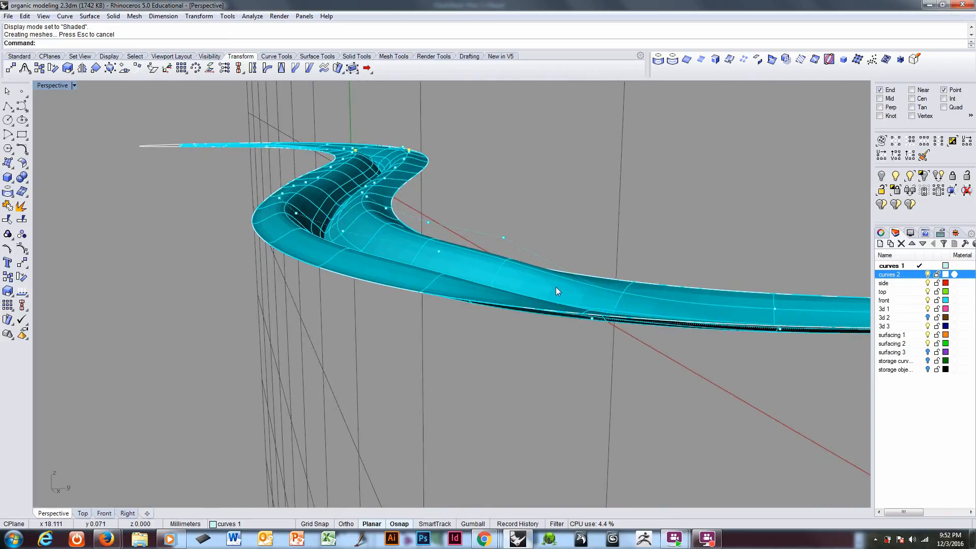
Step: In wireframe display, raise the flank-point pair on the straighter stretch leading to the strip's positive-X end by about 0.35 mm
key("ctrl+alt+w")
mouse_move(556, 295)
right_mouse_down()
mouse_move(679, 282)
mouse_move(586, 297)
mouse_move(578, 281)
right_mouse_up()
left_click(681, 279)
left_click(684, 282, "shift")
right_click(545, 267)
left_click(552, 277)
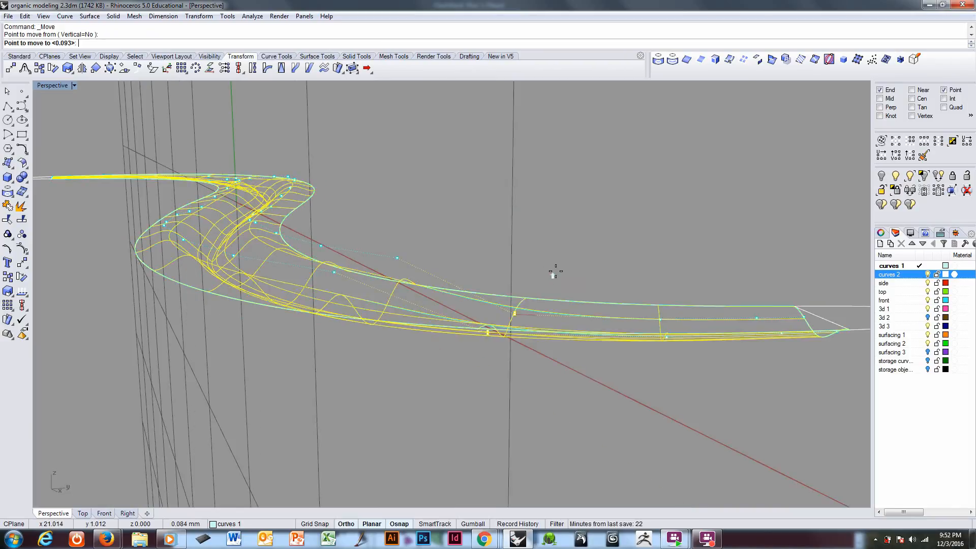
left_click(560, 248, "shift")
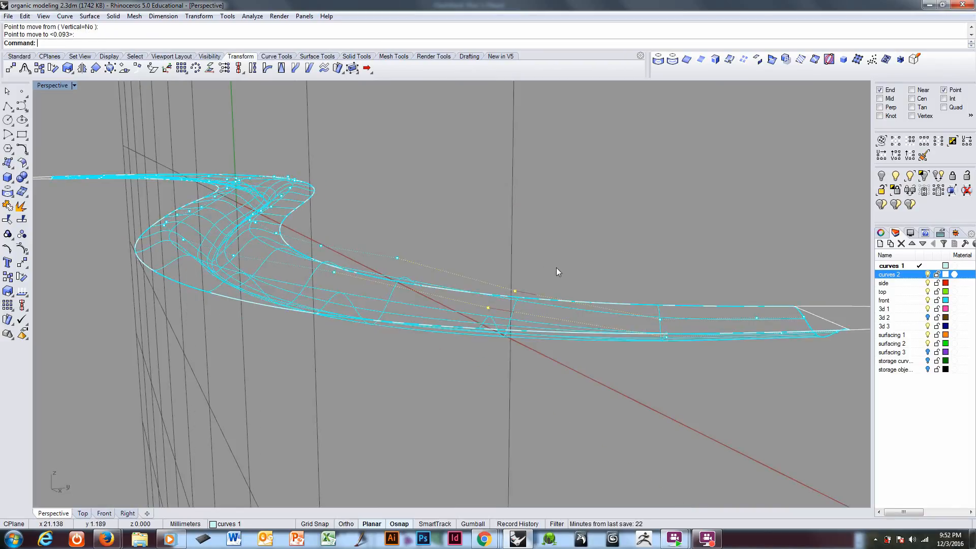
Step: Raise the next flank-point pair, one row closer to the strip's positive-X end, straight up
right_click_drag(648, 321, 645, 322)
left_click(629, 388)
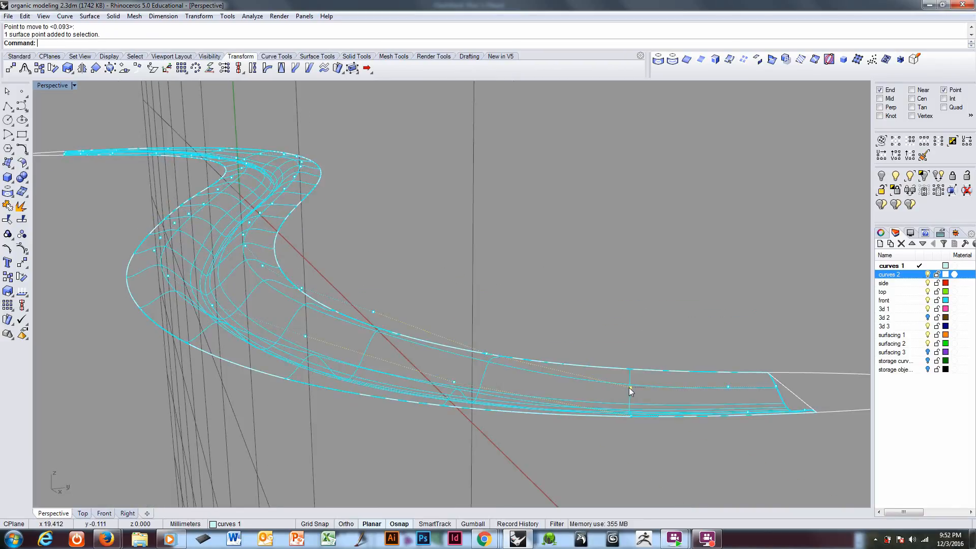
right_click_drag(630, 387, 558, 440)
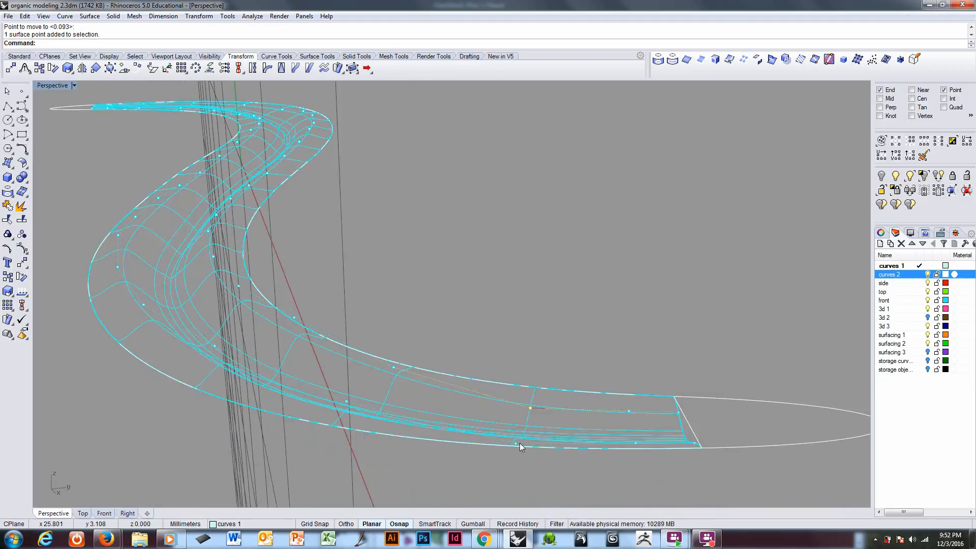
right_click(540, 344)
left_click(544, 342)
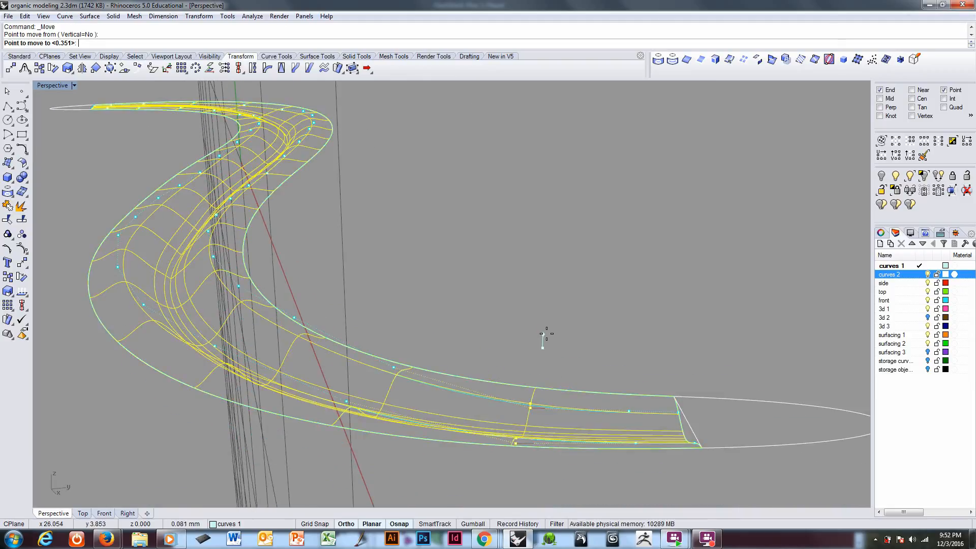
left_click(543, 312)
Step: Lower the flank-point pair just inward of the two raised rows, toward mid-strip, by about 0.15 mm
right_click_drag(551, 322, 512, 309)
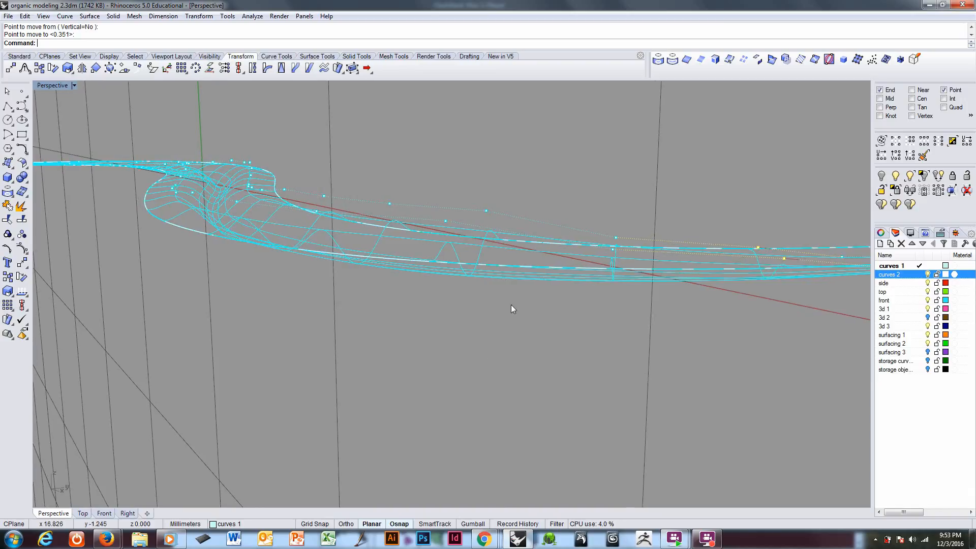
left_click(486, 210)
type("m")
key("Return")
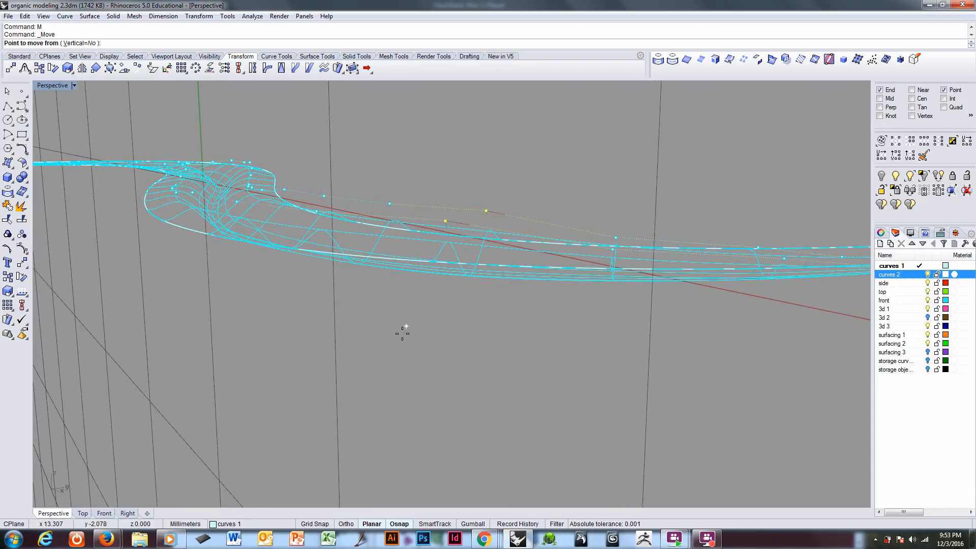
left_click(401, 334)
left_click(400, 340)
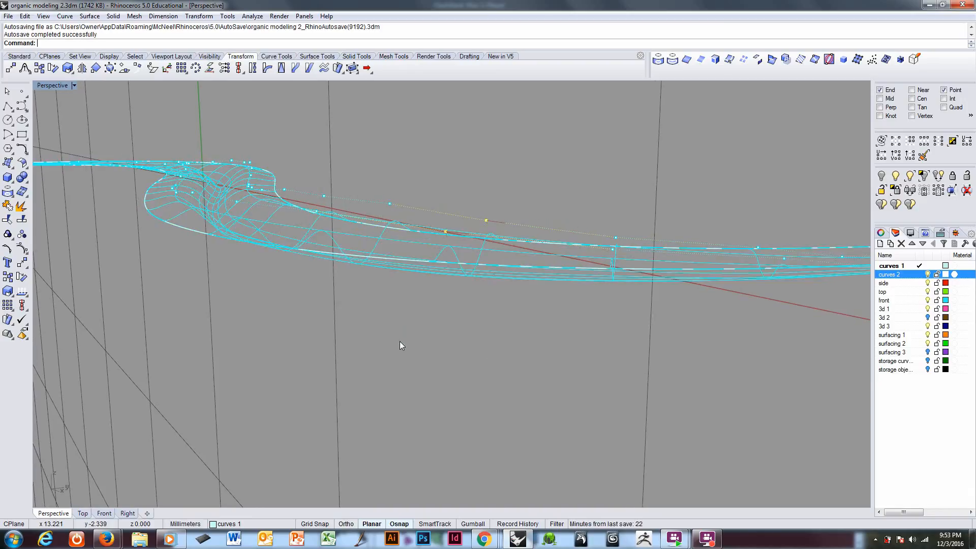
Step: Show the strip in shaded display with Flat Shade turned off
mouse_move(400, 341)
right_mouse_down()
mouse_move(421, 312)
mouse_move(599, 320)
mouse_move(608, 290)
mouse_move(581, 312)
mouse_move(466, 342)
mouse_move(410, 312)
mouse_move(404, 320)
mouse_move(479, 368)
mouse_move(642, 307)
mouse_move(647, 291)
mouse_move(649, 304)
mouse_move(521, 340)
right_mouse_up()
key("ctrl+alt+s")
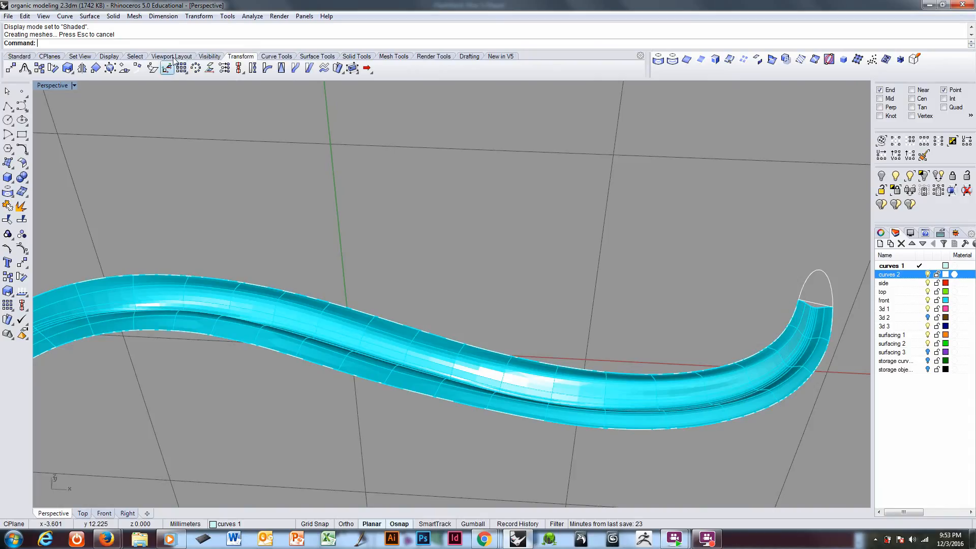
left_click(74, 85)
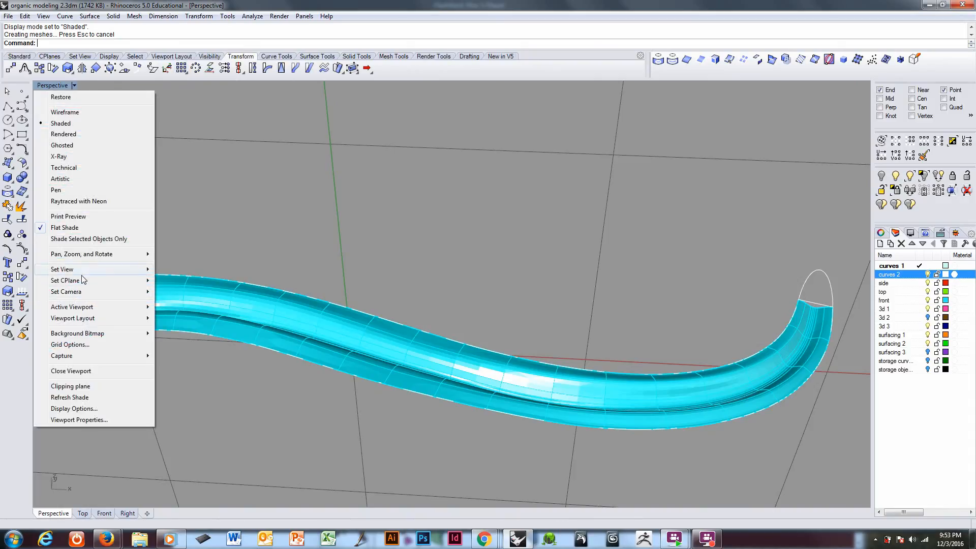
mouse_move(83, 280)
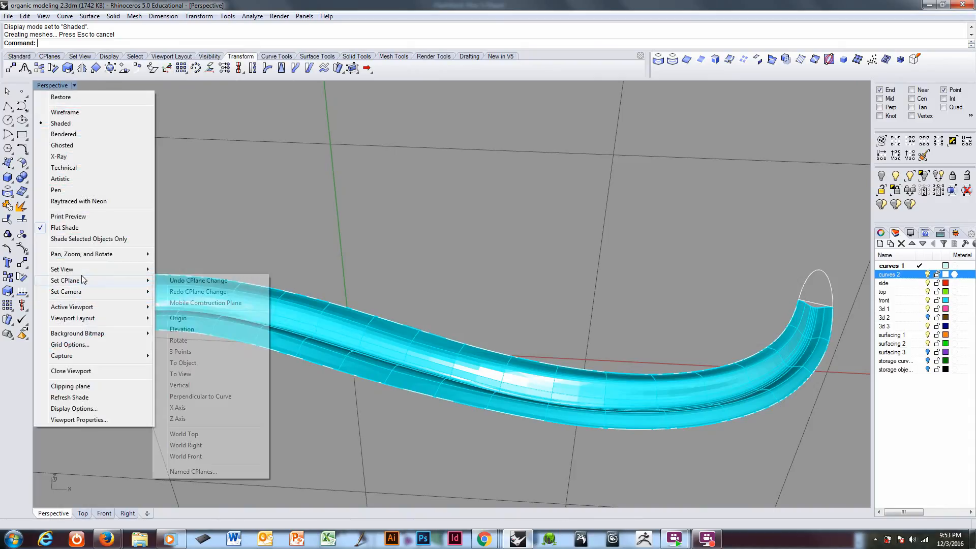
left_click(62, 228)
right_click_drag(322, 307, 279, 310)
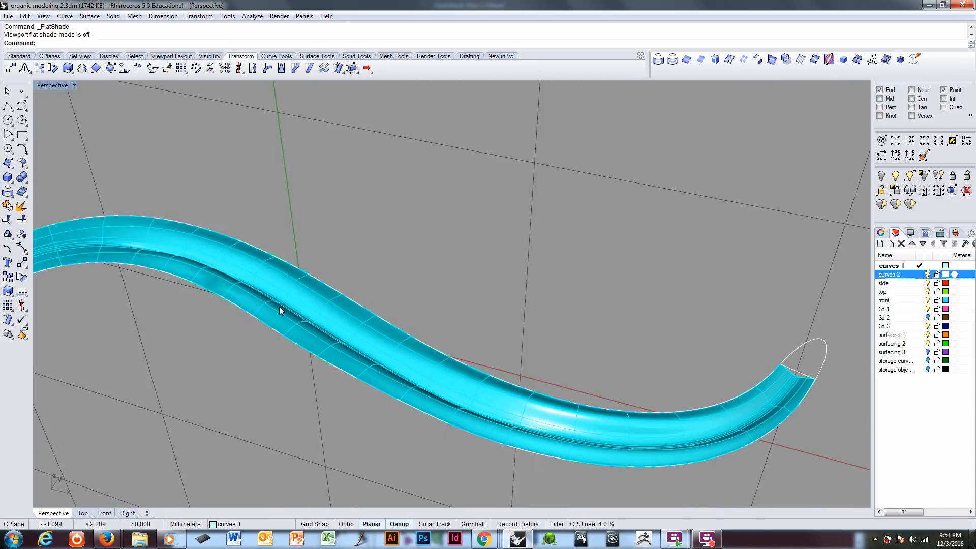
Step: Select the strip surface and turn on its control points around the negative-X bend
scroll(221, 285, "up", 6)
right_click_drag(220, 285, 336, 273)
left_click(338, 281)
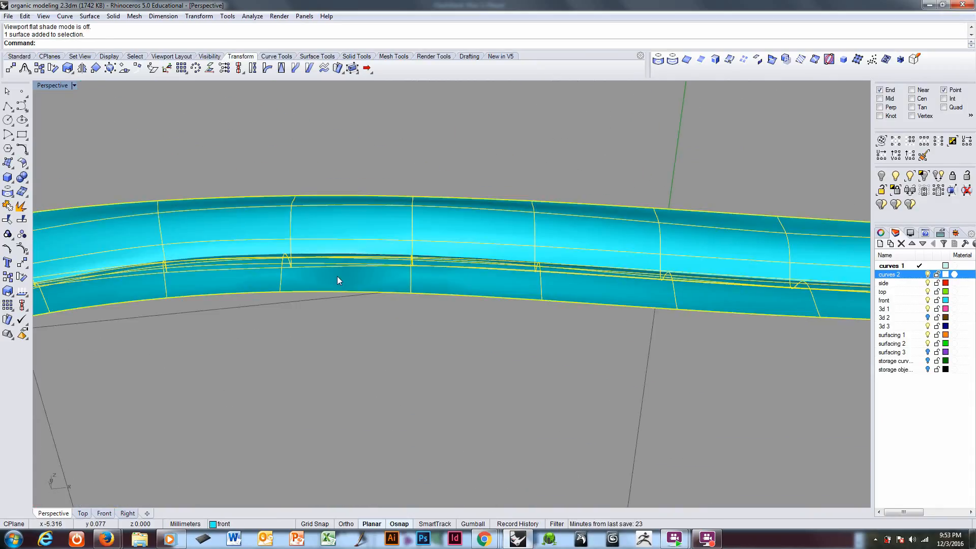
key("F10")
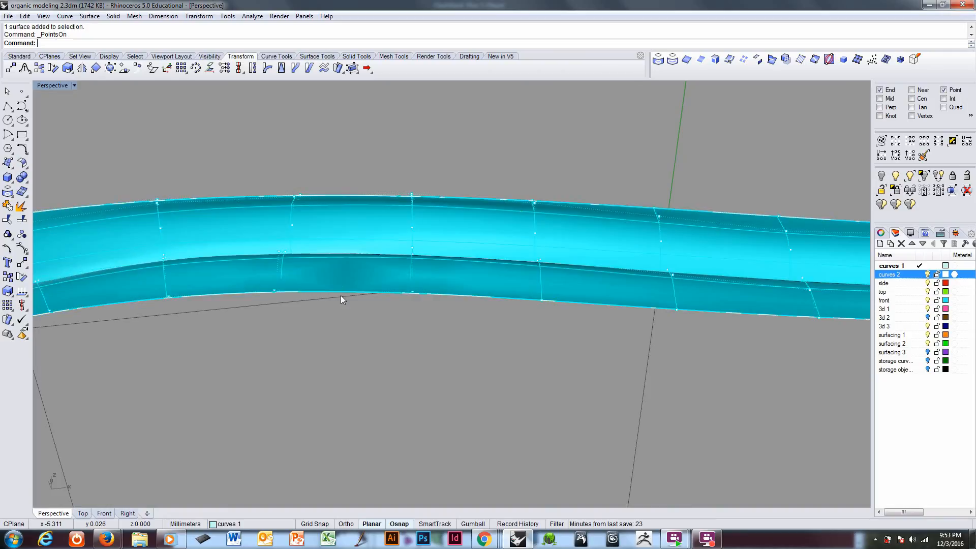
right_click_drag(341, 295, 302, 270)
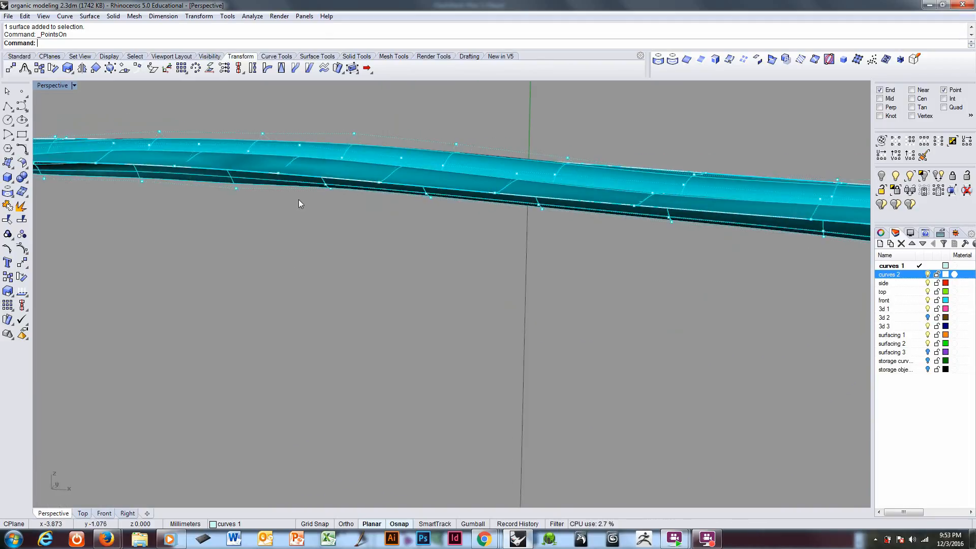
scroll(303, 139, "up", 5)
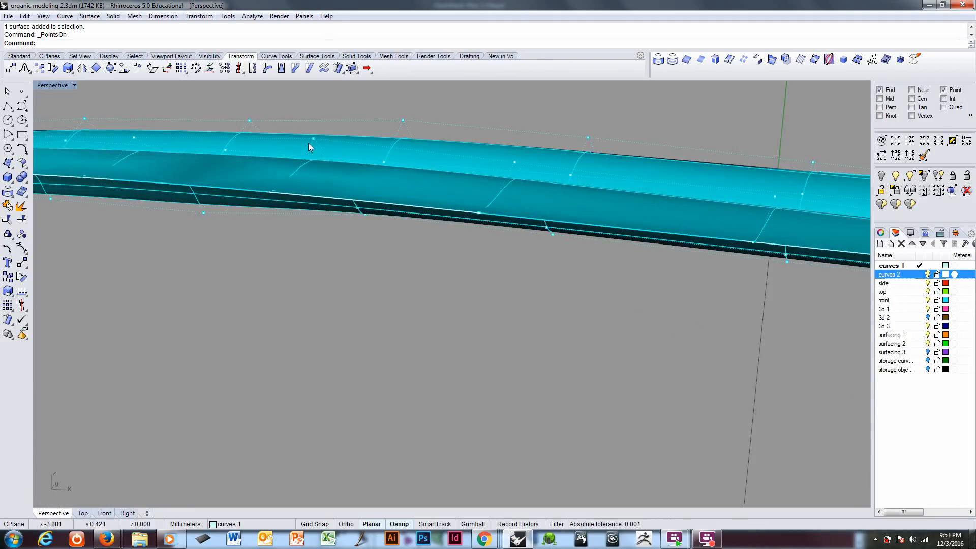
Step: Raise two neighbouring flank control points along the strip's front edge, near the negative-X bend, by about 0.04 mm
key("ctrl+alt+w")
mouse_move(308, 145)
right_mouse_down()
mouse_move(296, 157)
mouse_move(301, 170)
right_mouse_up()
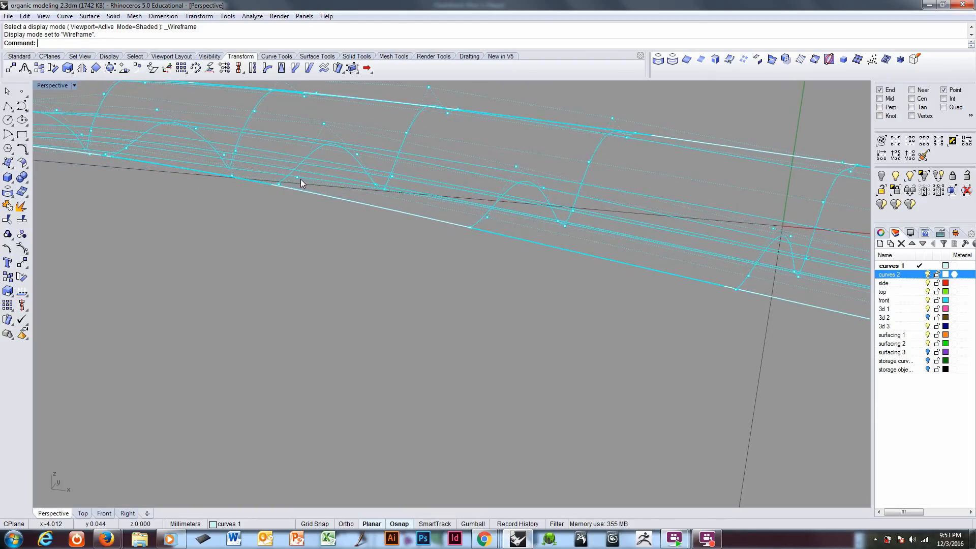
left_click(300, 180)
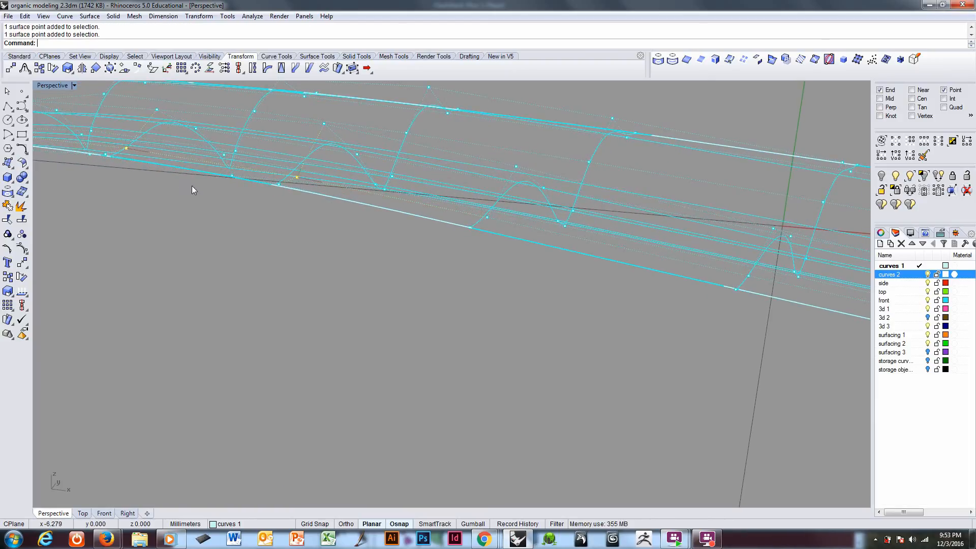
key("ctrl+alt+s")
mouse_move(263, 248)
right_mouse_down("shift")
mouse_move(318, 276)
mouse_move(325, 293)
right_mouse_up("shift")
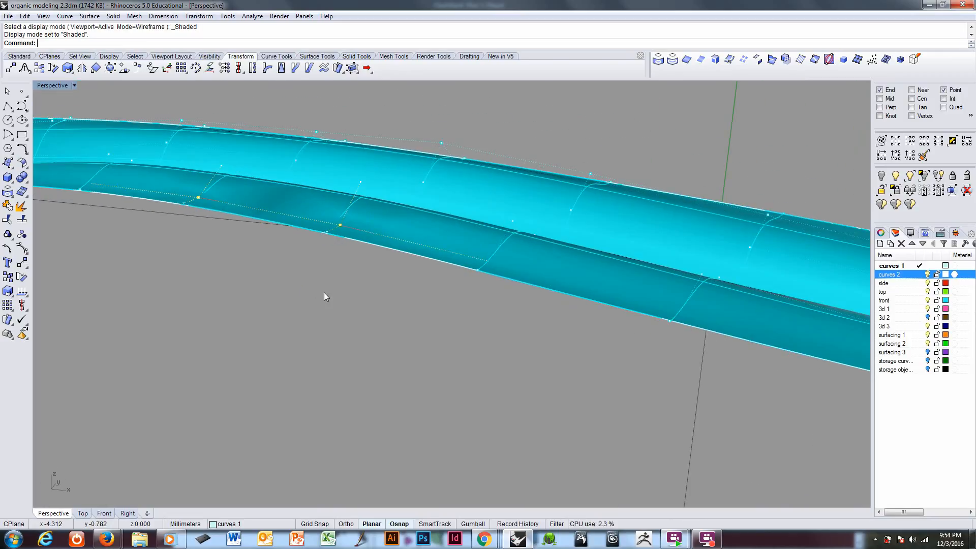
type("m")
key("Return")
left_click(328, 310)
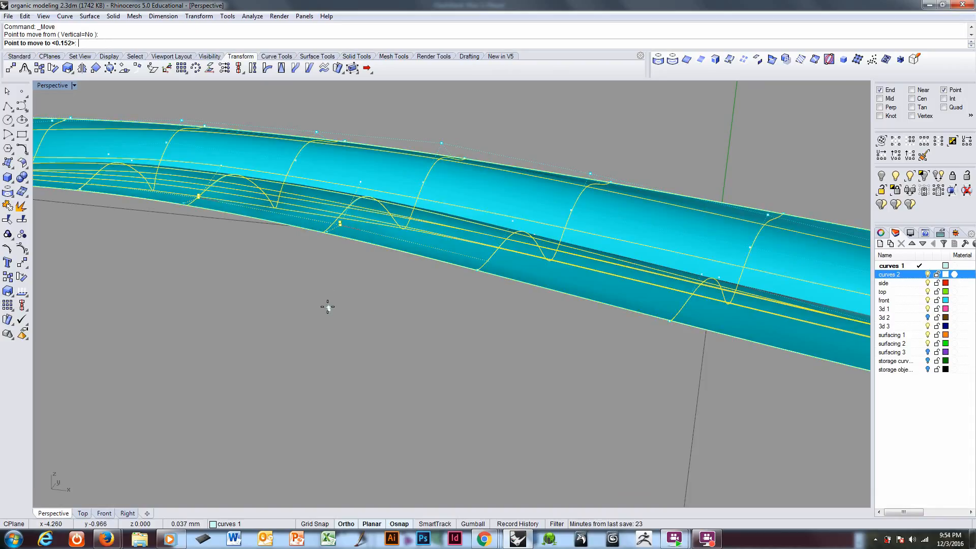
left_click(327, 307)
right_click_drag(328, 307, 456, 366)
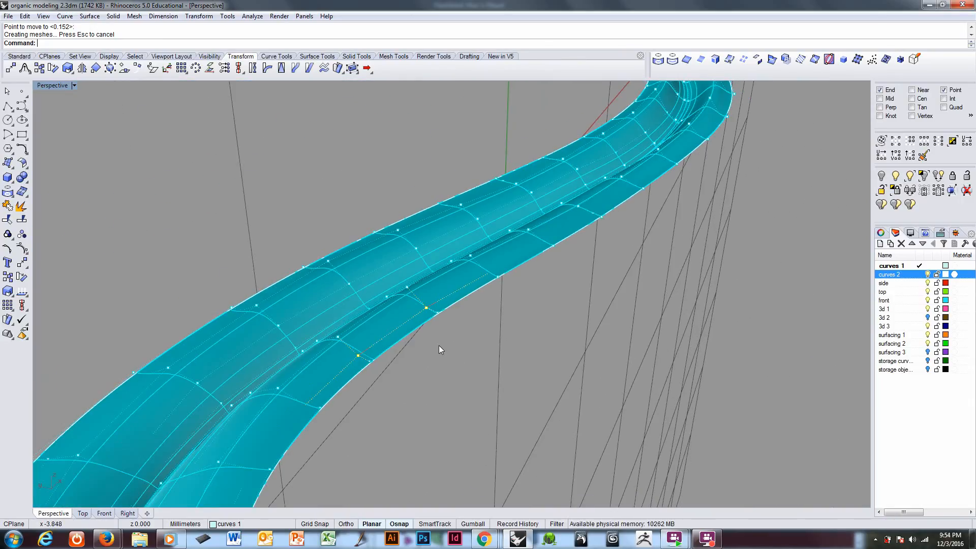
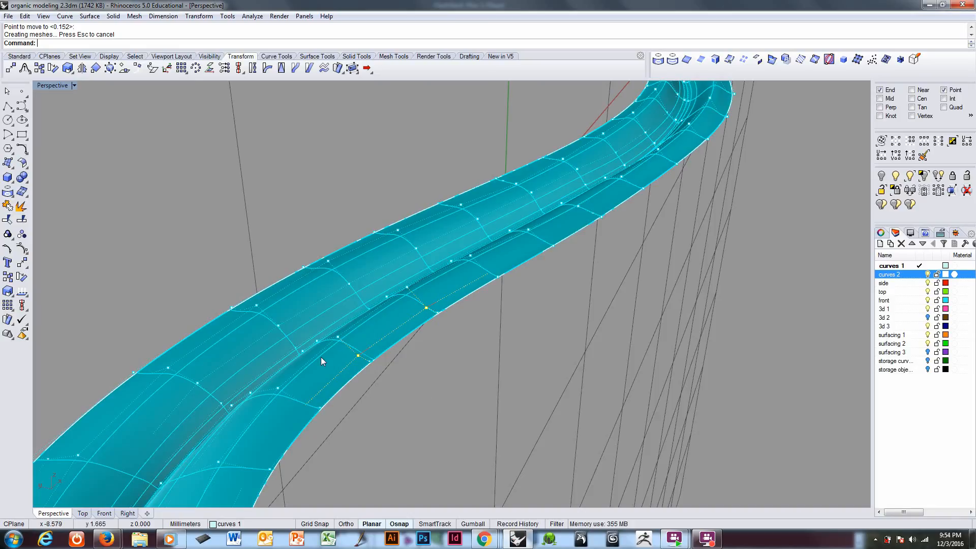
Step: Lower the two neighbouring flank control points just inward of the raised front-edge pair by about 0.25 mm
right_click_drag(321, 357, 399, 331)
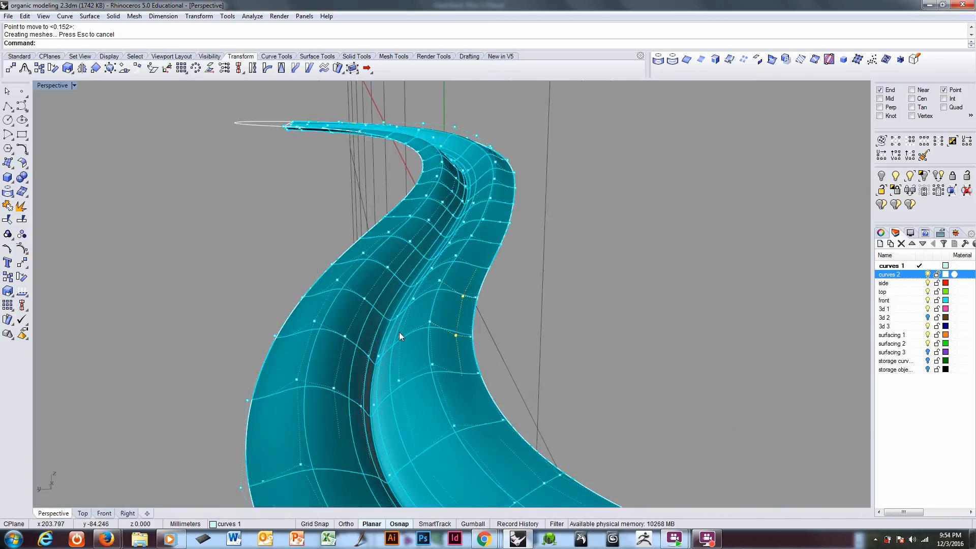
left_click(441, 285)
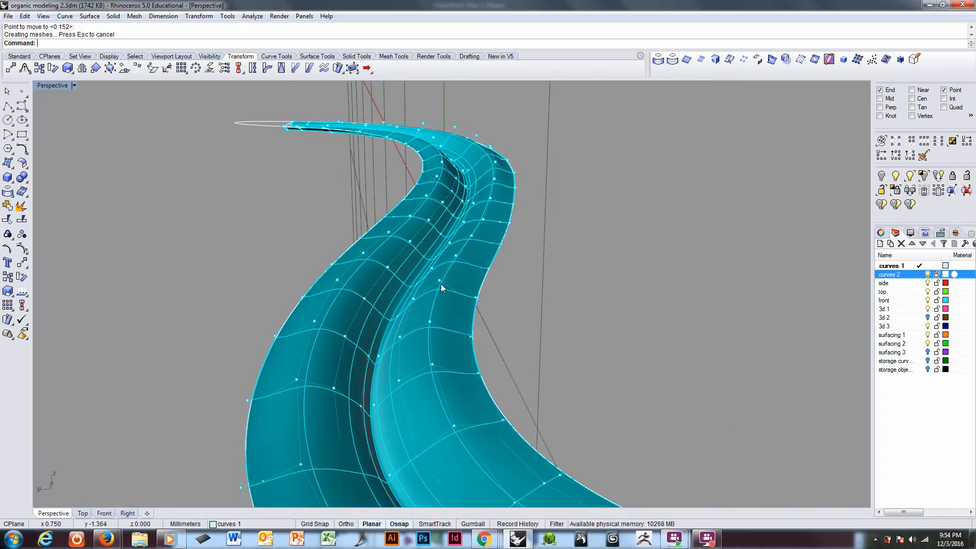
left_click(430, 322, "shift")
right_click_drag(535, 339, 597, 344)
type("m")
key("Return")
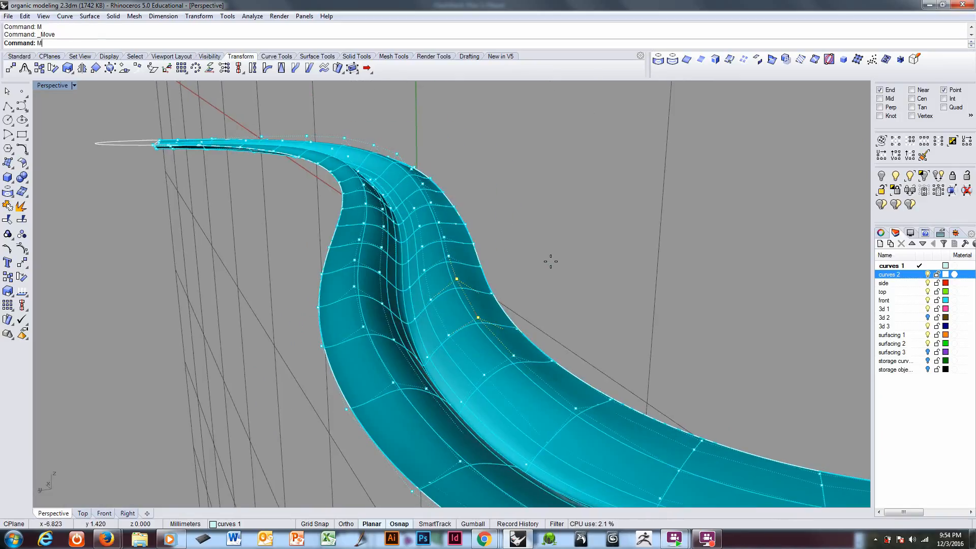
left_click(563, 243)
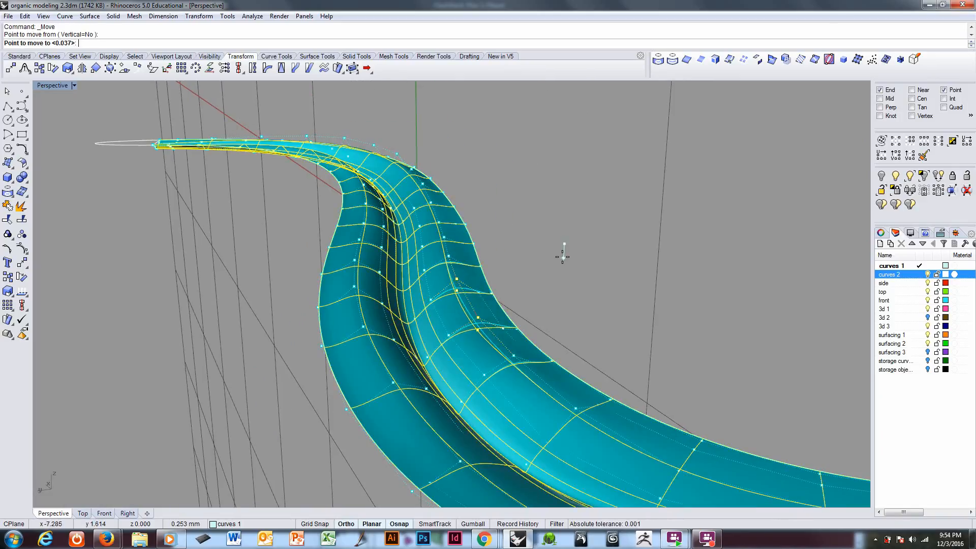
left_click(563, 257)
Step: Lower a single control point of the inner front-flank row, toward mid-strip, by about 0.11 mm
right_click_drag(584, 301, 525, 354)
left_click(481, 279)
type("m")
key("Return")
left_click(462, 351)
left_click(461, 356)
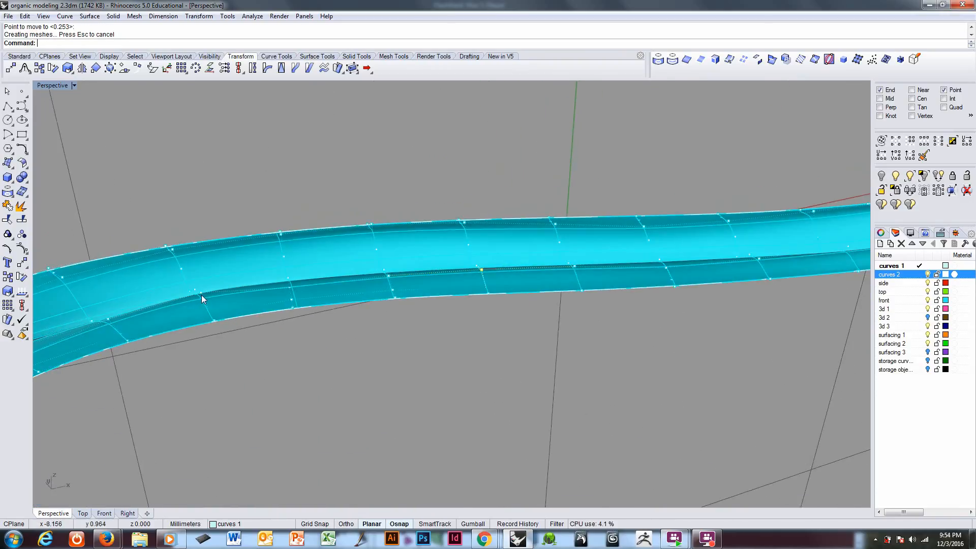
Step: Lower another front-flank control point, nearer the negative-X bend, by about 0.2 mm
key("Return")
left_click(274, 377)
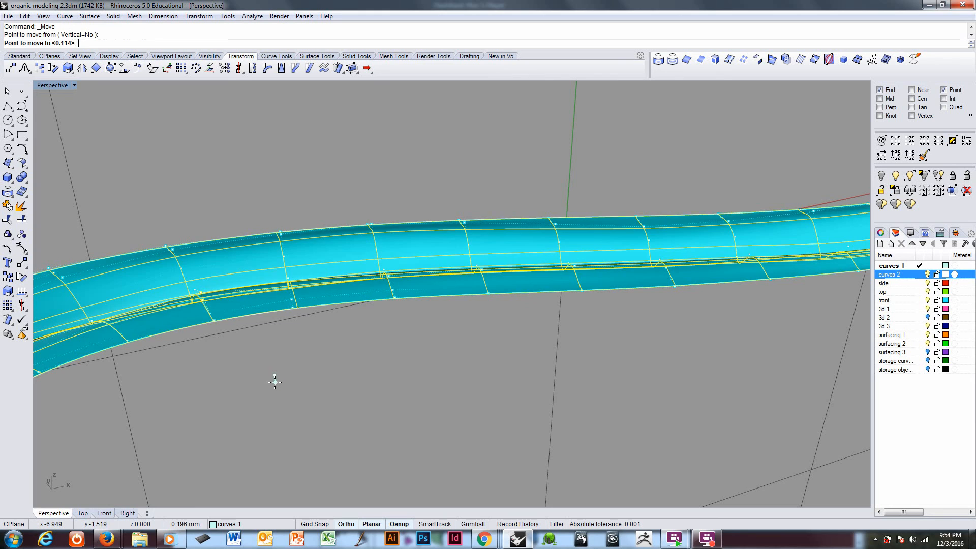
left_click(274, 382)
Step: Check the strip surface's smoothness from several sides with an EMap environment-map reflection, and close the analysis
right_click_drag(276, 383, 395, 357)
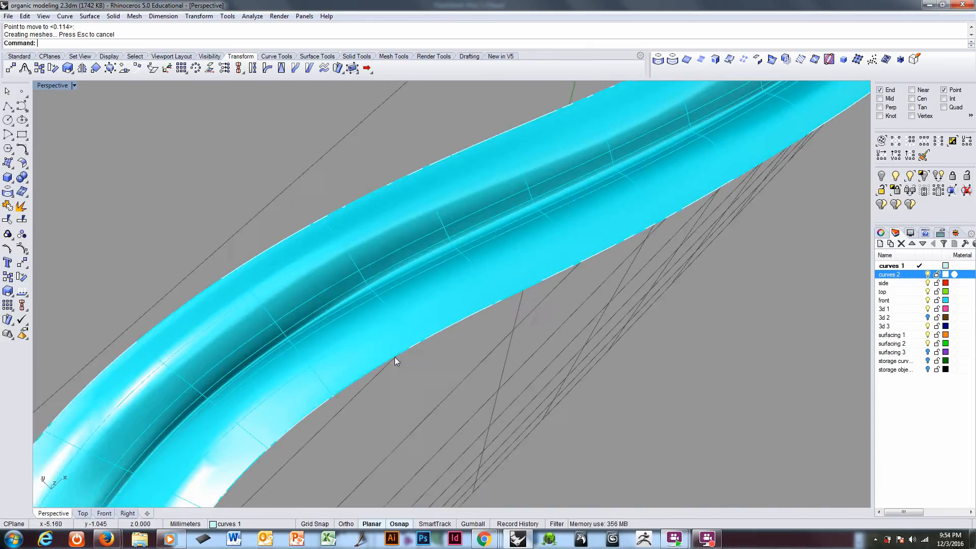
scroll(395, 357, "down", 5)
left_click(405, 310)
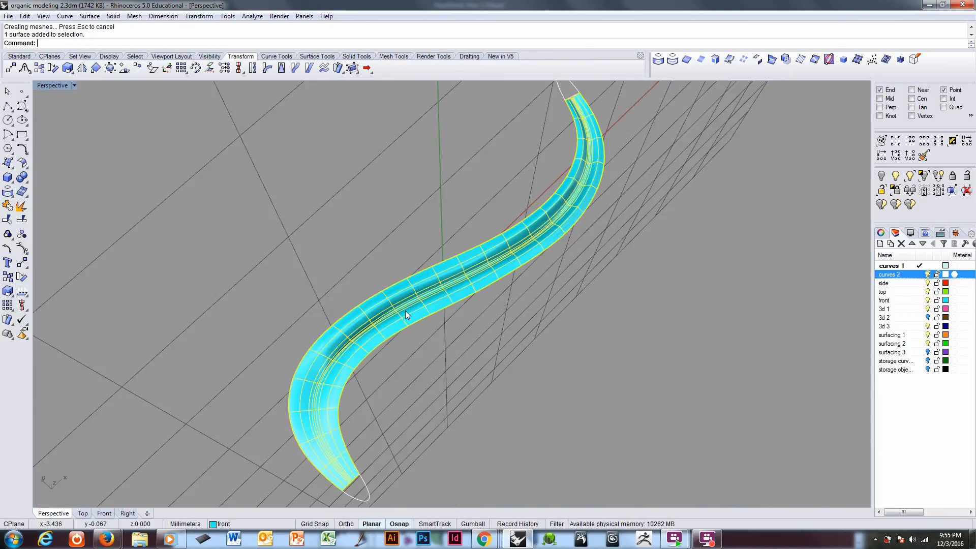
type("EMap")
key("Return")
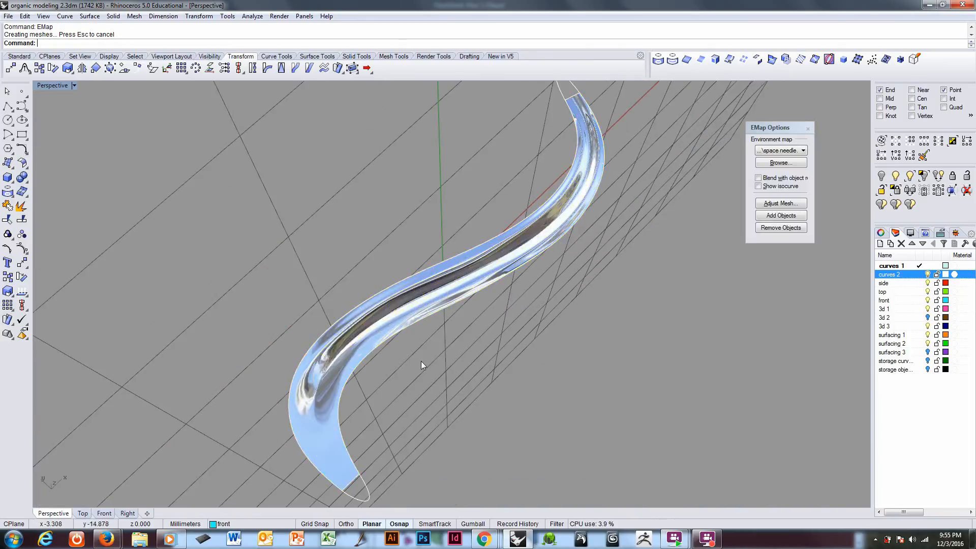
right_click_drag(400, 381, 592, 409)
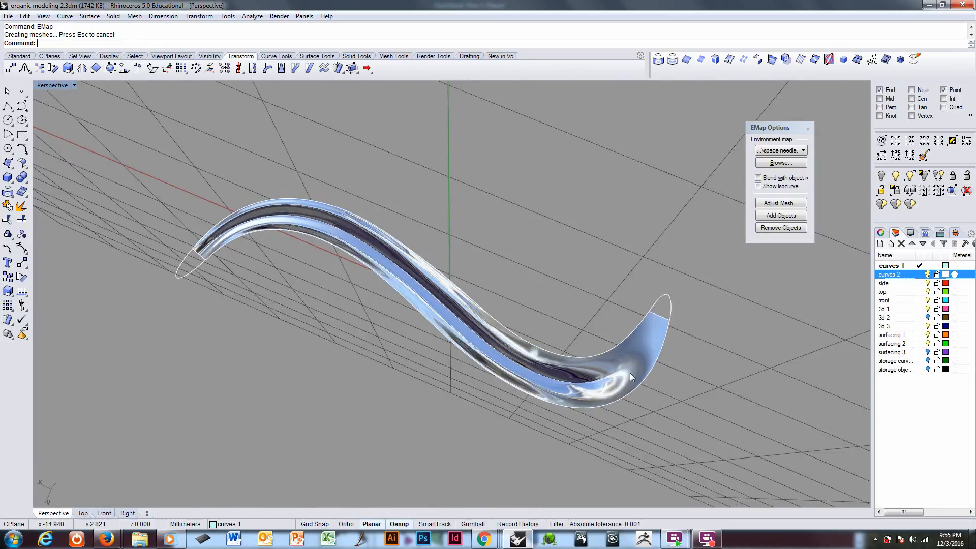
right_click_drag(526, 397, 365, 282)
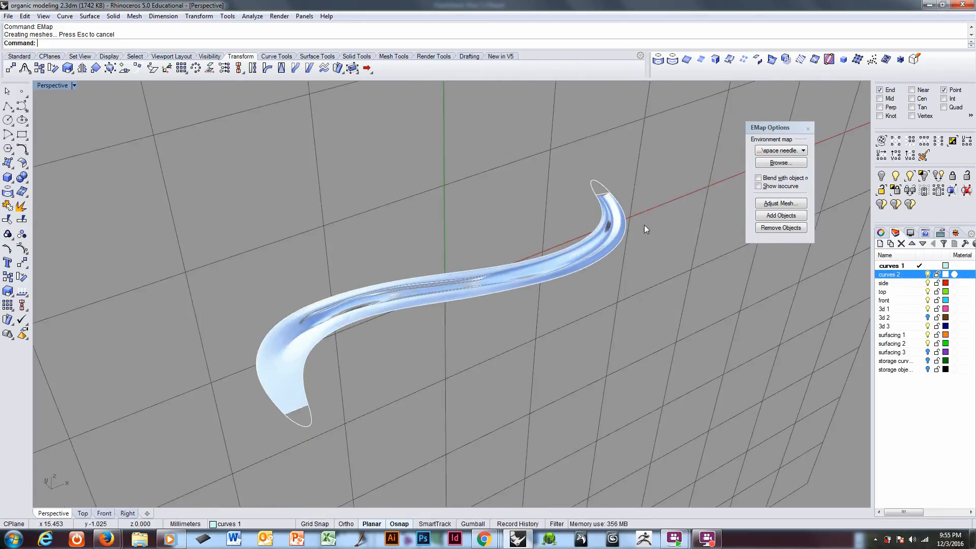
left_click(808, 129)
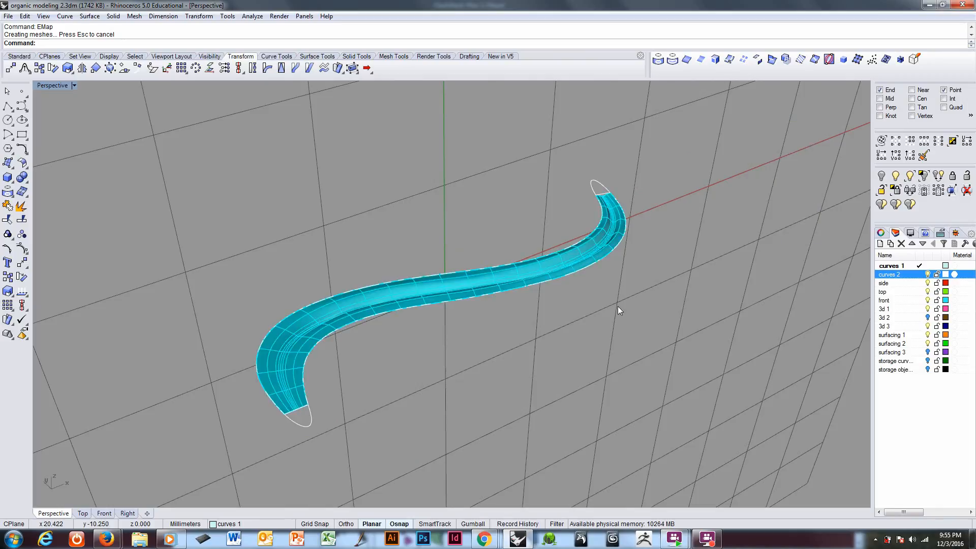